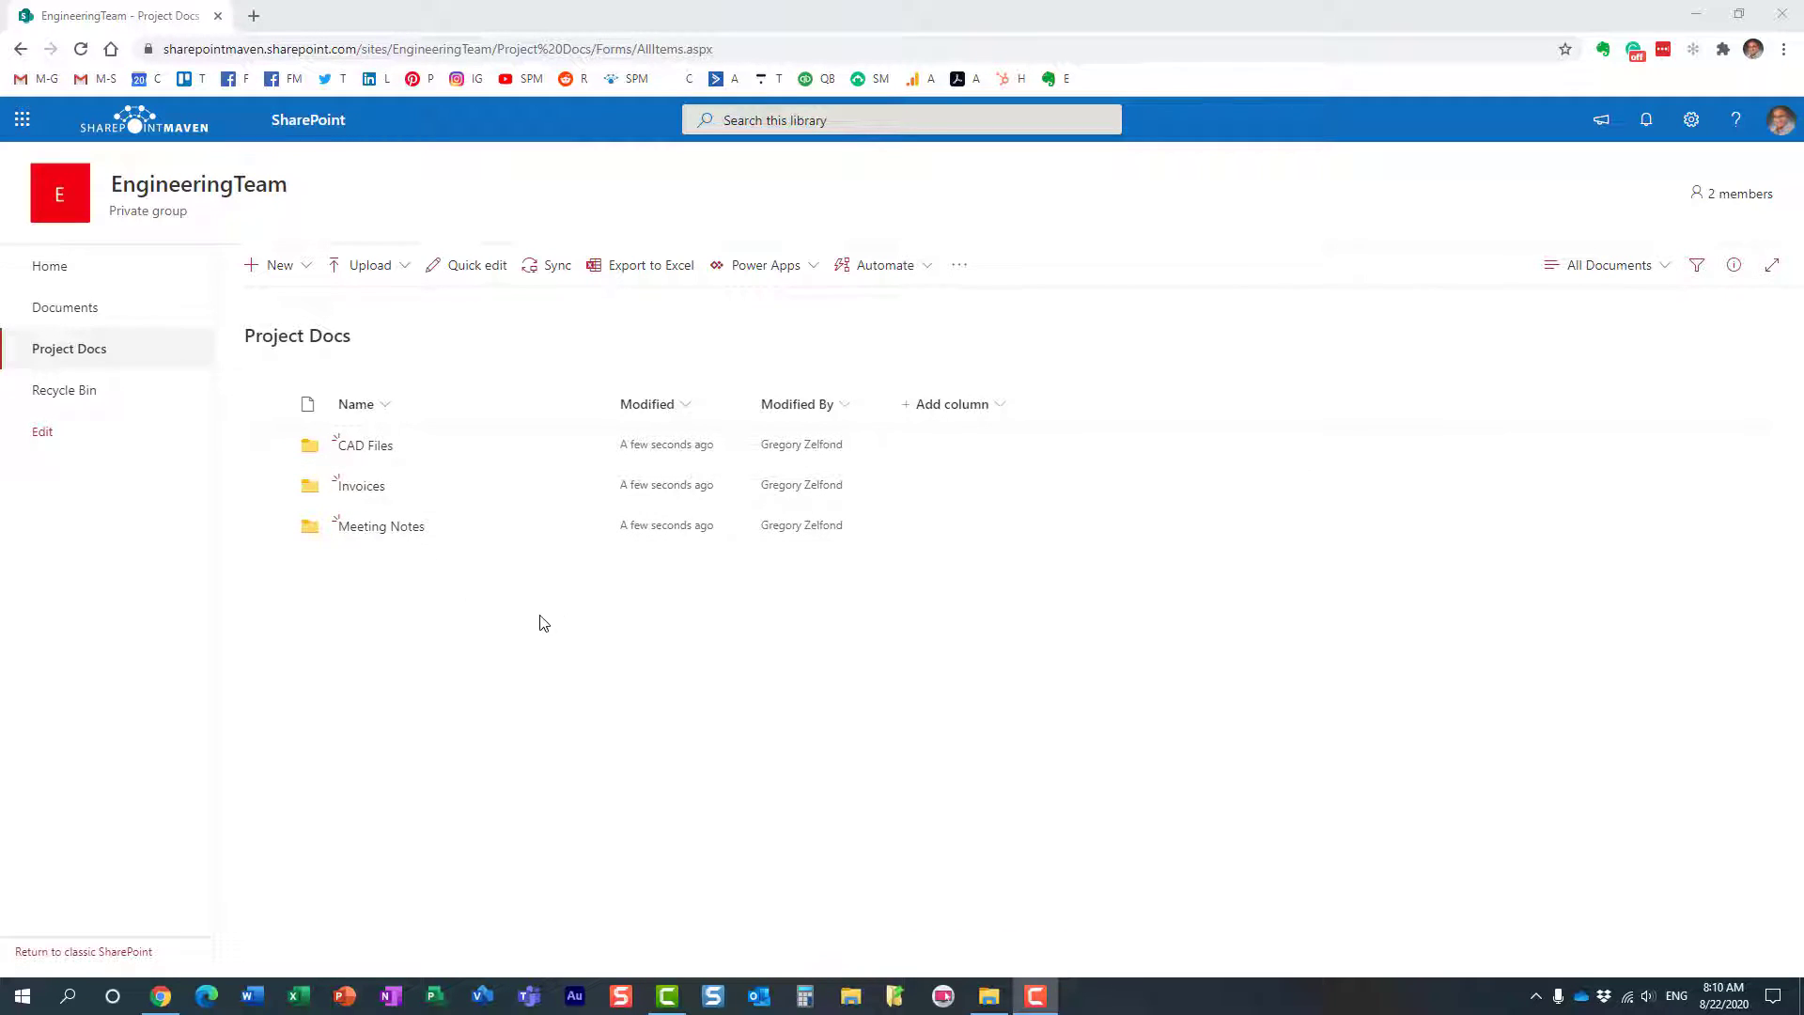
Look through the CAD Files and Invoices folders, then return to the Project Docs folder list.
click(377, 449)
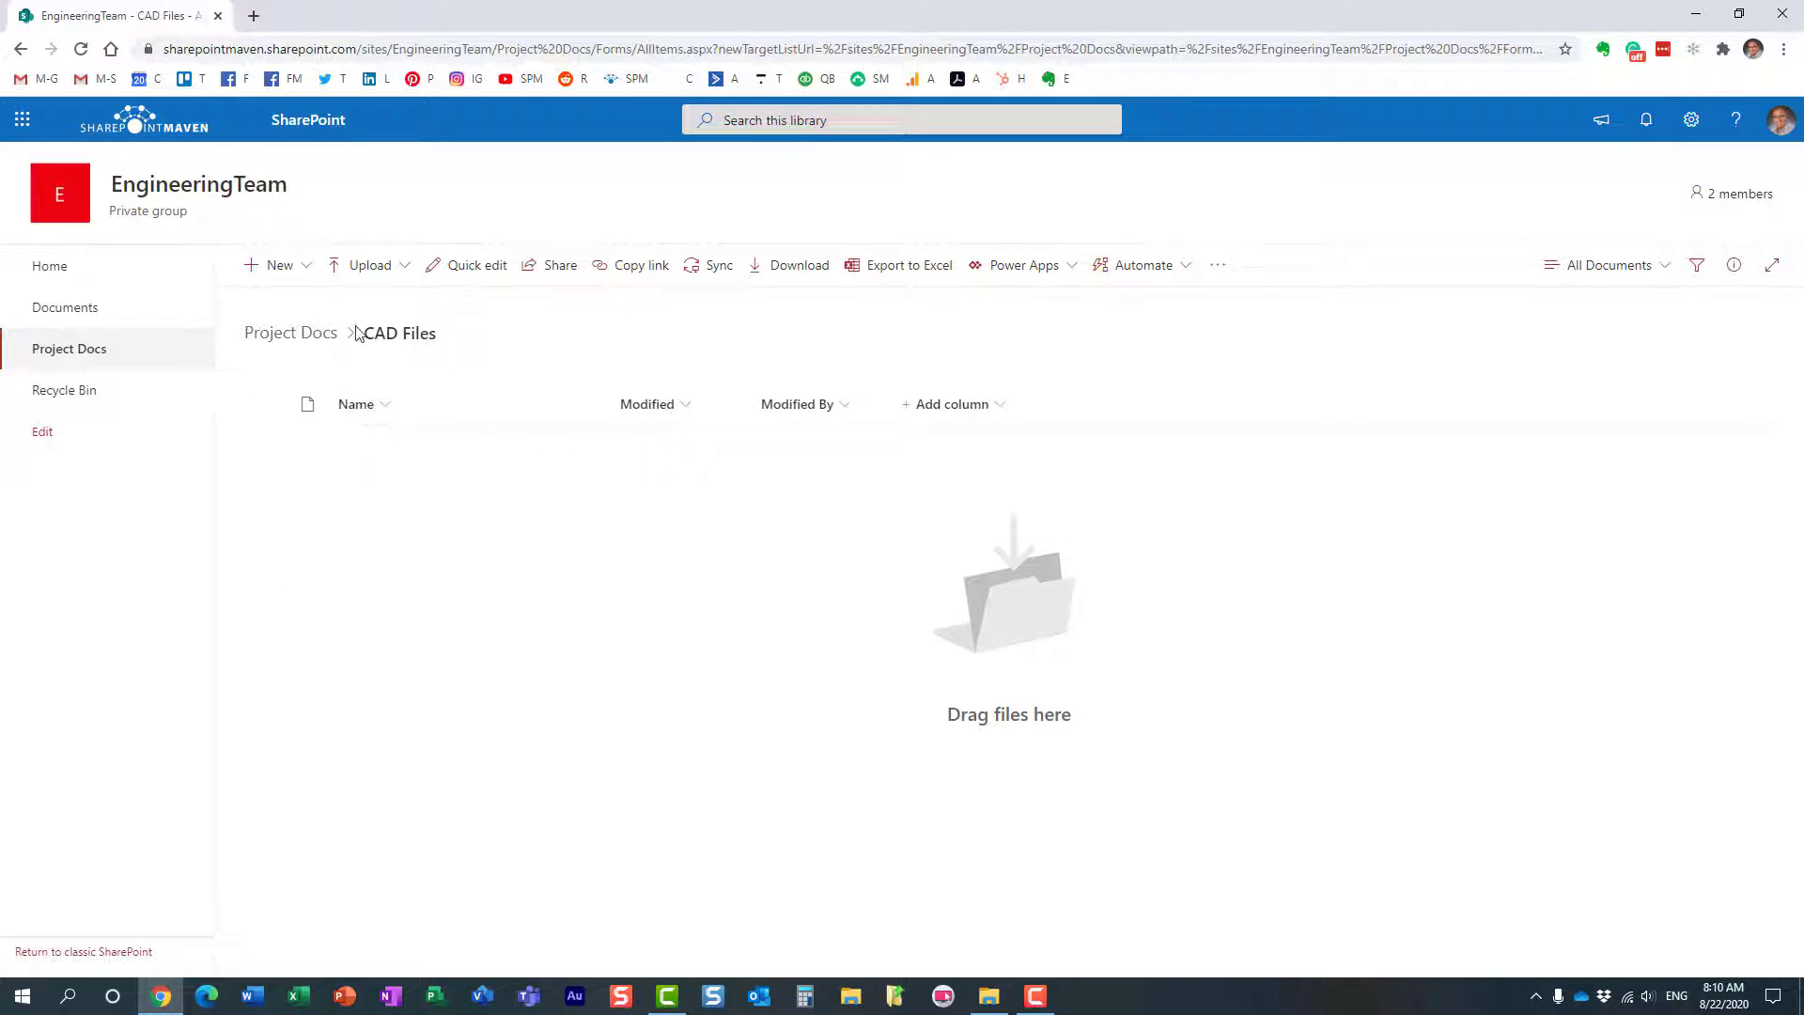
click(302, 344)
click(367, 489)
click(283, 337)
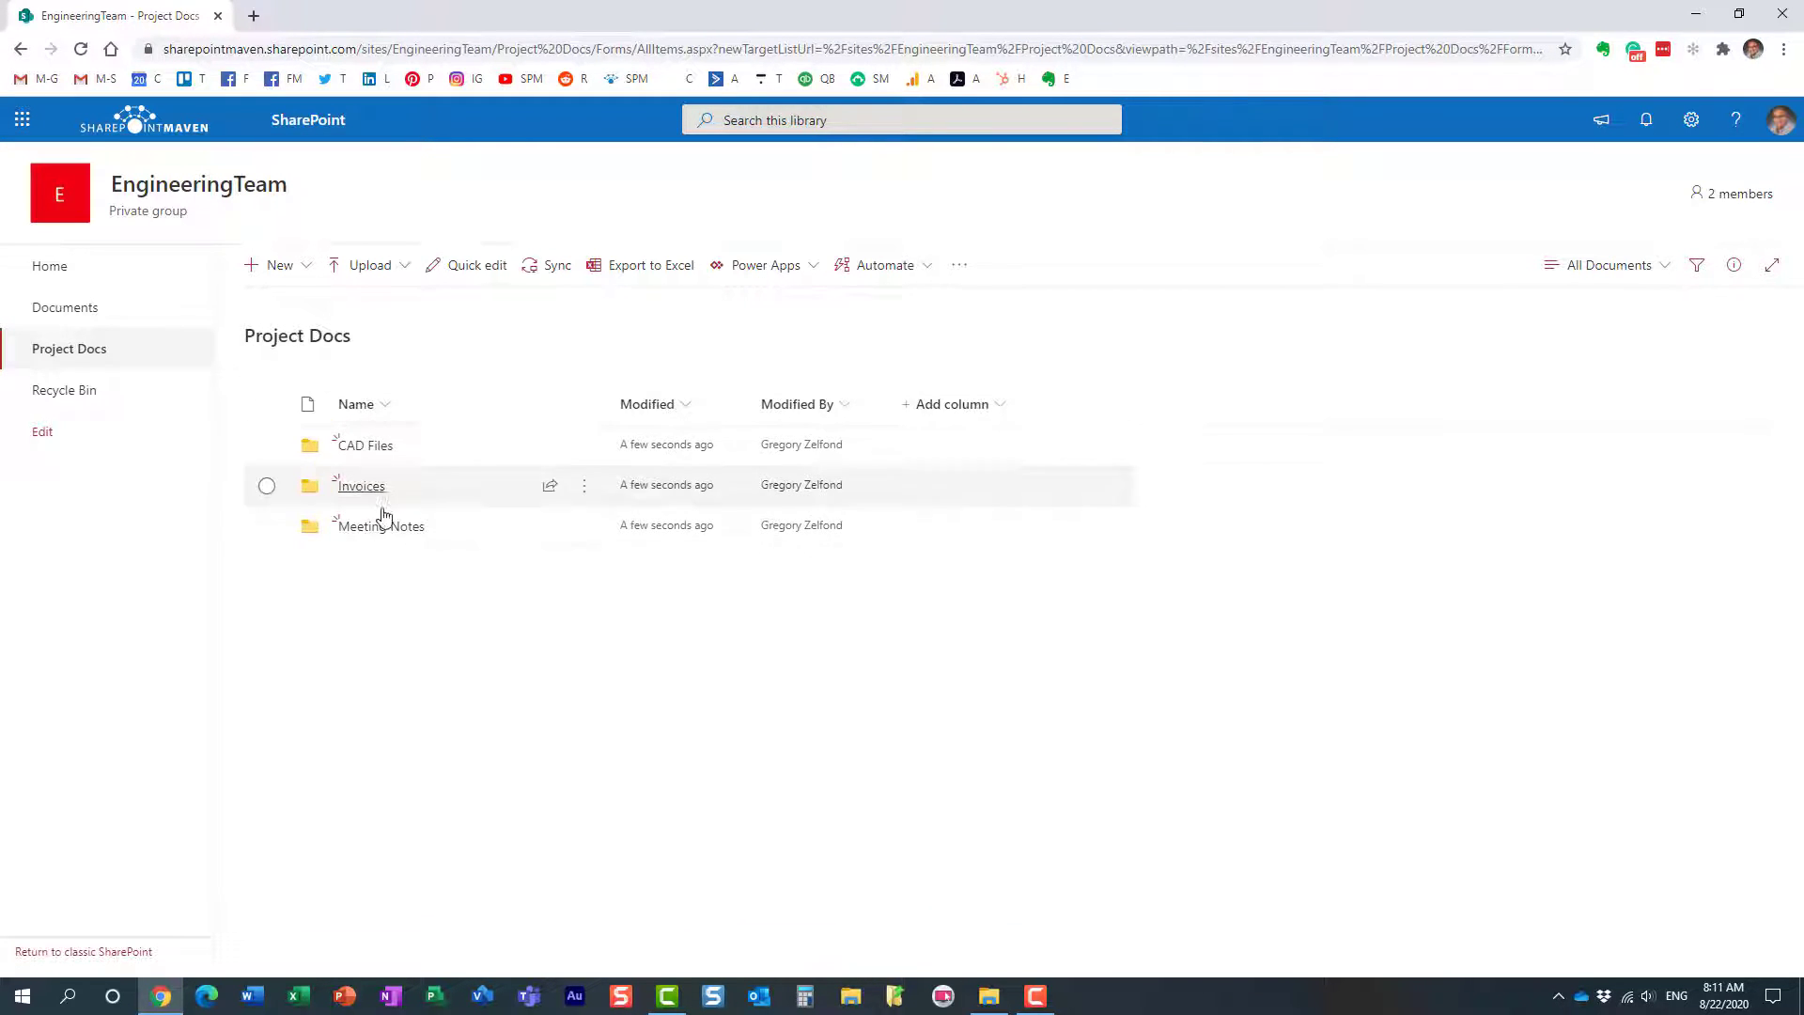
Start a Choice column named Document Type and clear its three placeholder choices.
click(979, 412)
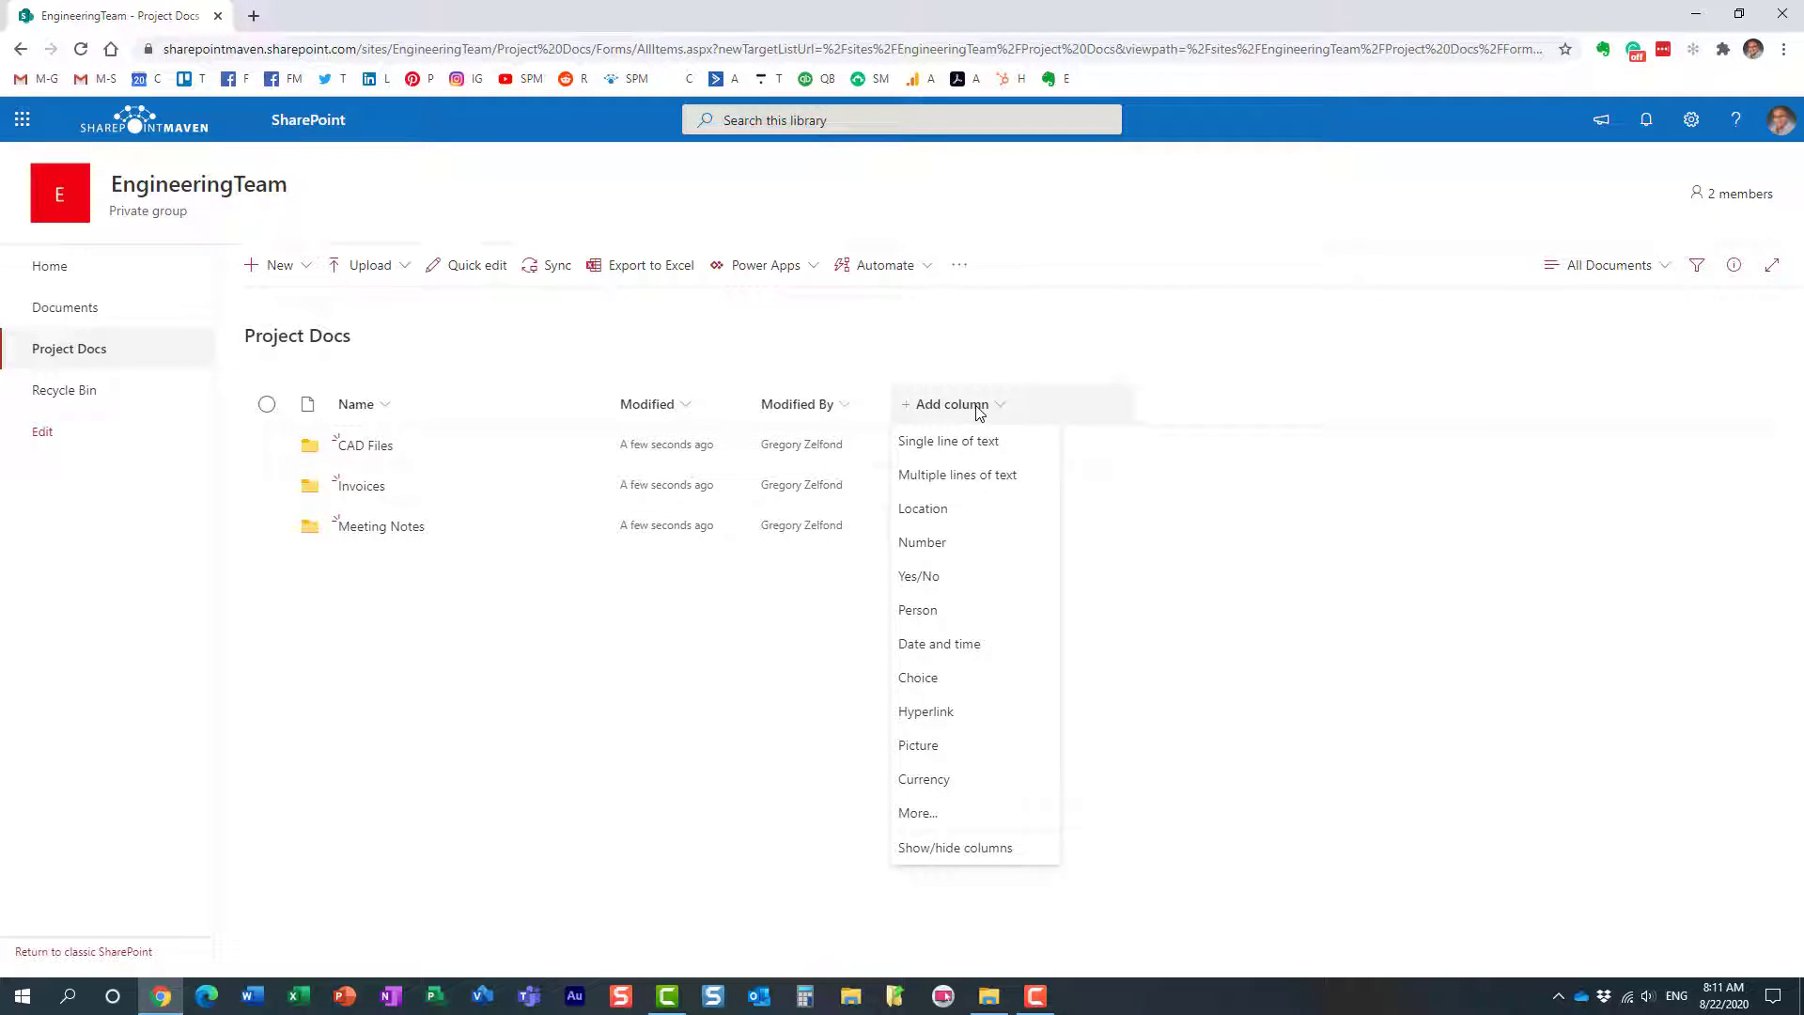
click(949, 679)
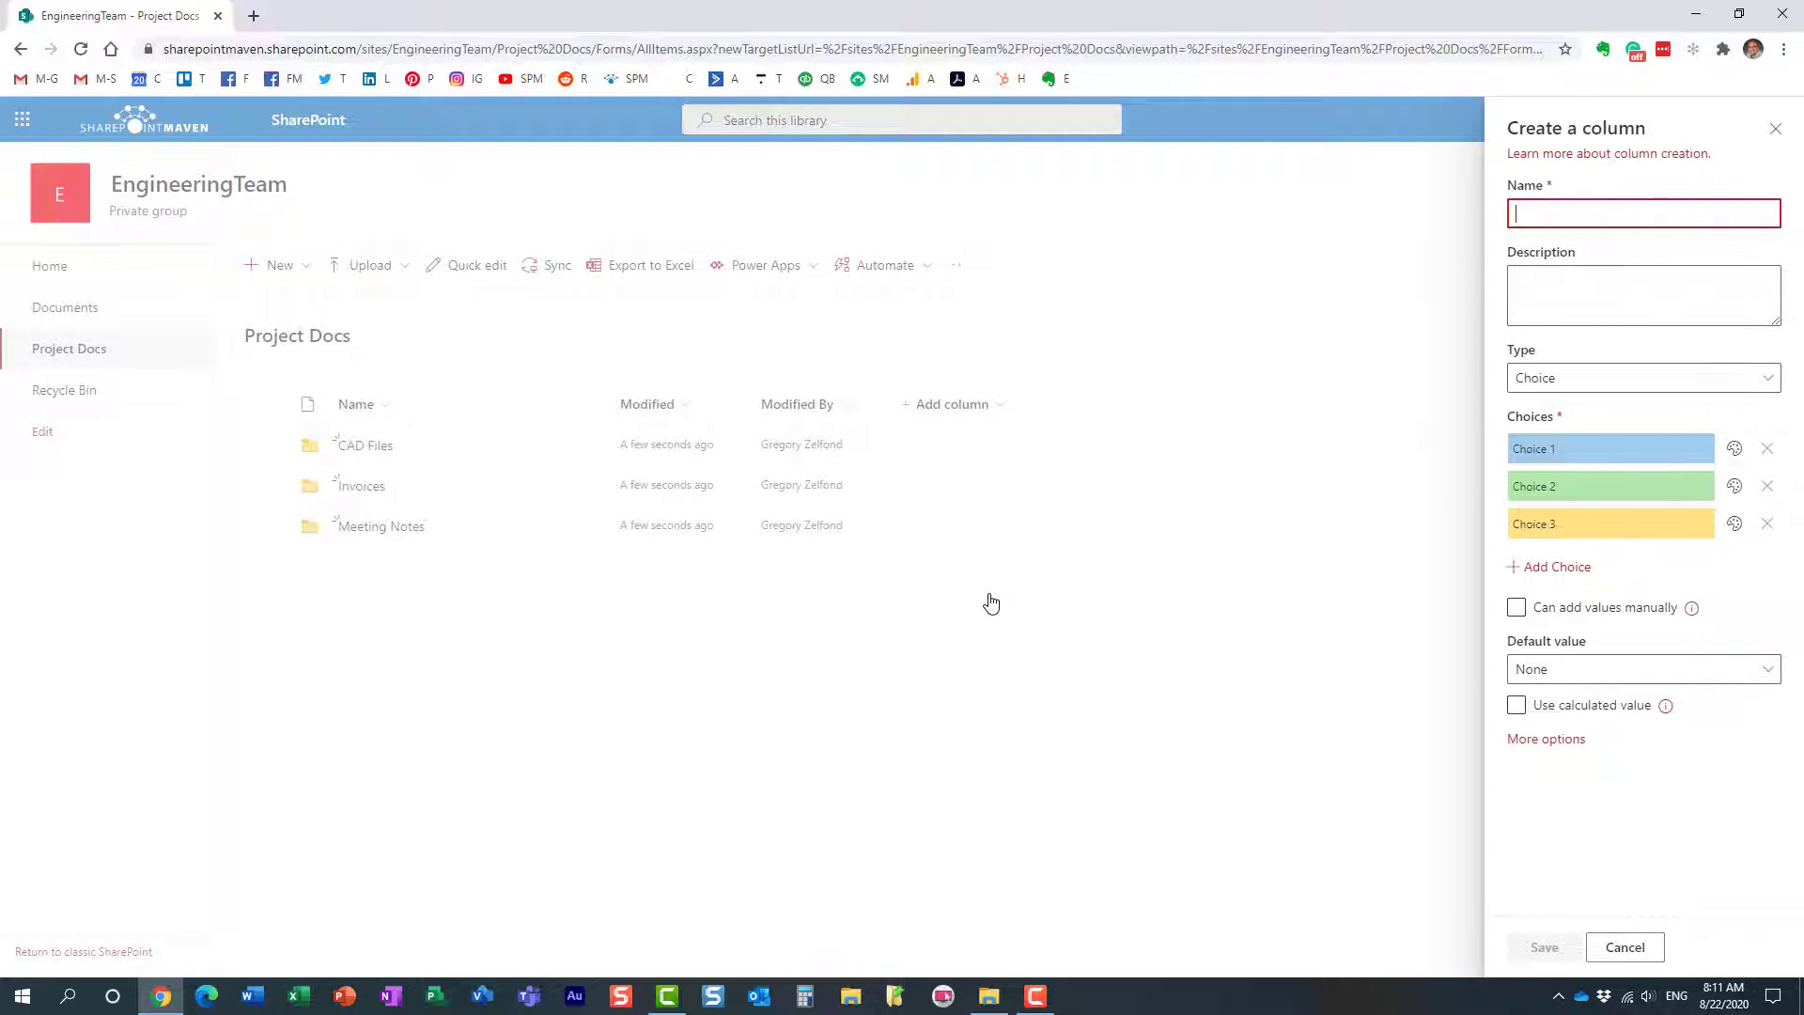
text(Document Type)
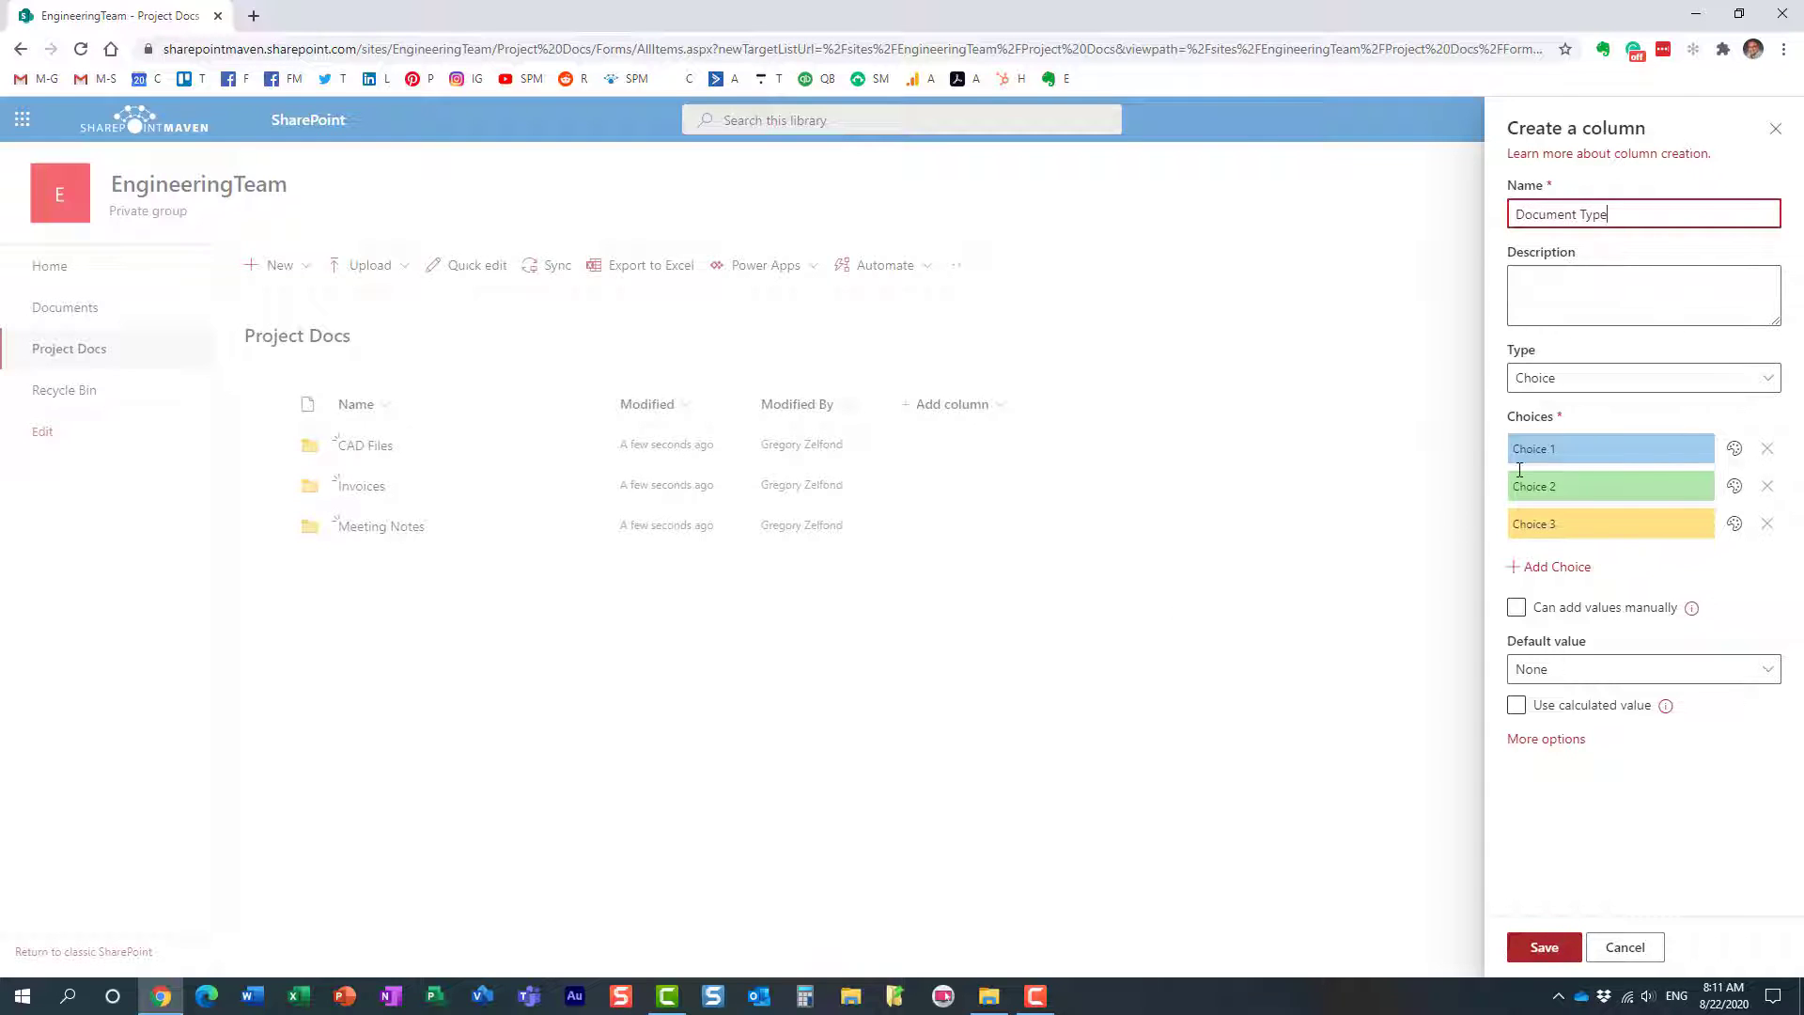
click(1768, 450)
click(1768, 450)
click(1768, 450)
Enter the choices Invoice, Meeting Notes and CAD Drawing.
click(1560, 456)
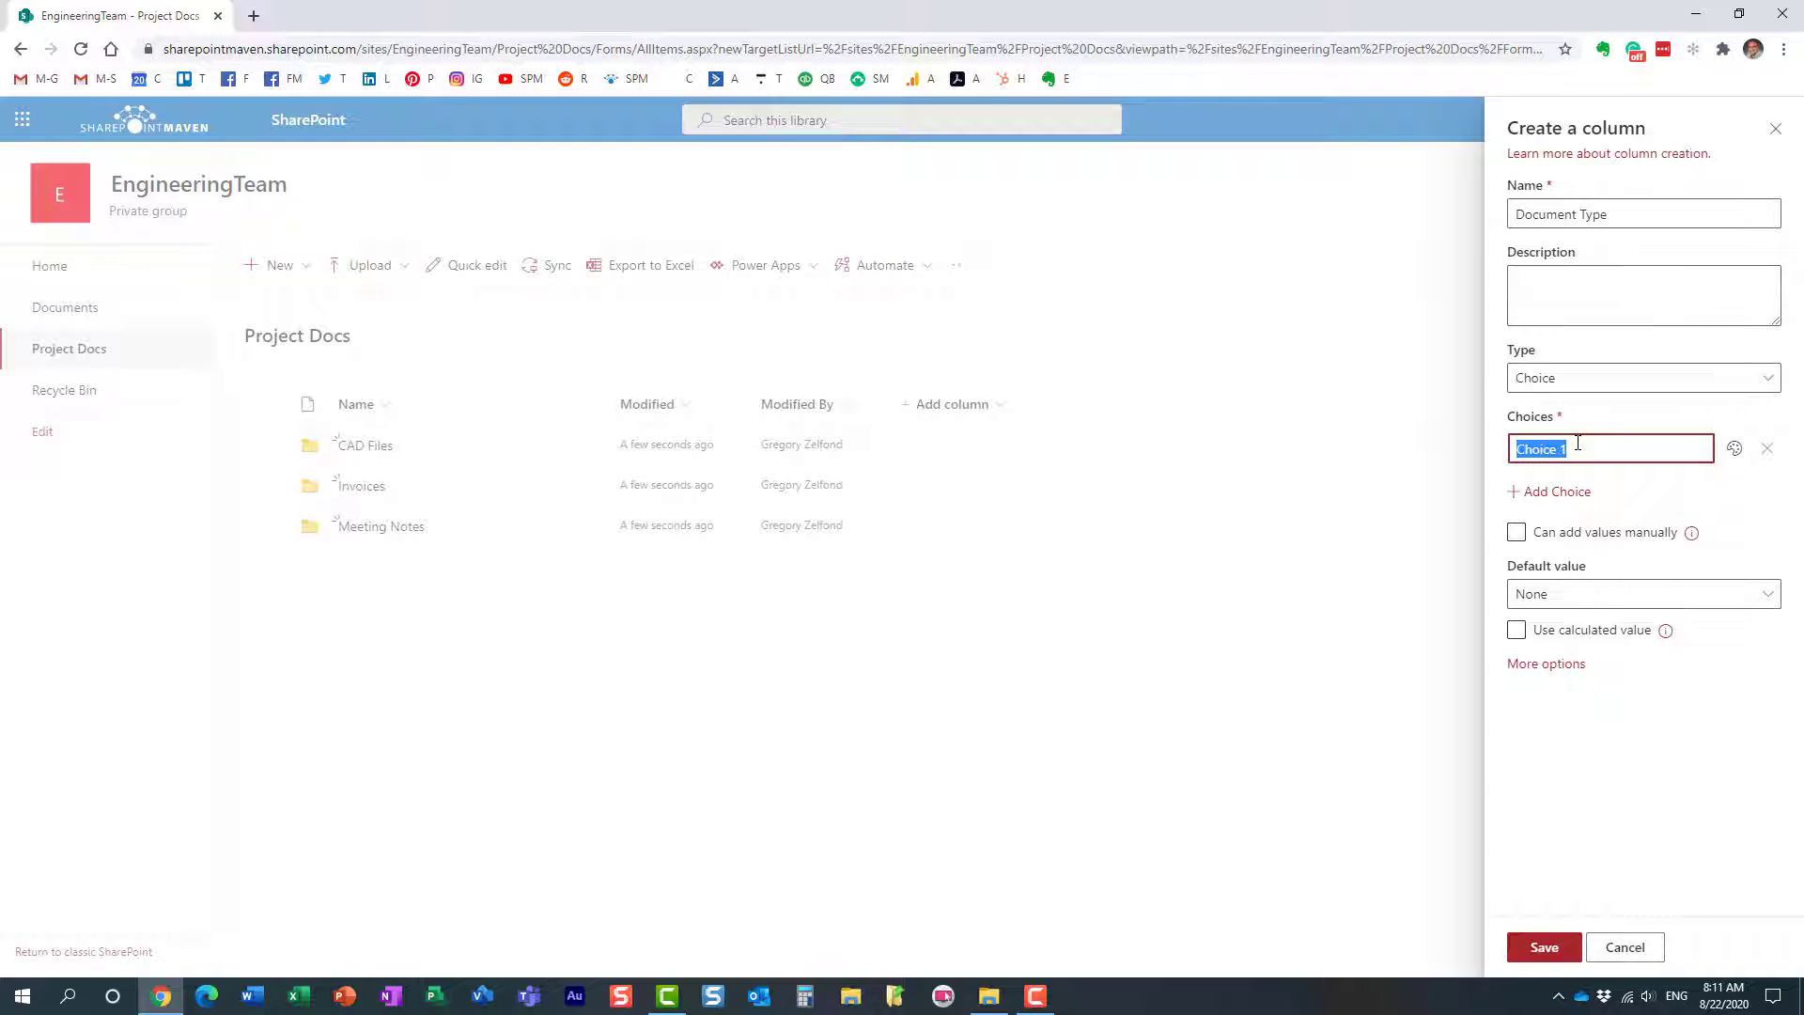
text(Inv)
drag(1578, 443, 1692, 498)
click(1576, 491)
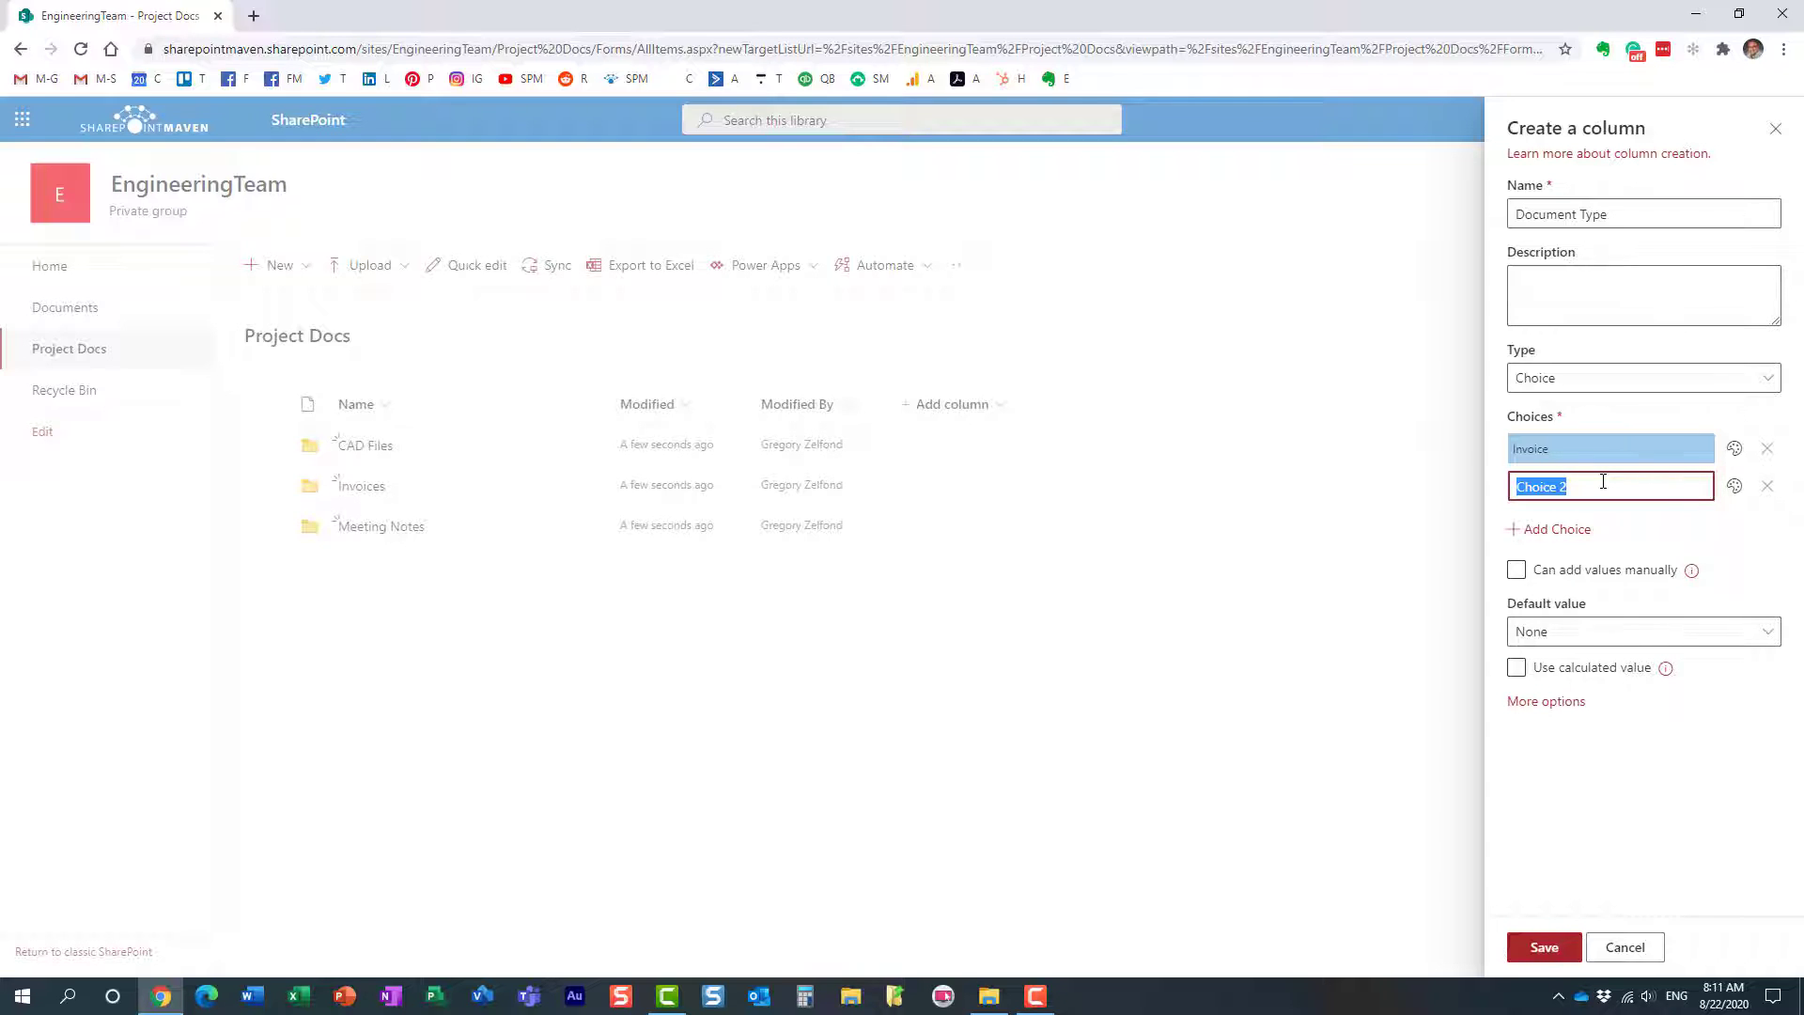
text(Meeting Notes)
click(1699, 526)
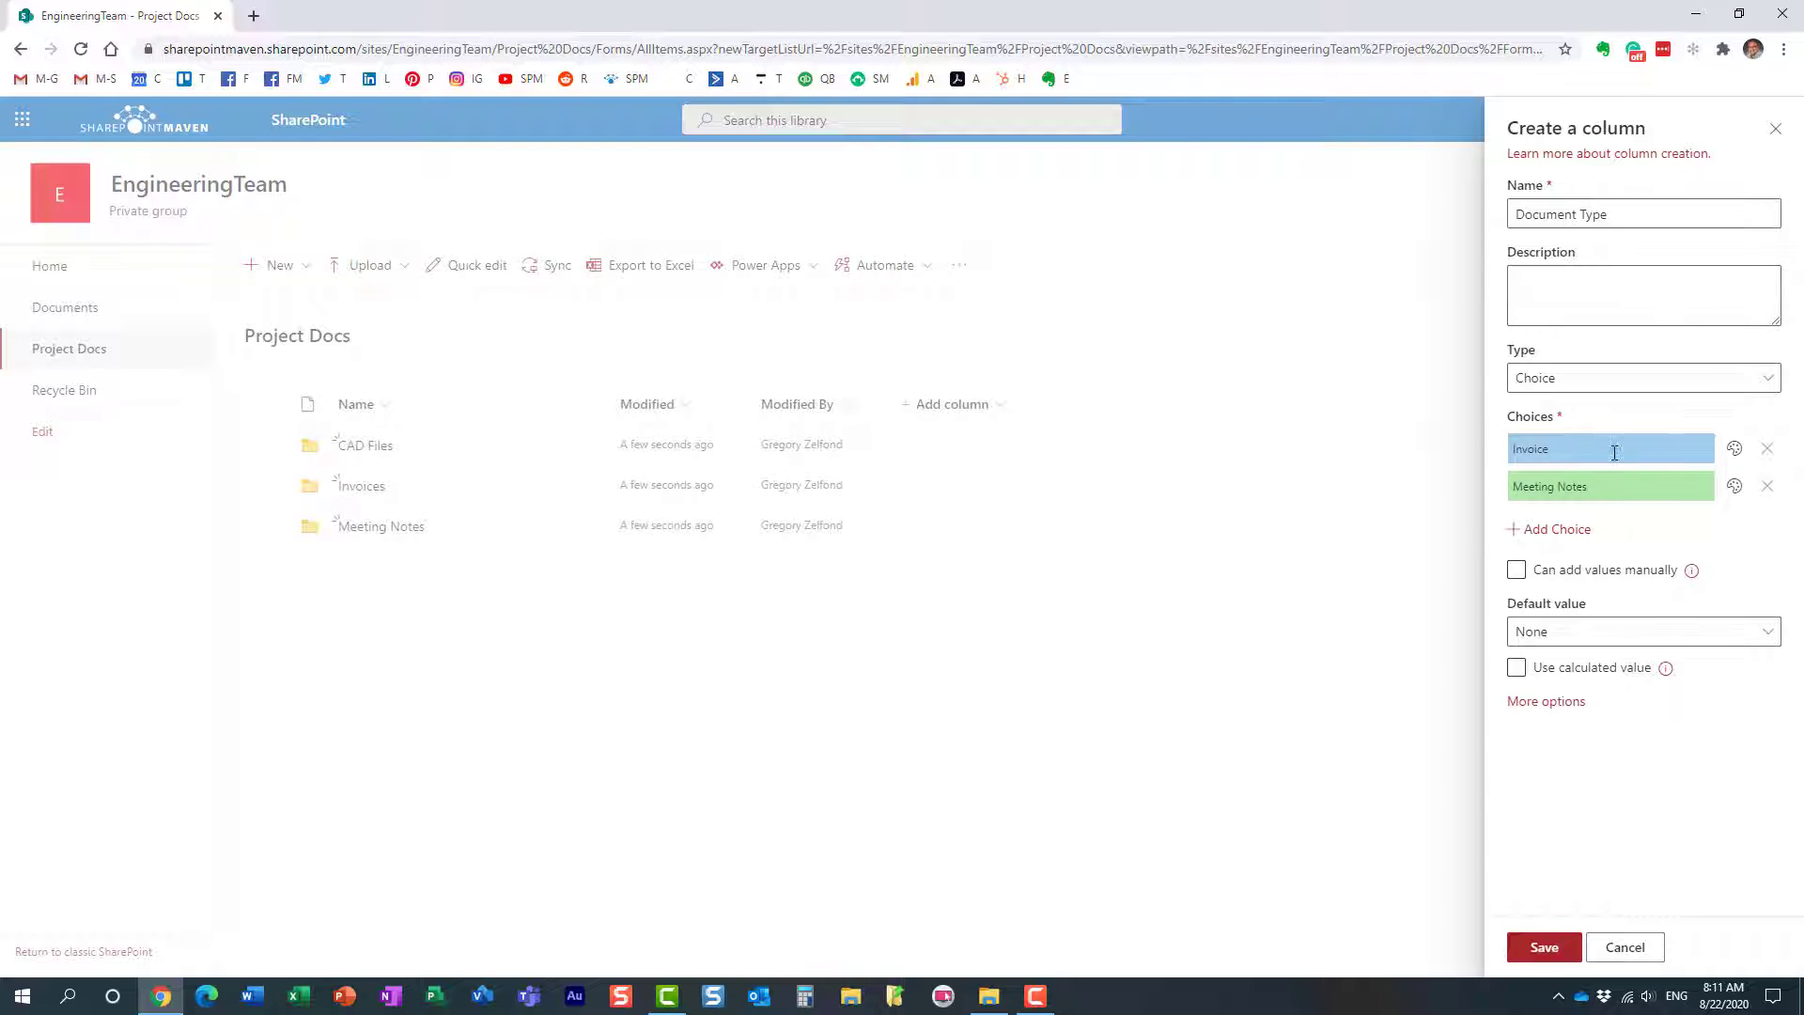
click(1562, 531)
click(1582, 520)
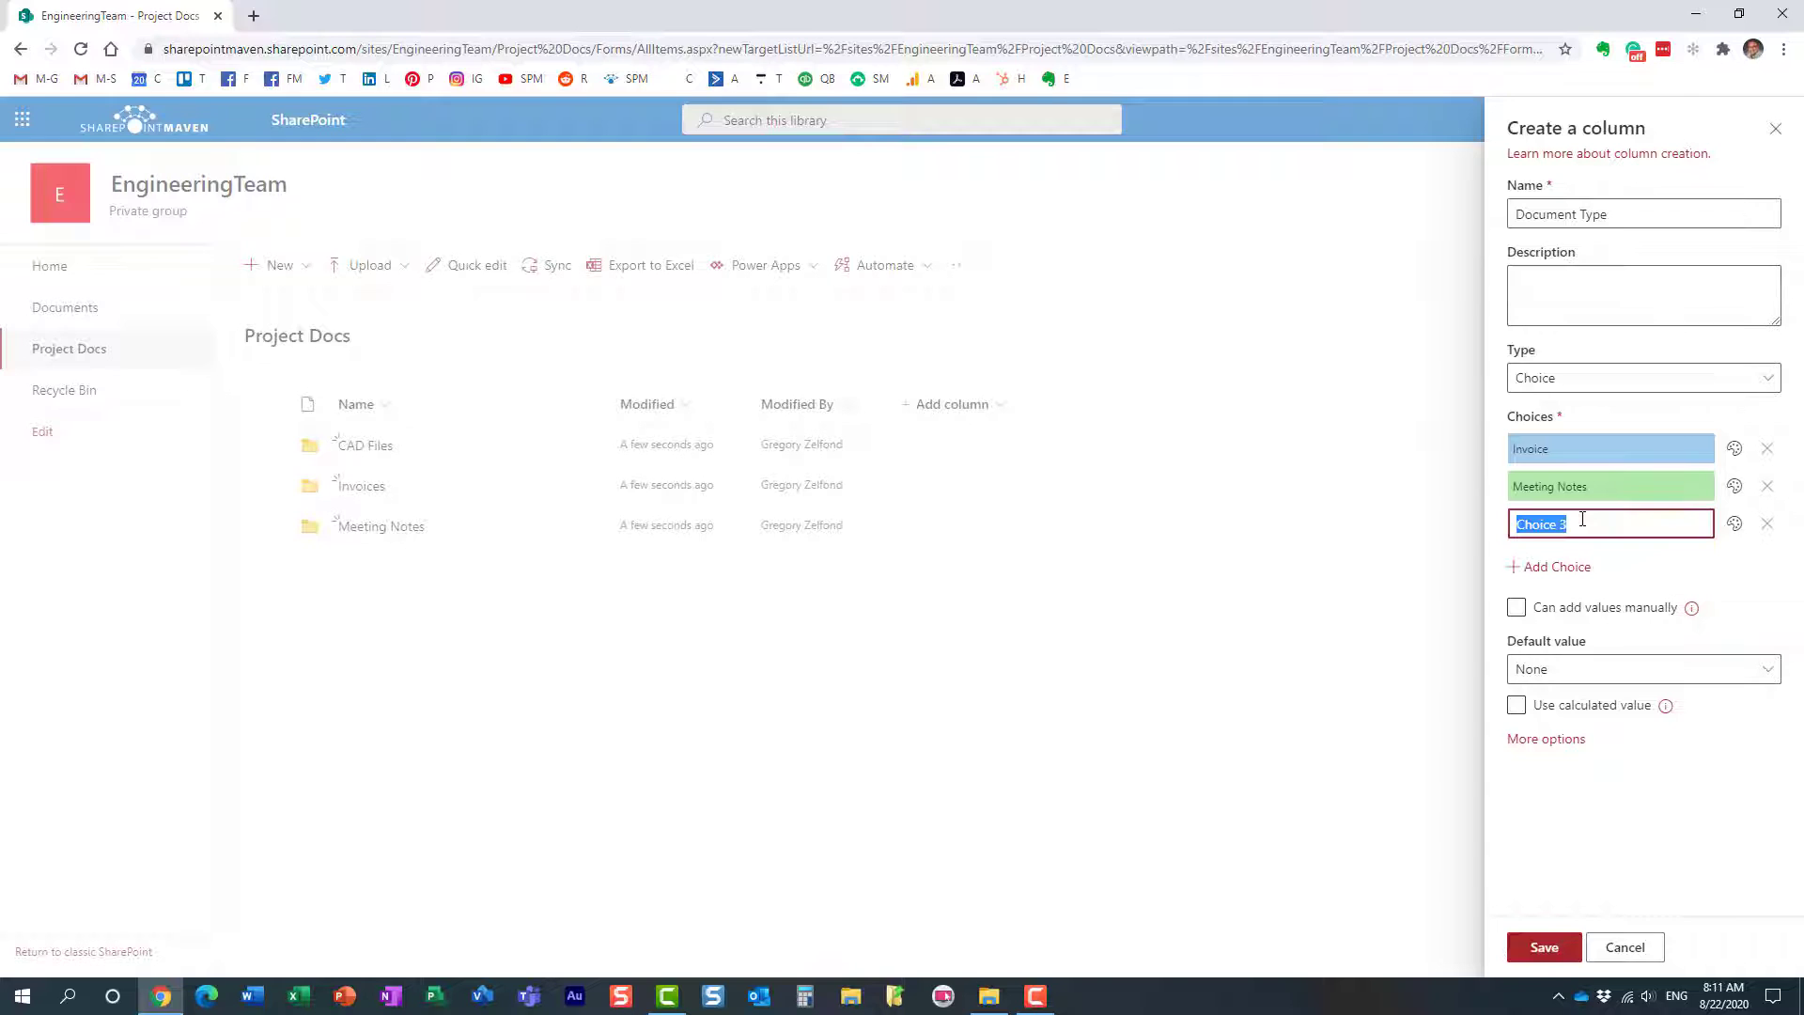
text(CAD Drawing)
click(1694, 565)
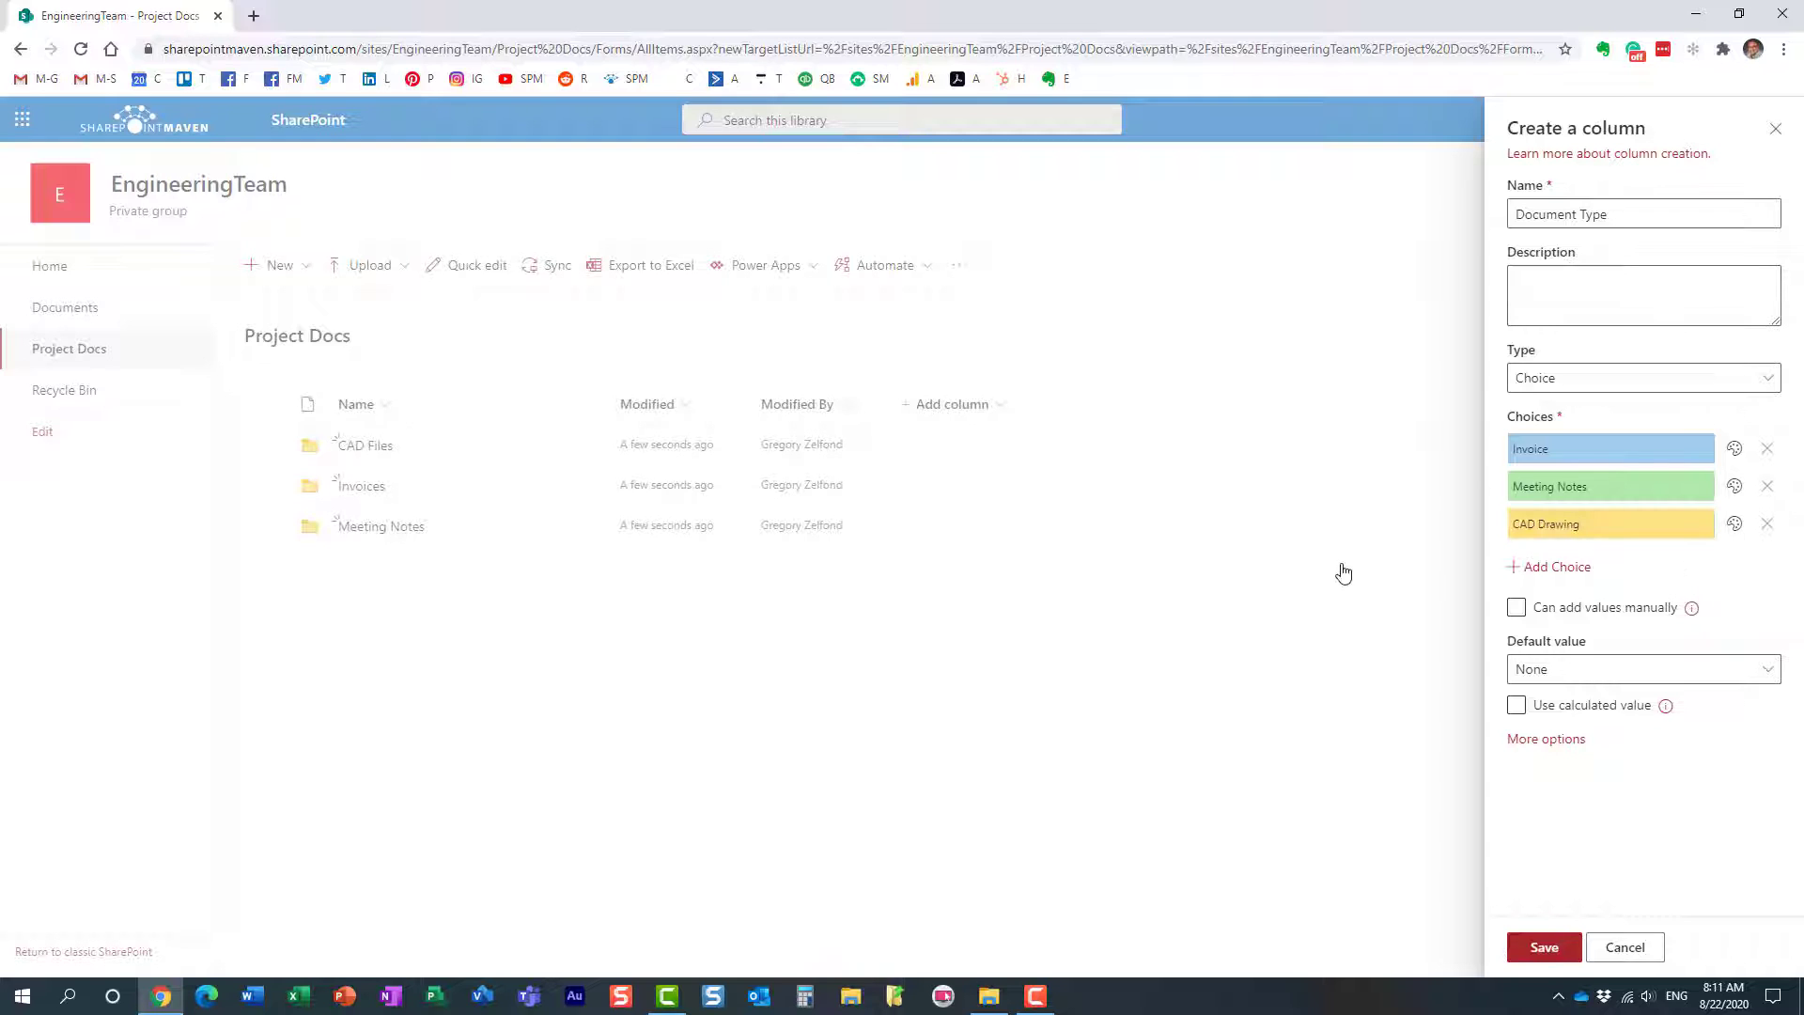
Set all three choices to No fill and save the Document Type column.
click(1734, 448)
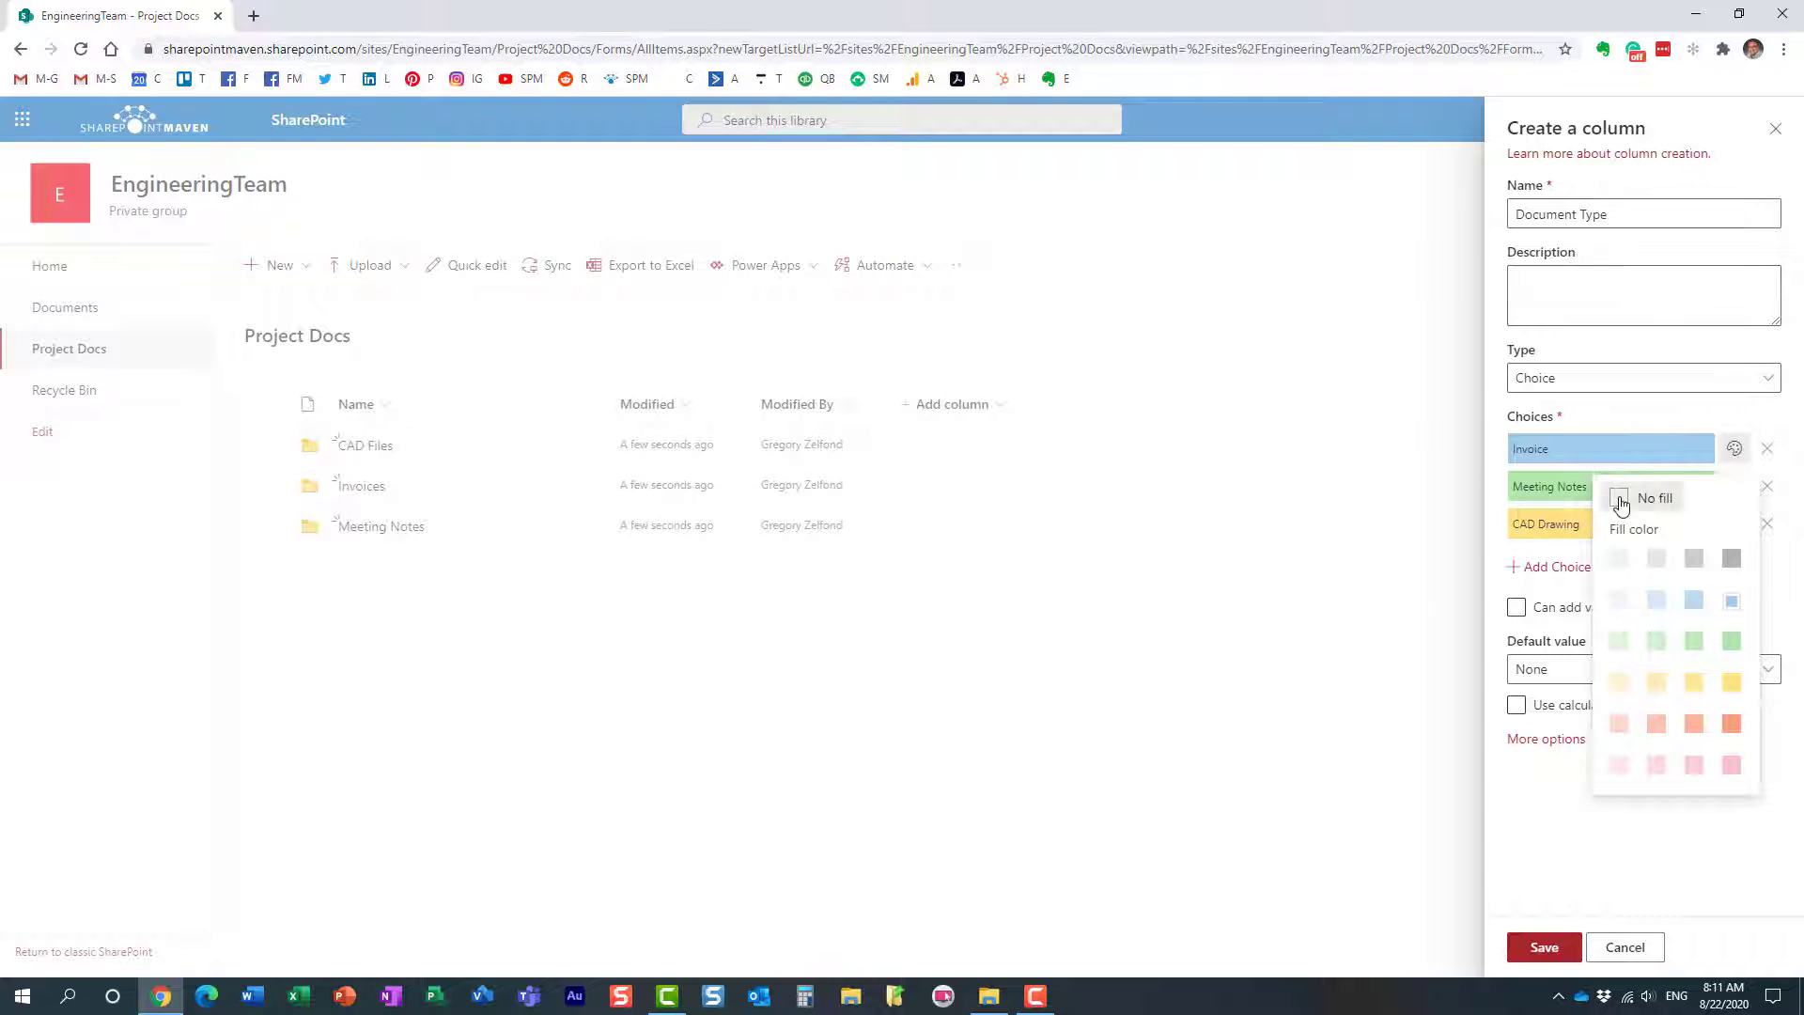
click(1620, 501)
click(1735, 486)
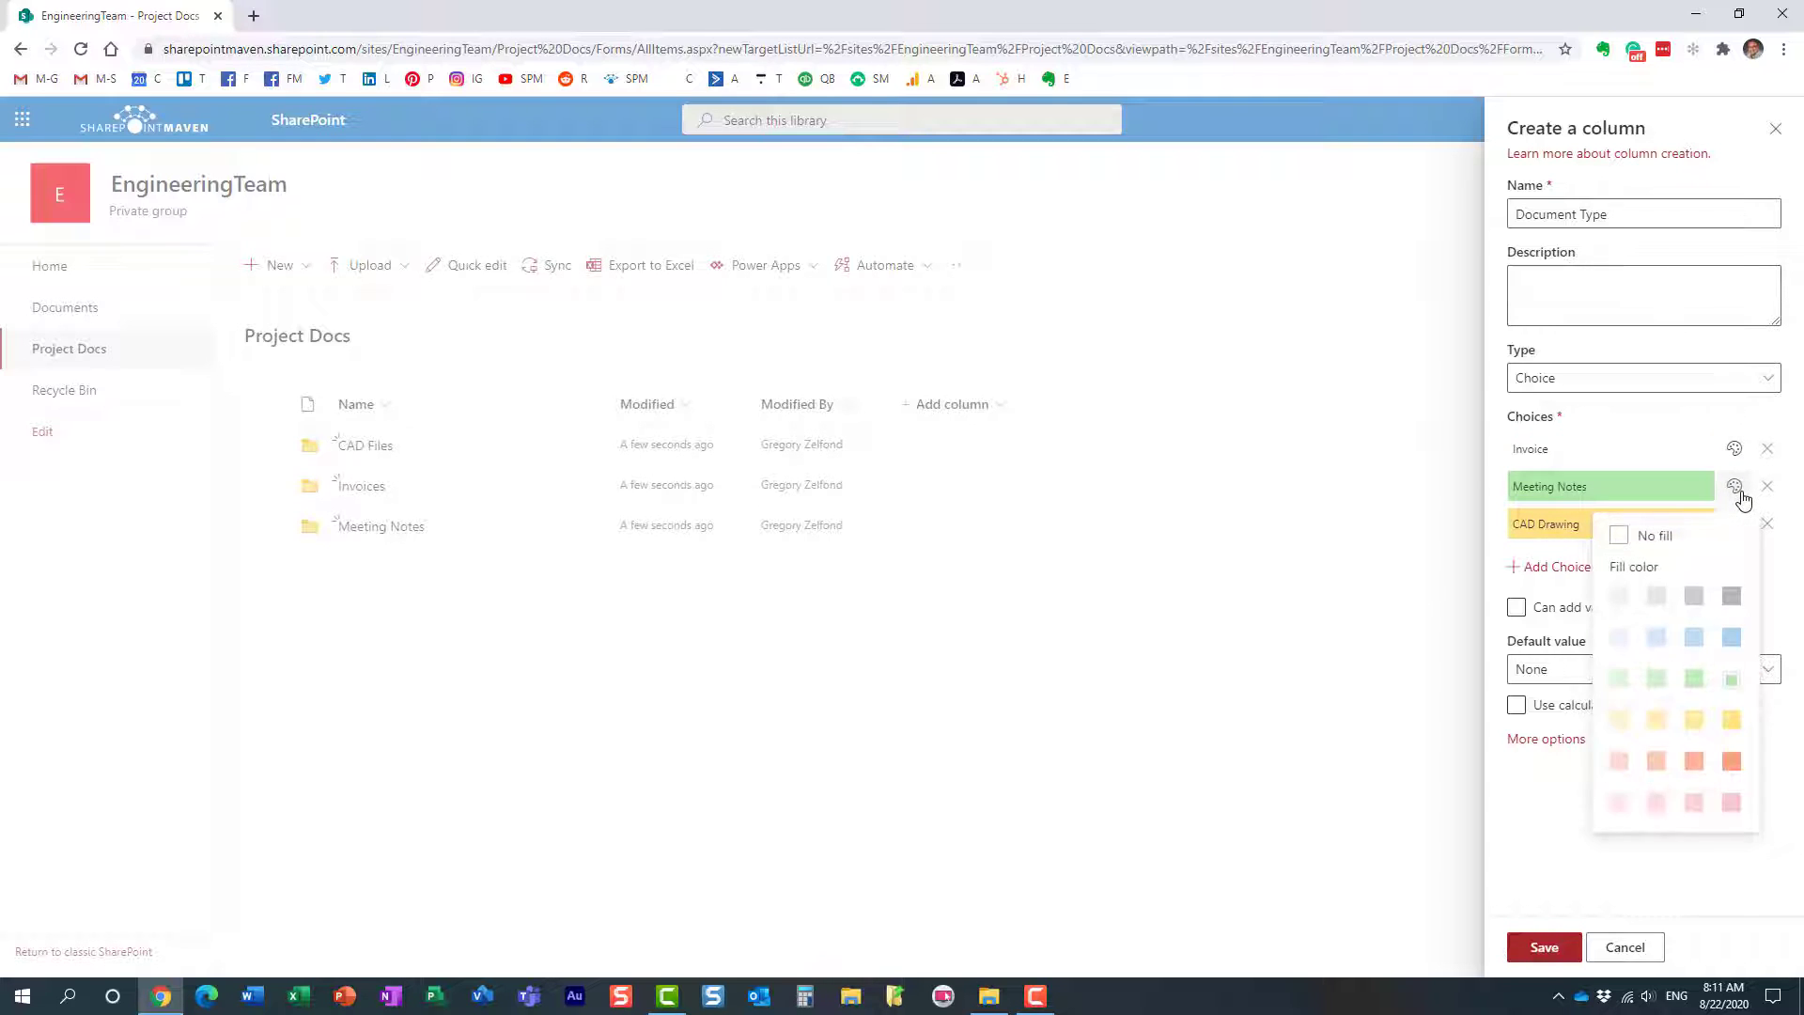
click(1617, 540)
click(1734, 523)
click(1620, 575)
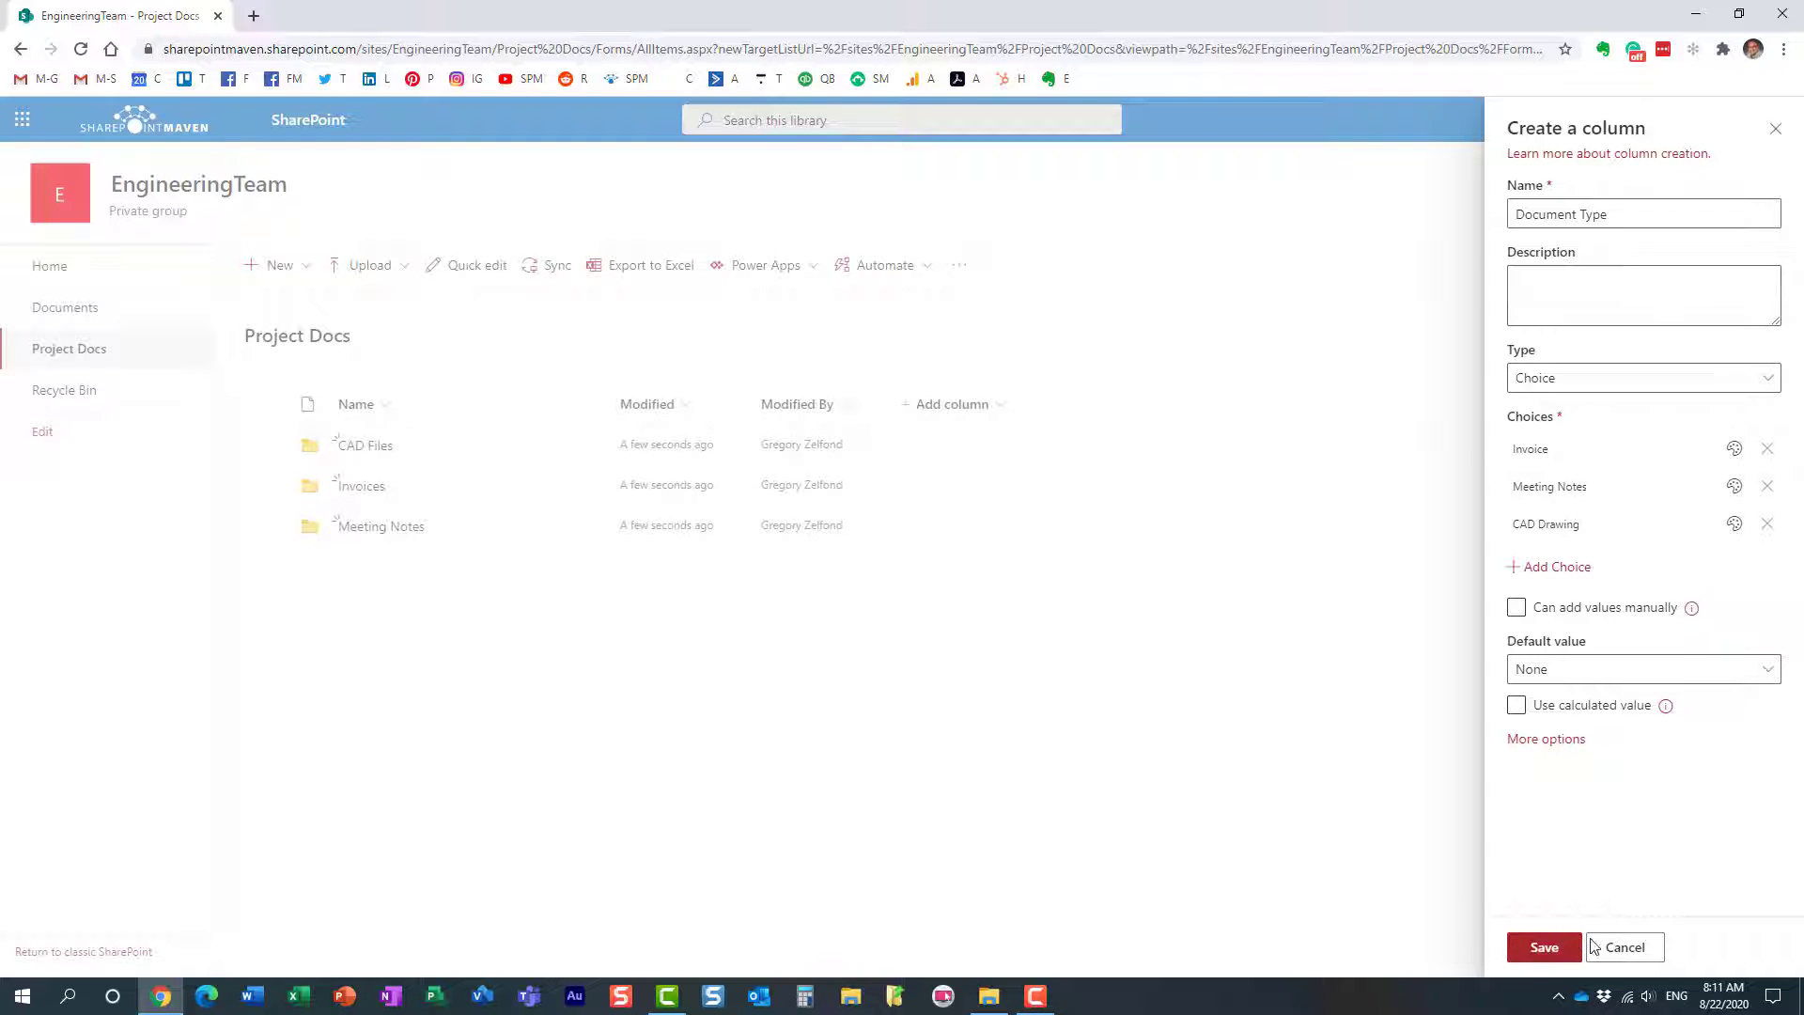
click(1564, 952)
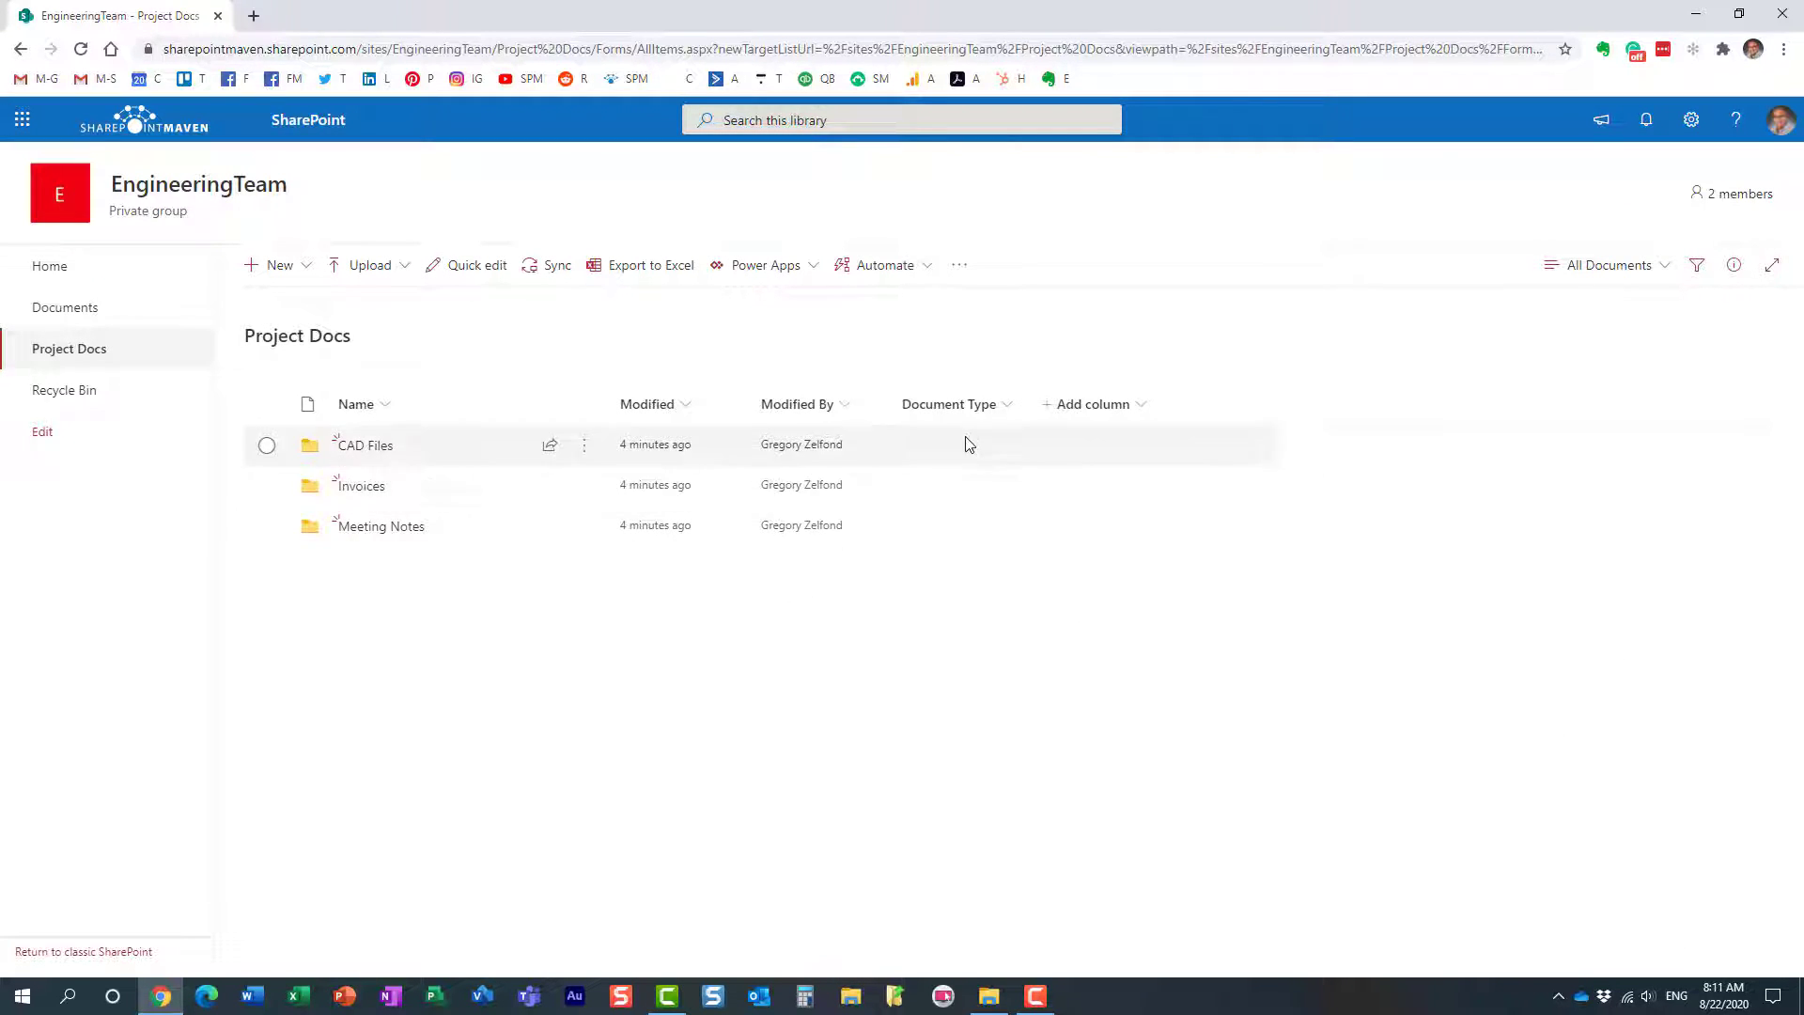
Place the Document Type column right after Name and upload Test Doc 1 into CAD Files.
drag(942, 406, 615, 414)
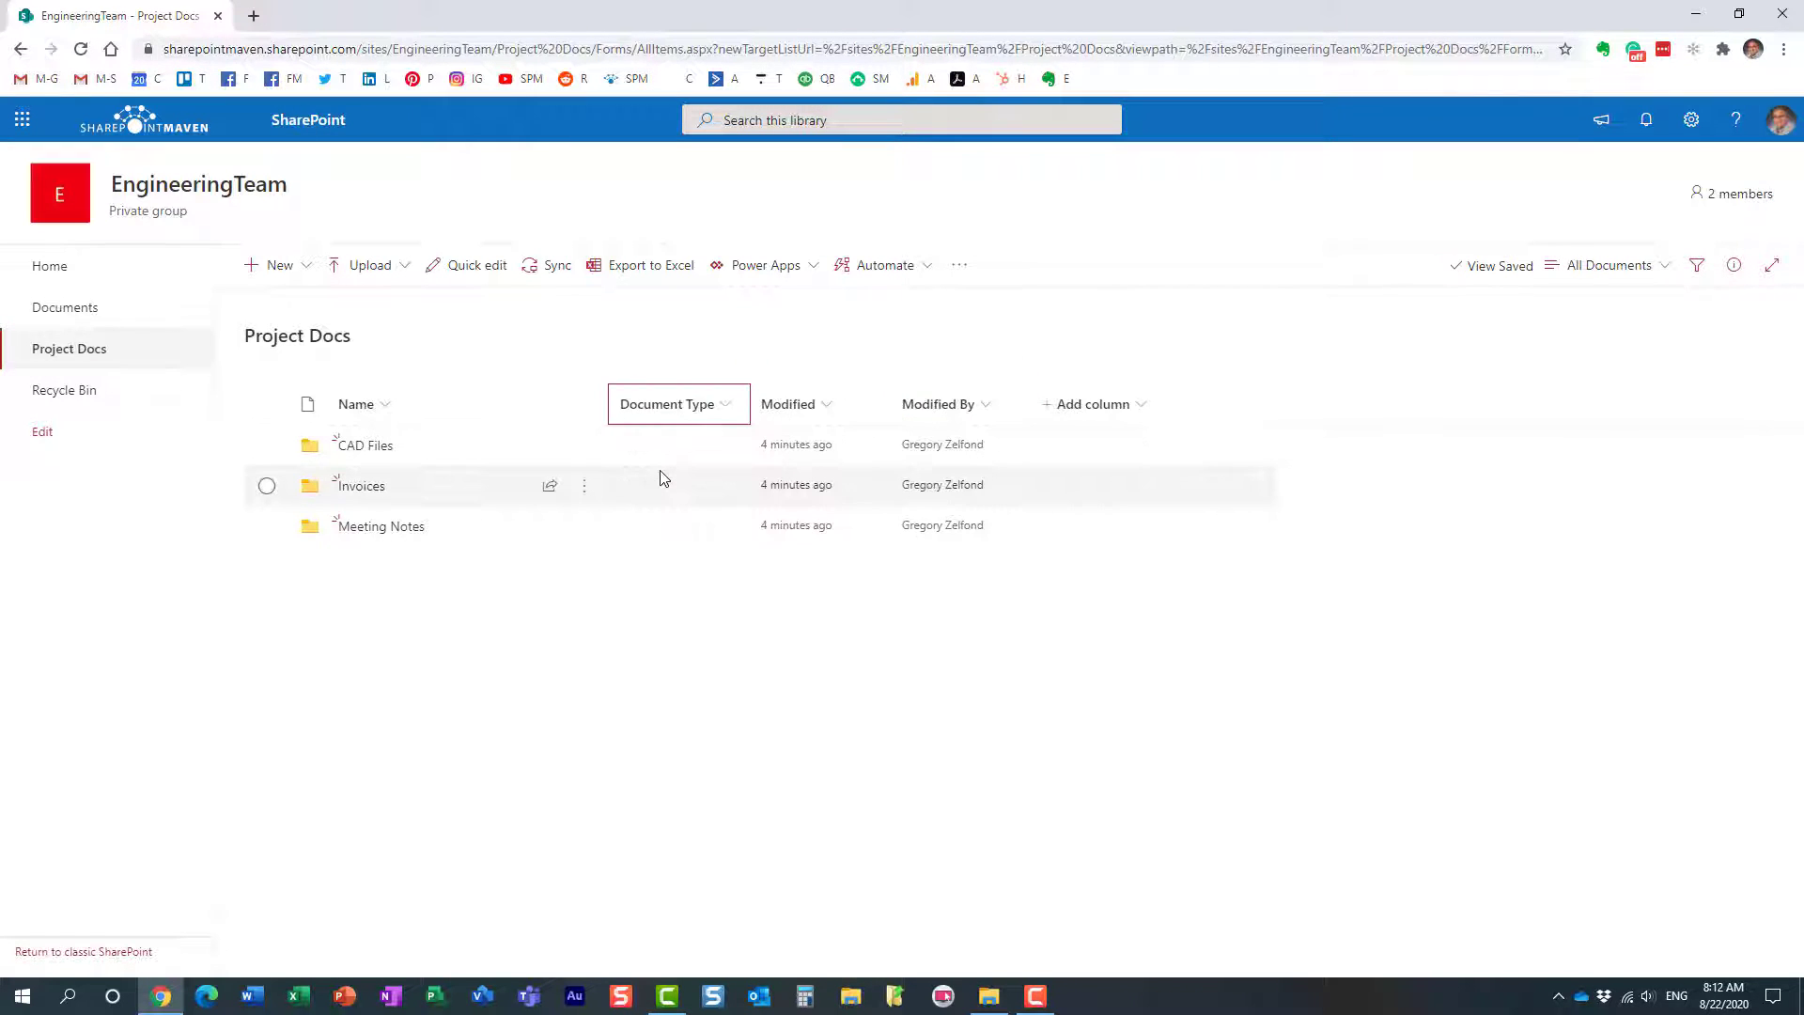
click(365, 445)
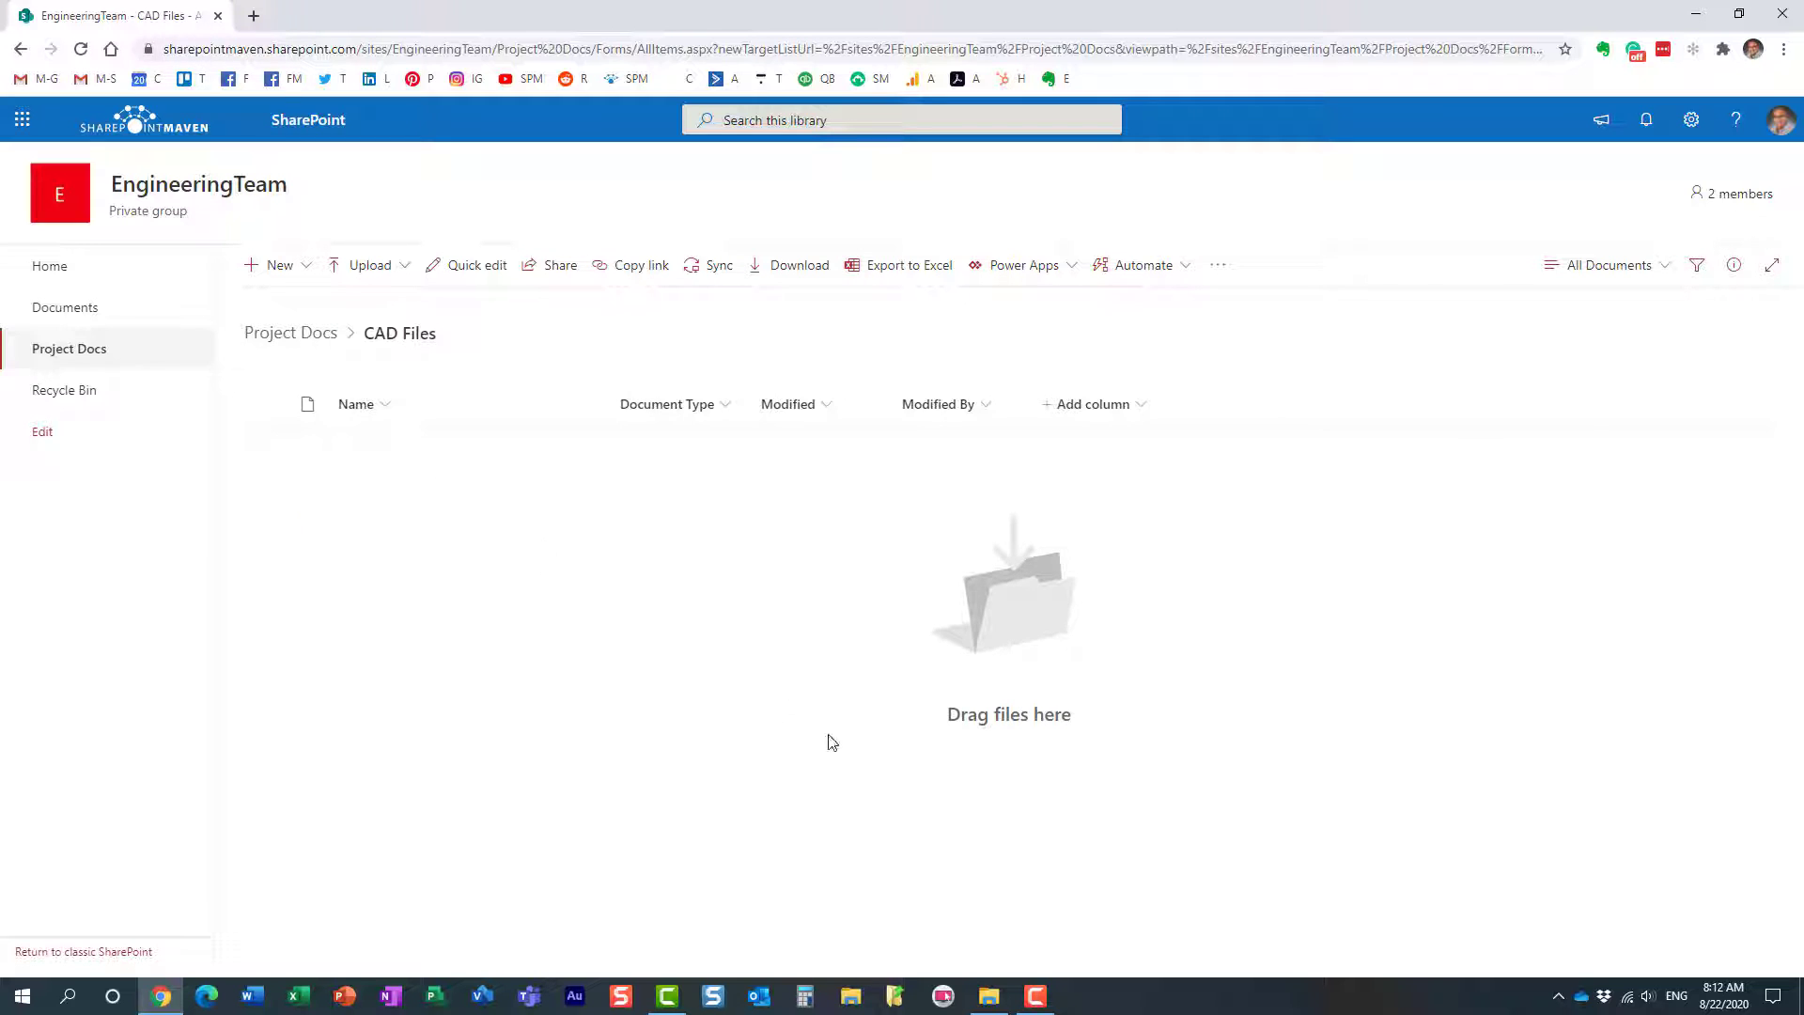
click(990, 994)
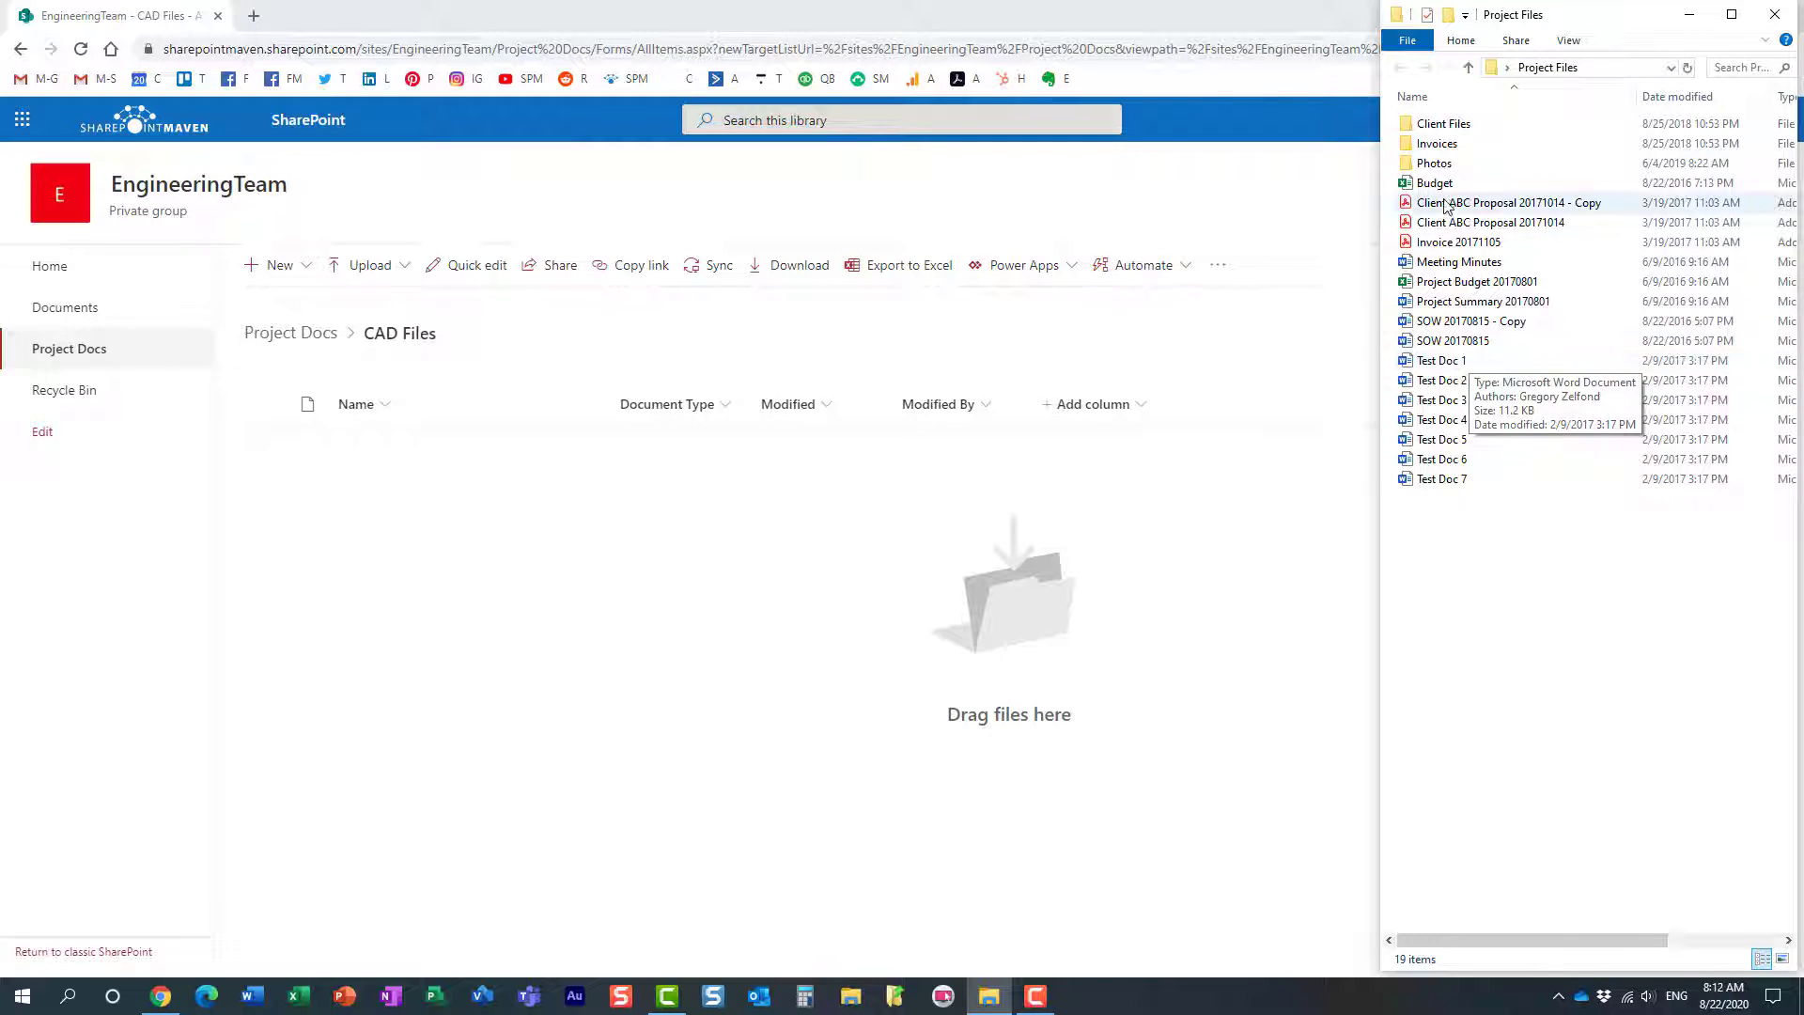
drag(1457, 369, 622, 606)
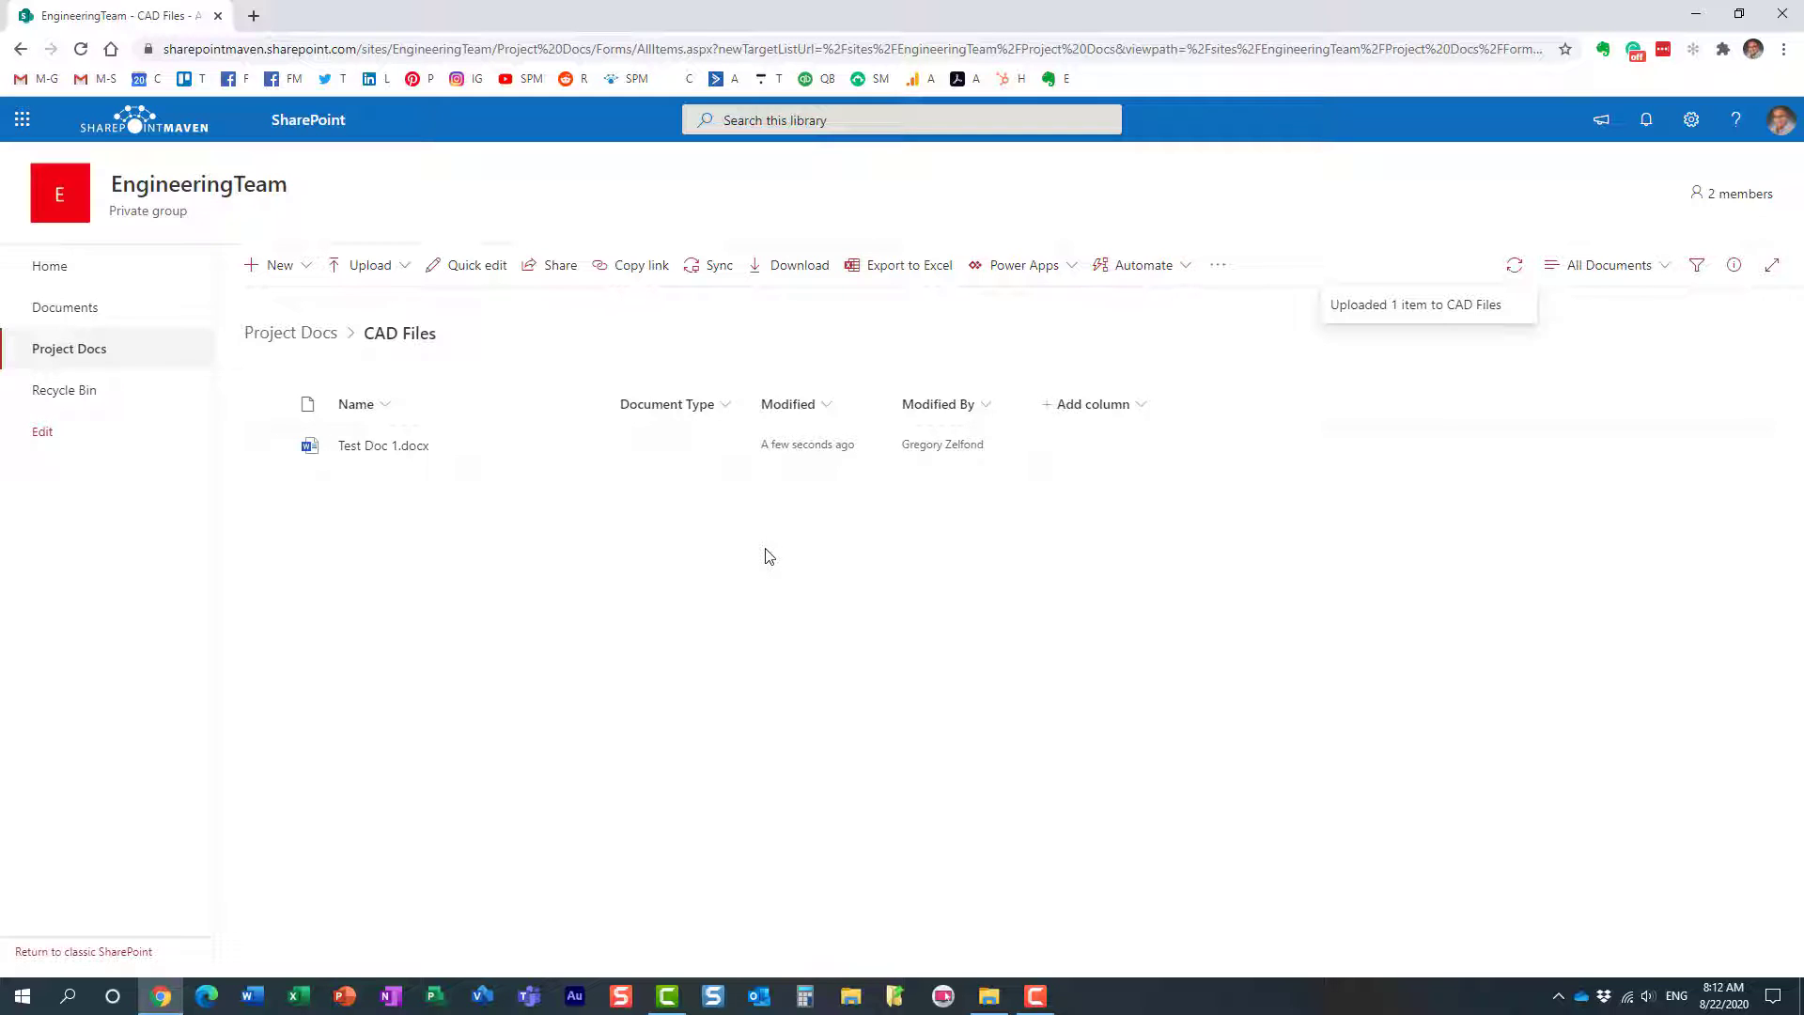
Delete the test upload Test Doc 1.docx and return to Project Docs.
click(266, 446)
click(622, 265)
click(888, 583)
click(290, 334)
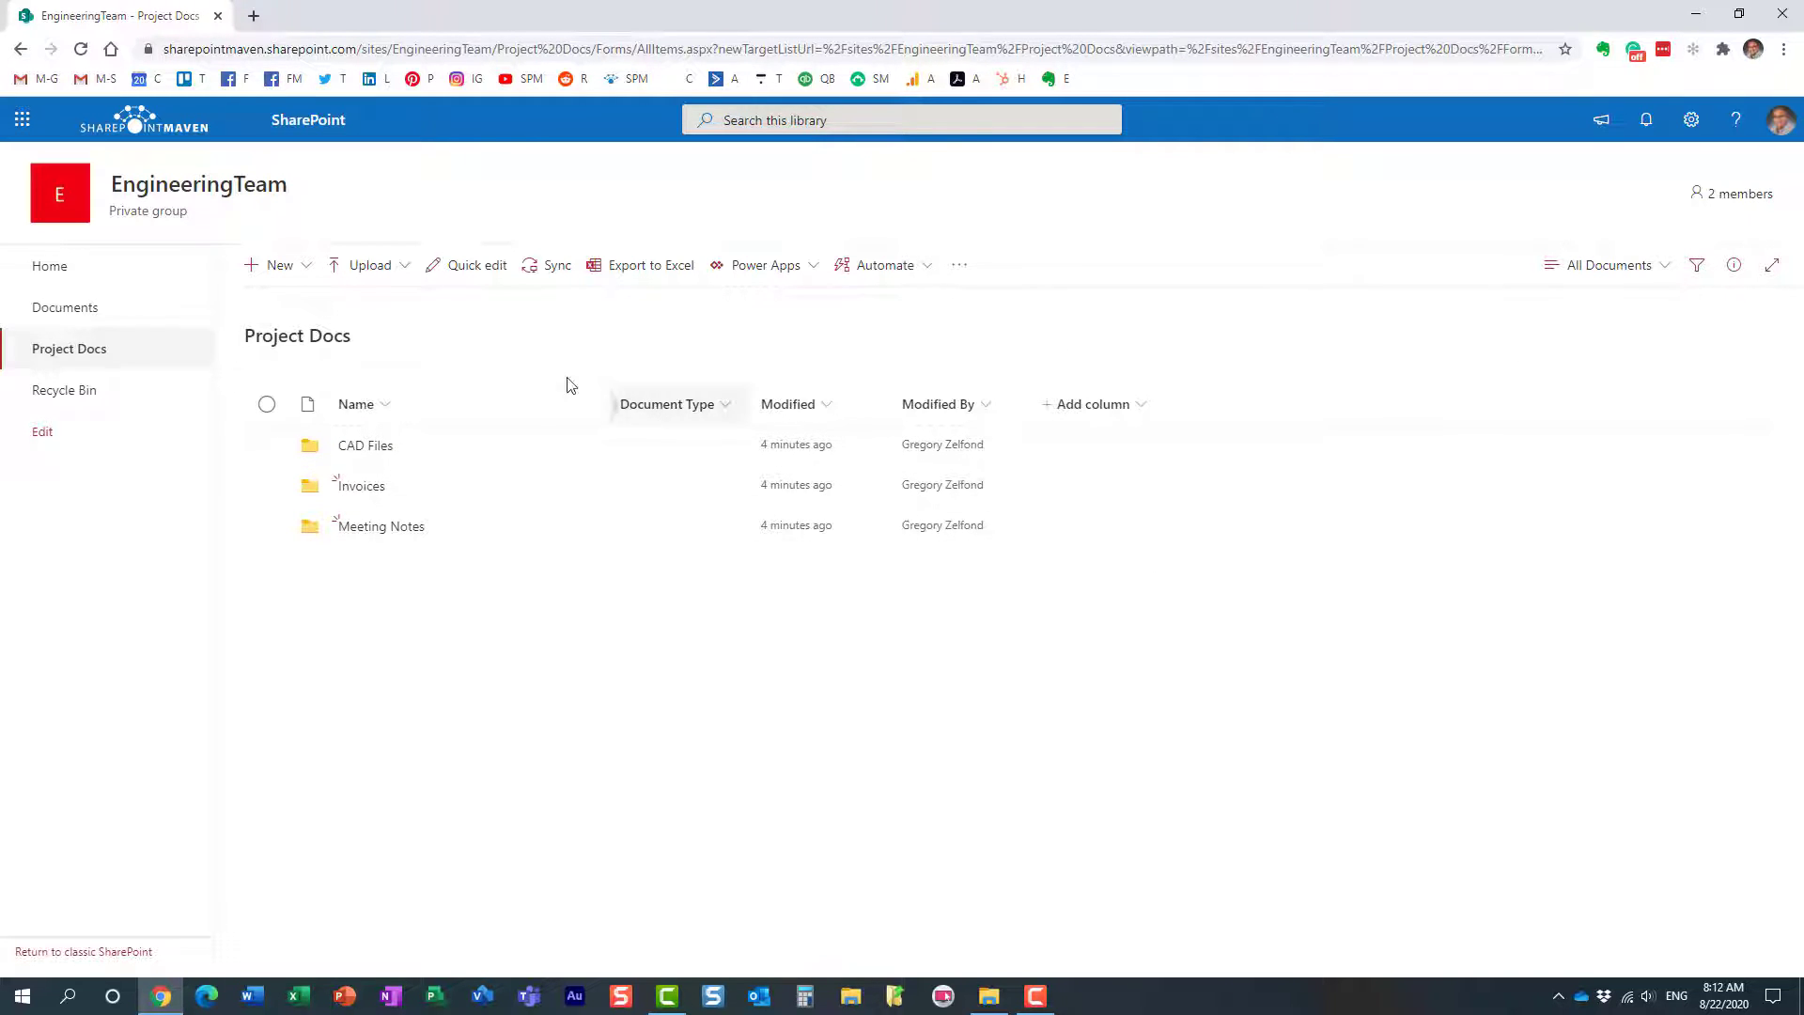
Go from the gear menu's Library settings to the Column default value settings page.
click(1691, 122)
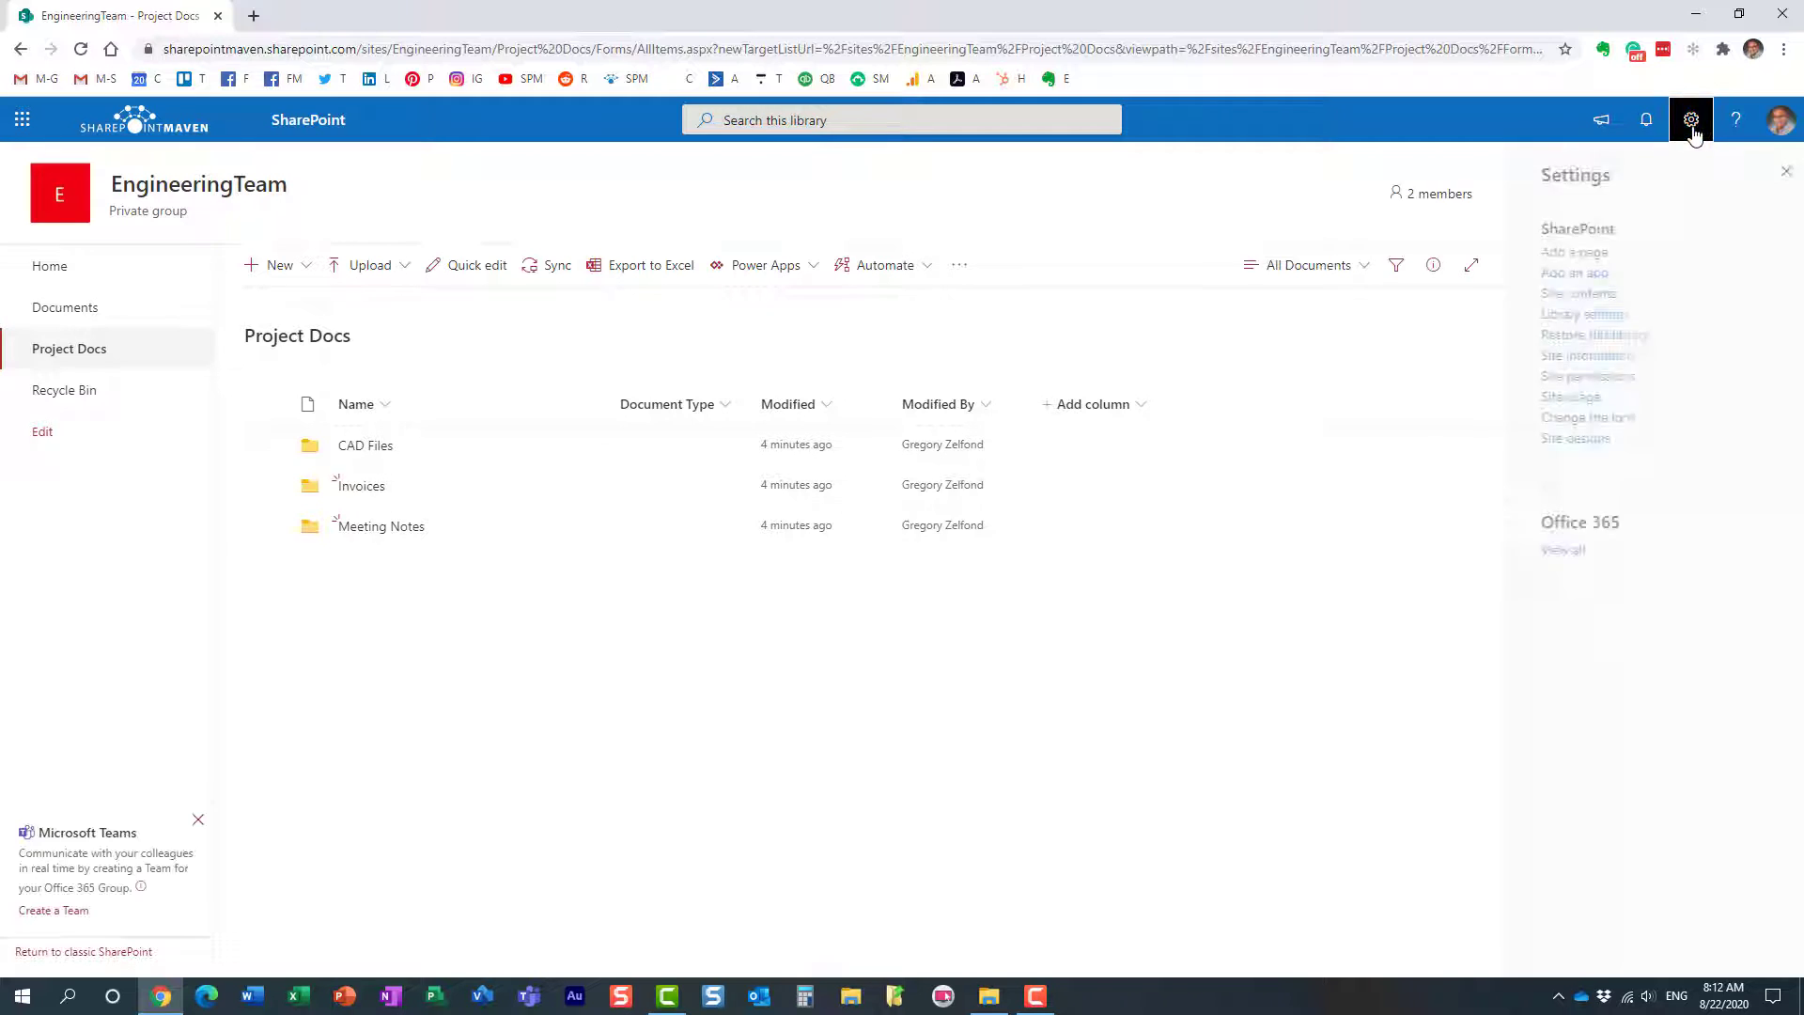
click(1578, 315)
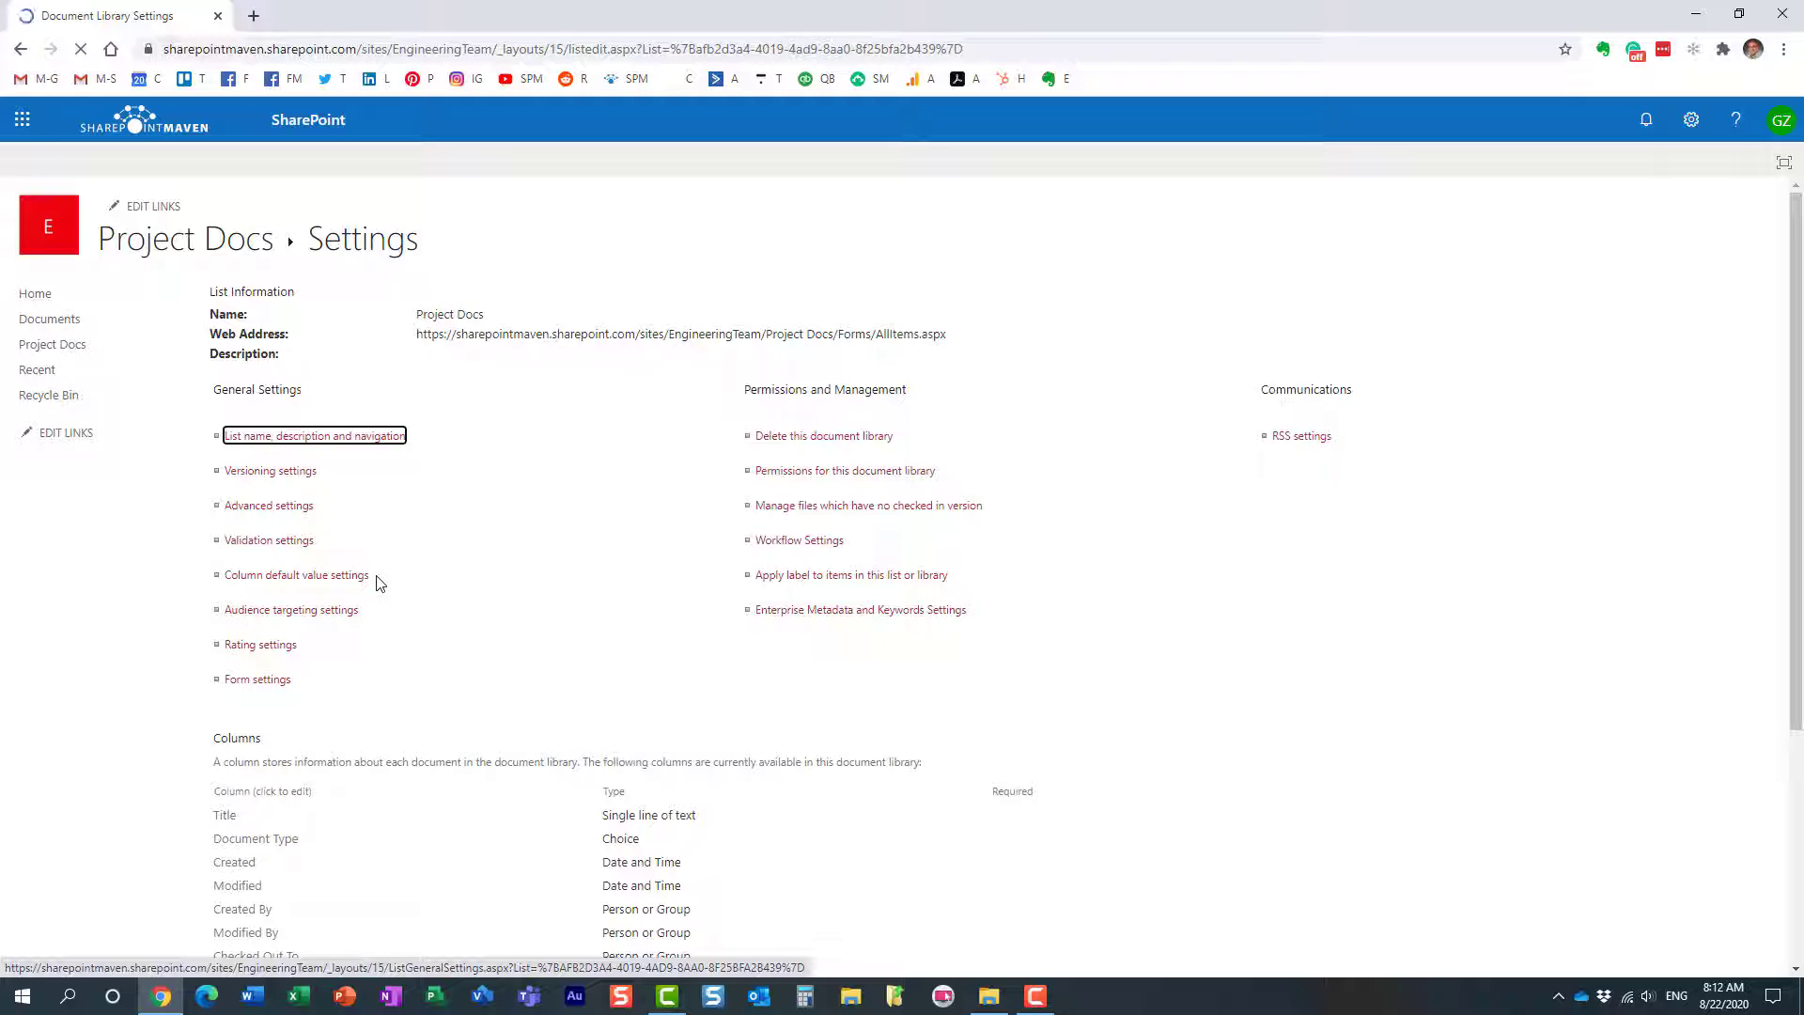
drag(381, 588, 221, 578)
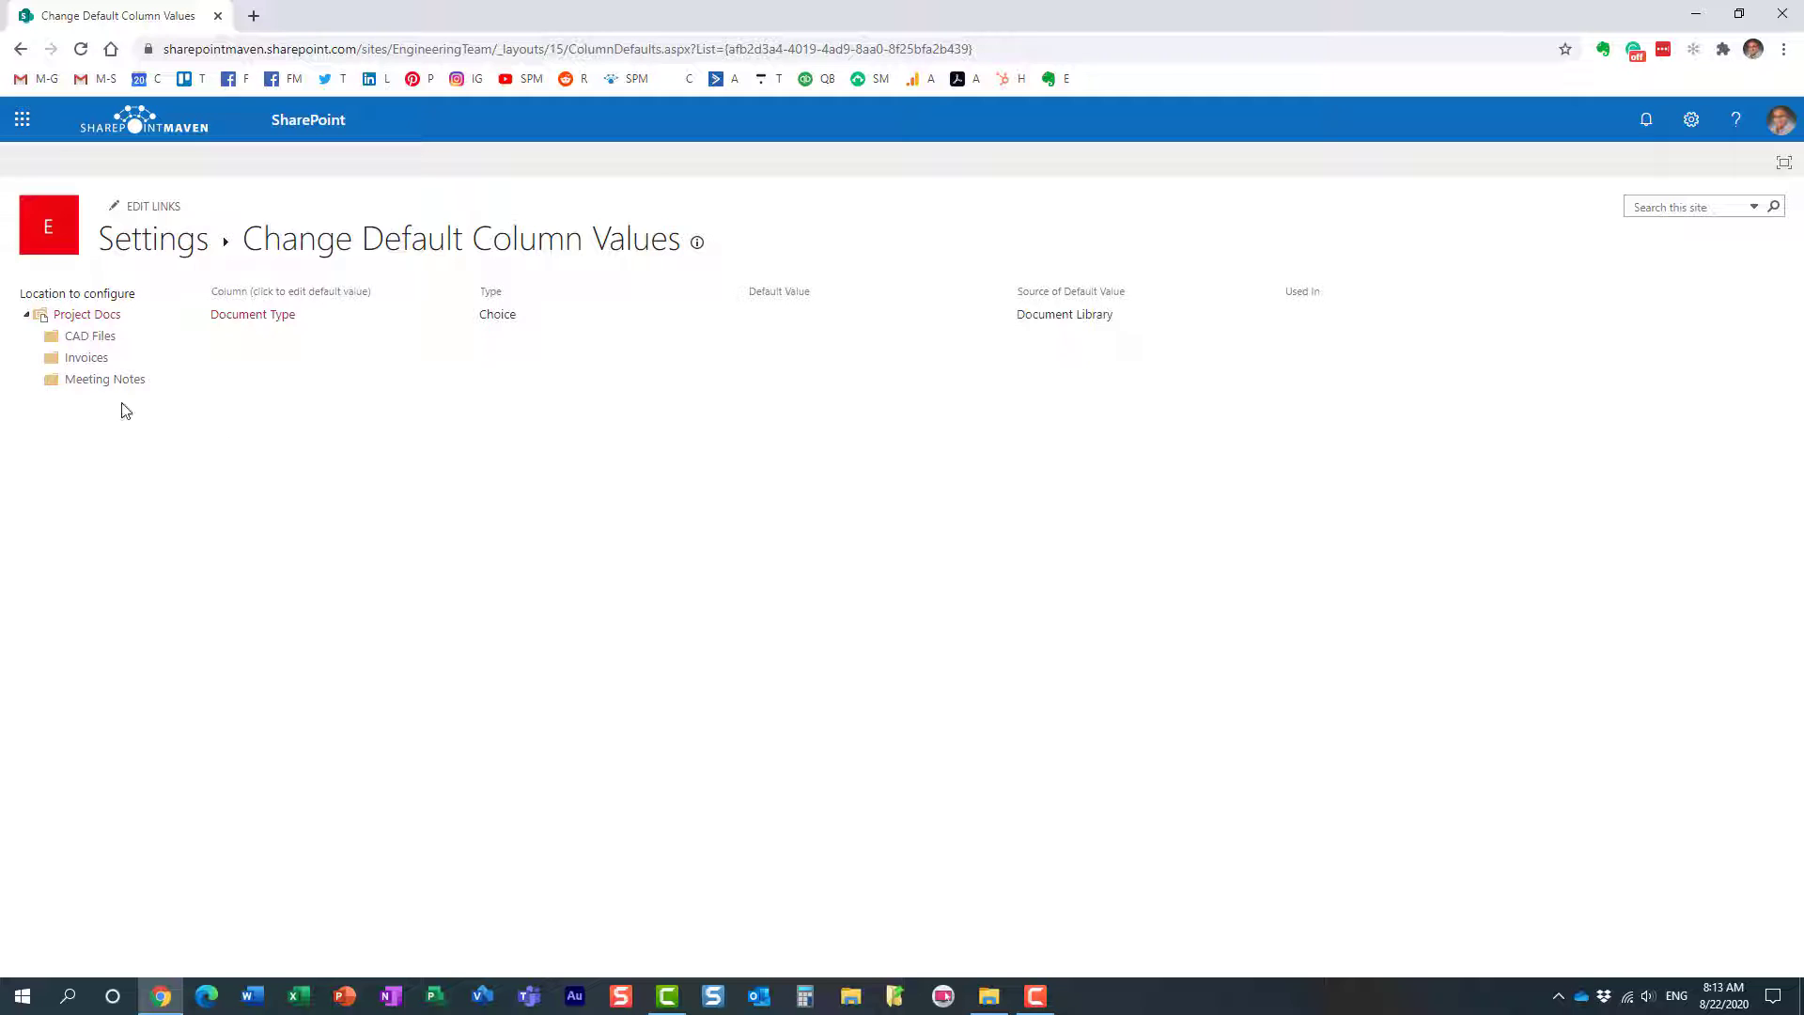
Give the CAD Files folder a Document Type default of CAD Drawing, then review the saved value.
click(91, 339)
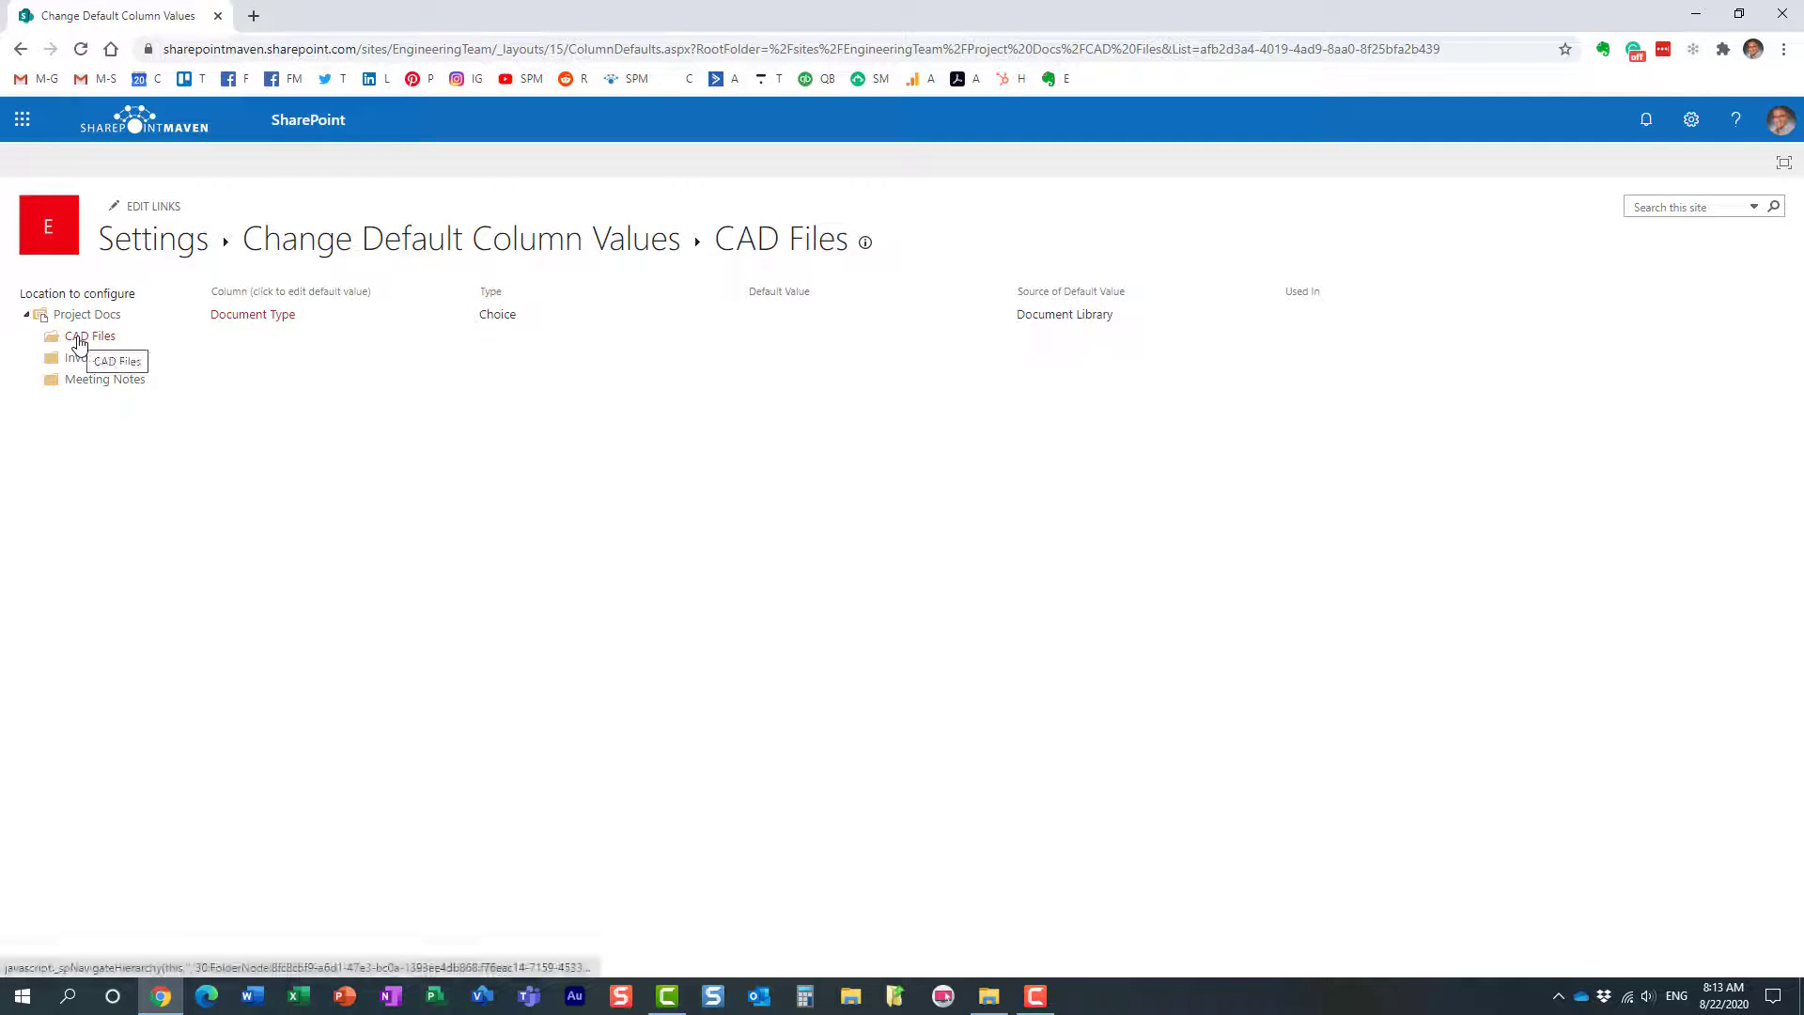
click(262, 317)
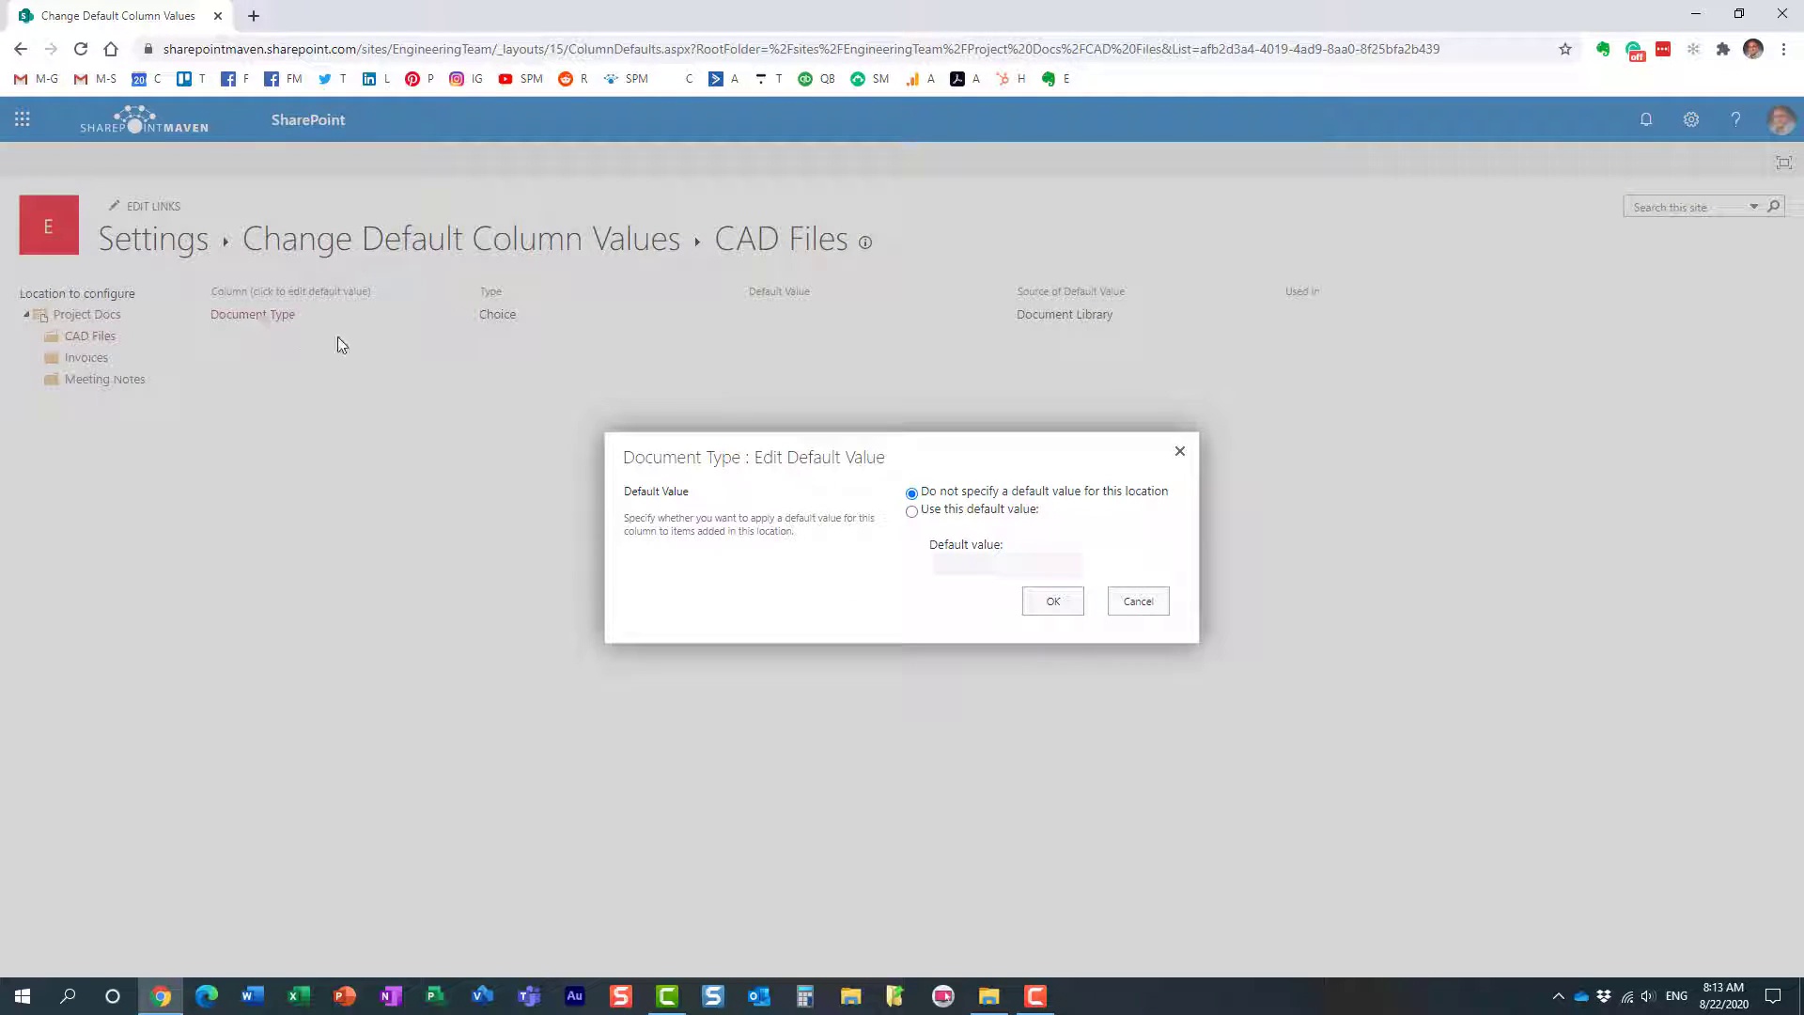
click(912, 512)
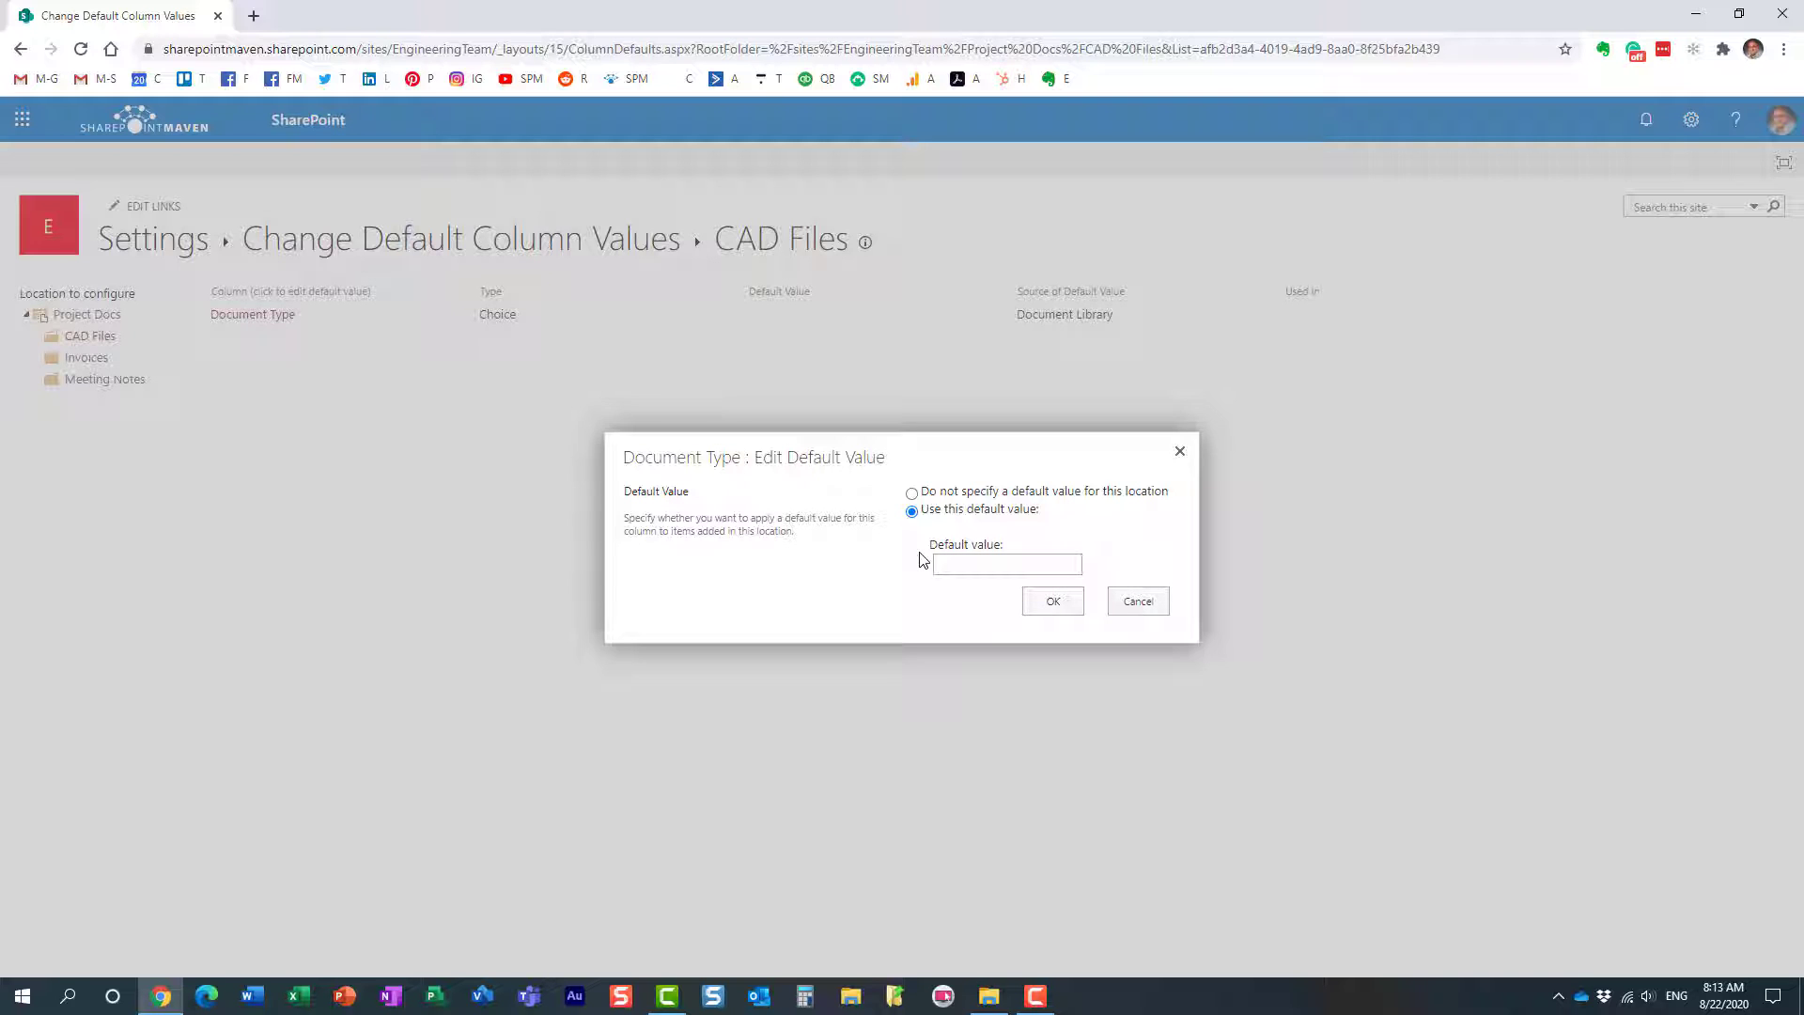
click(951, 566)
click(961, 564)
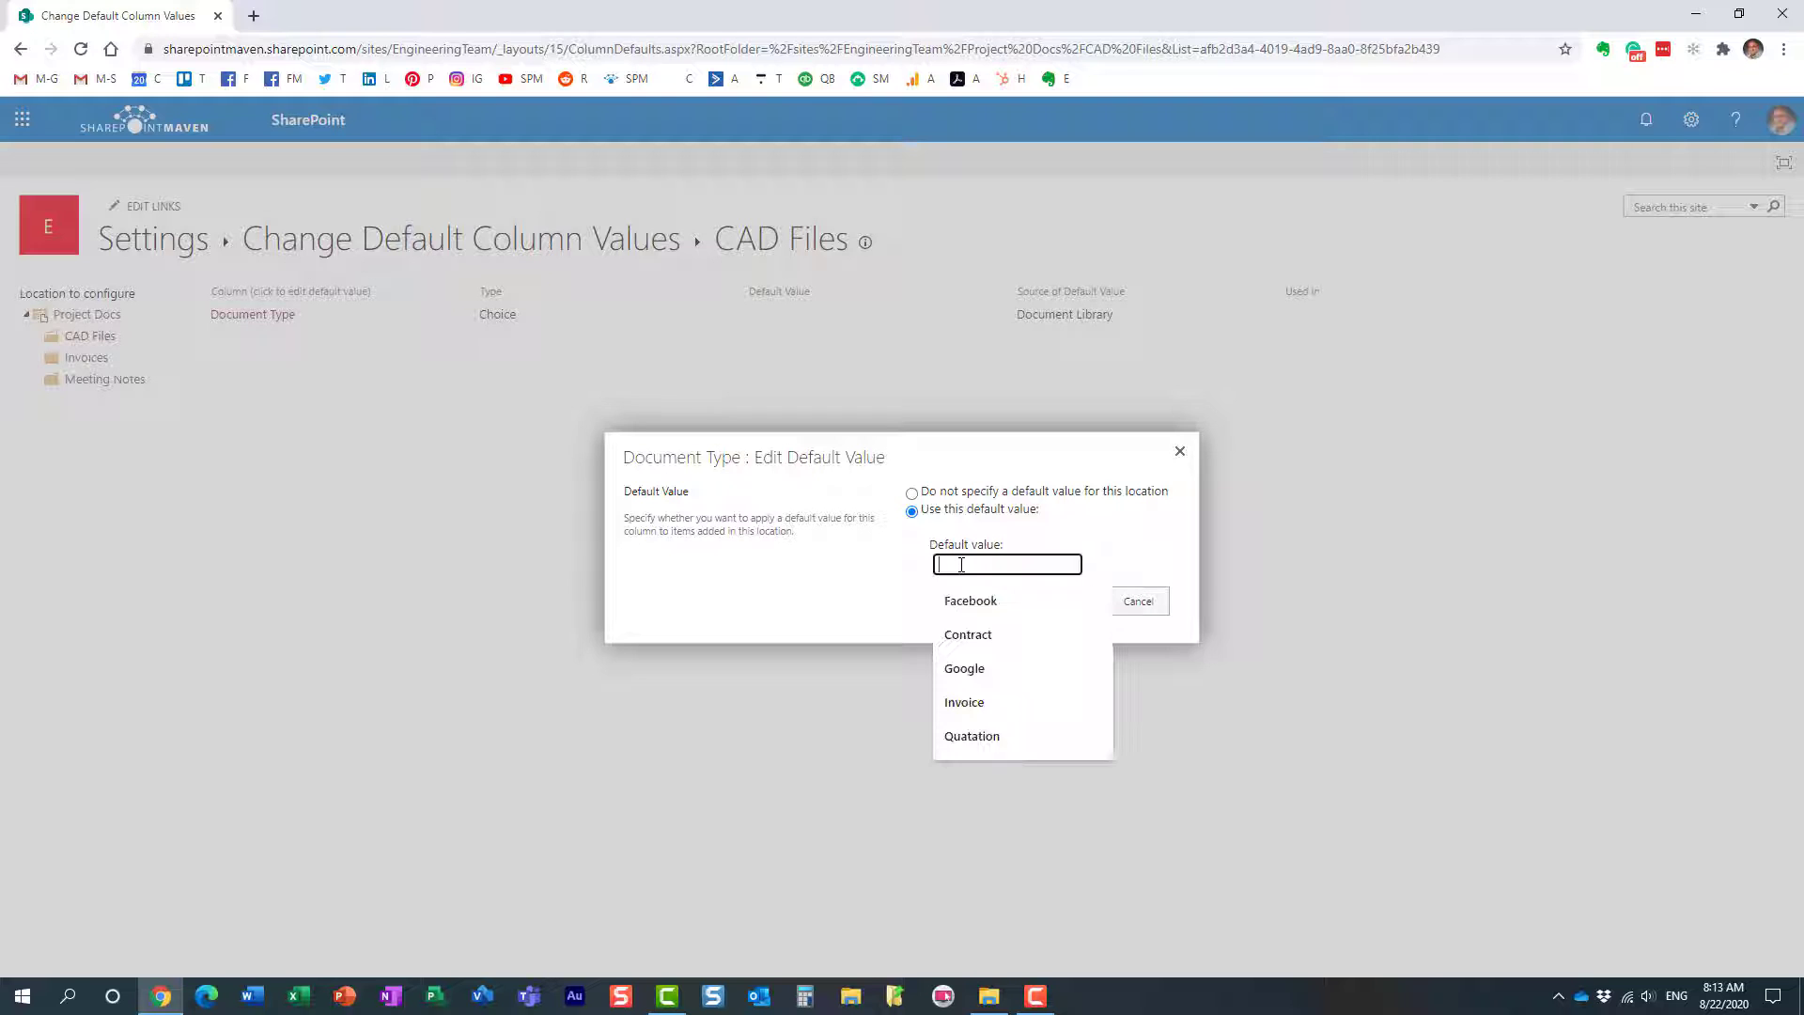
text(CAD)
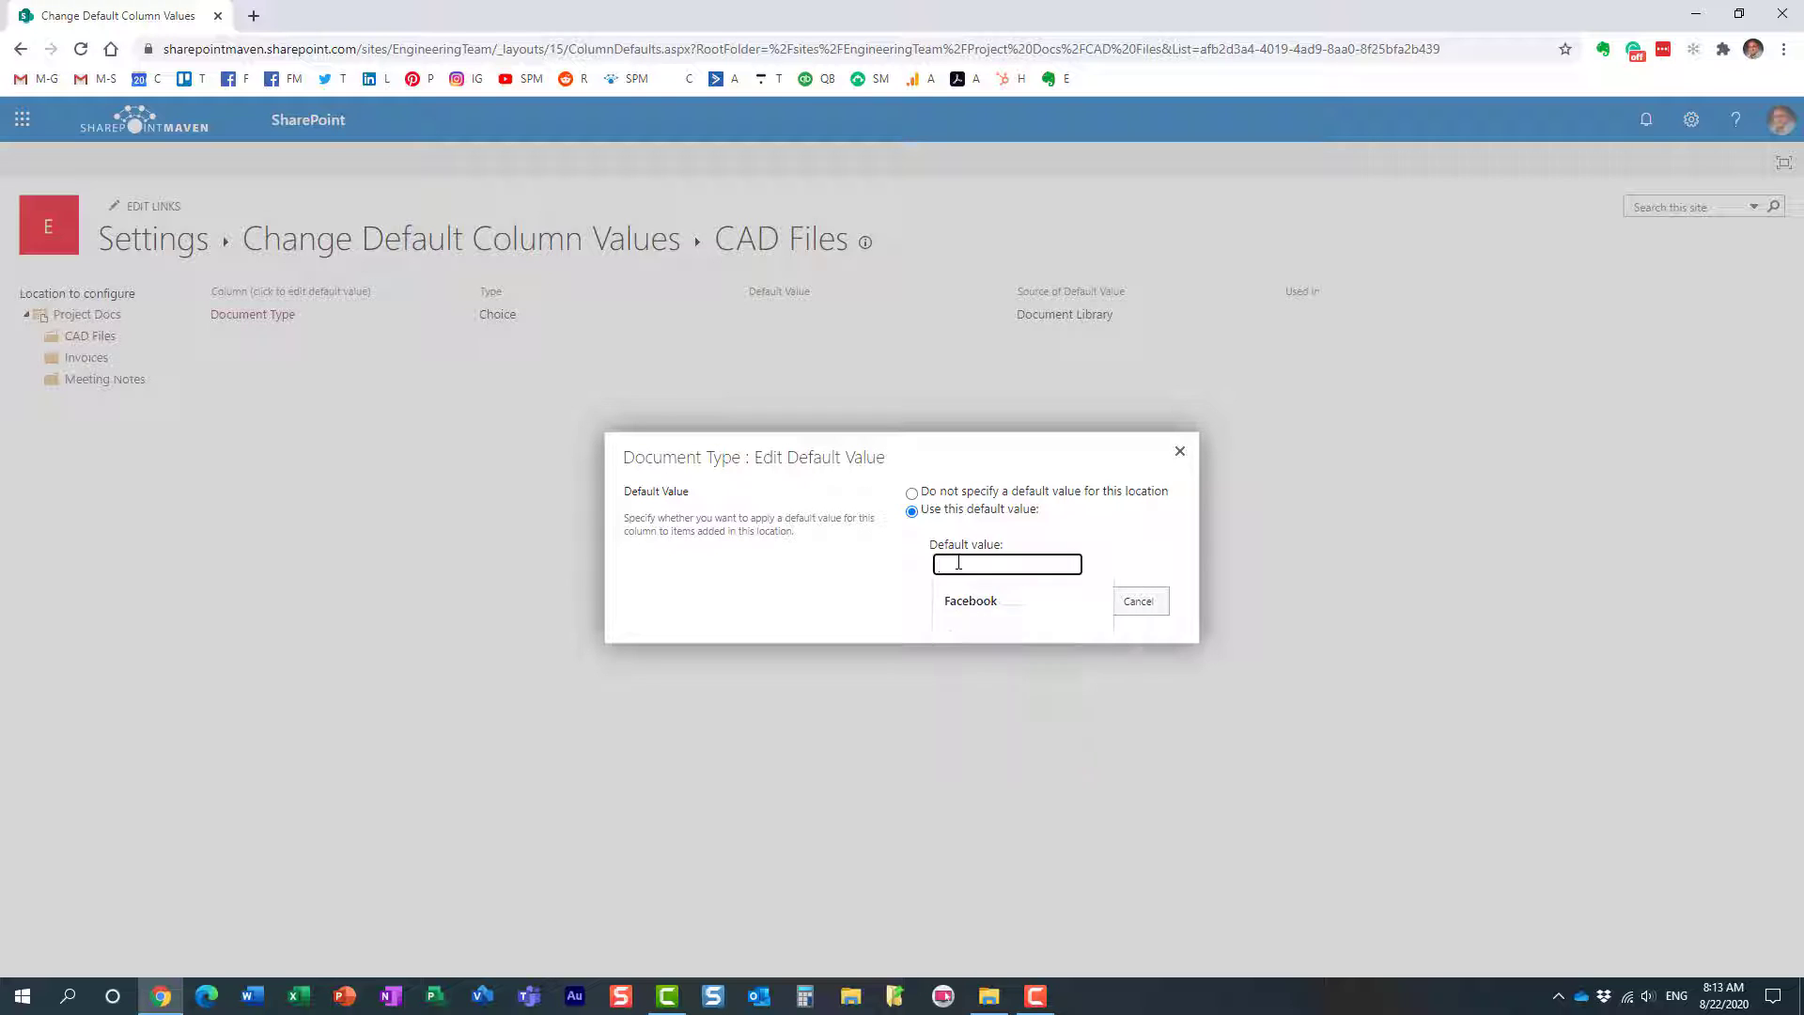
text( Drw)
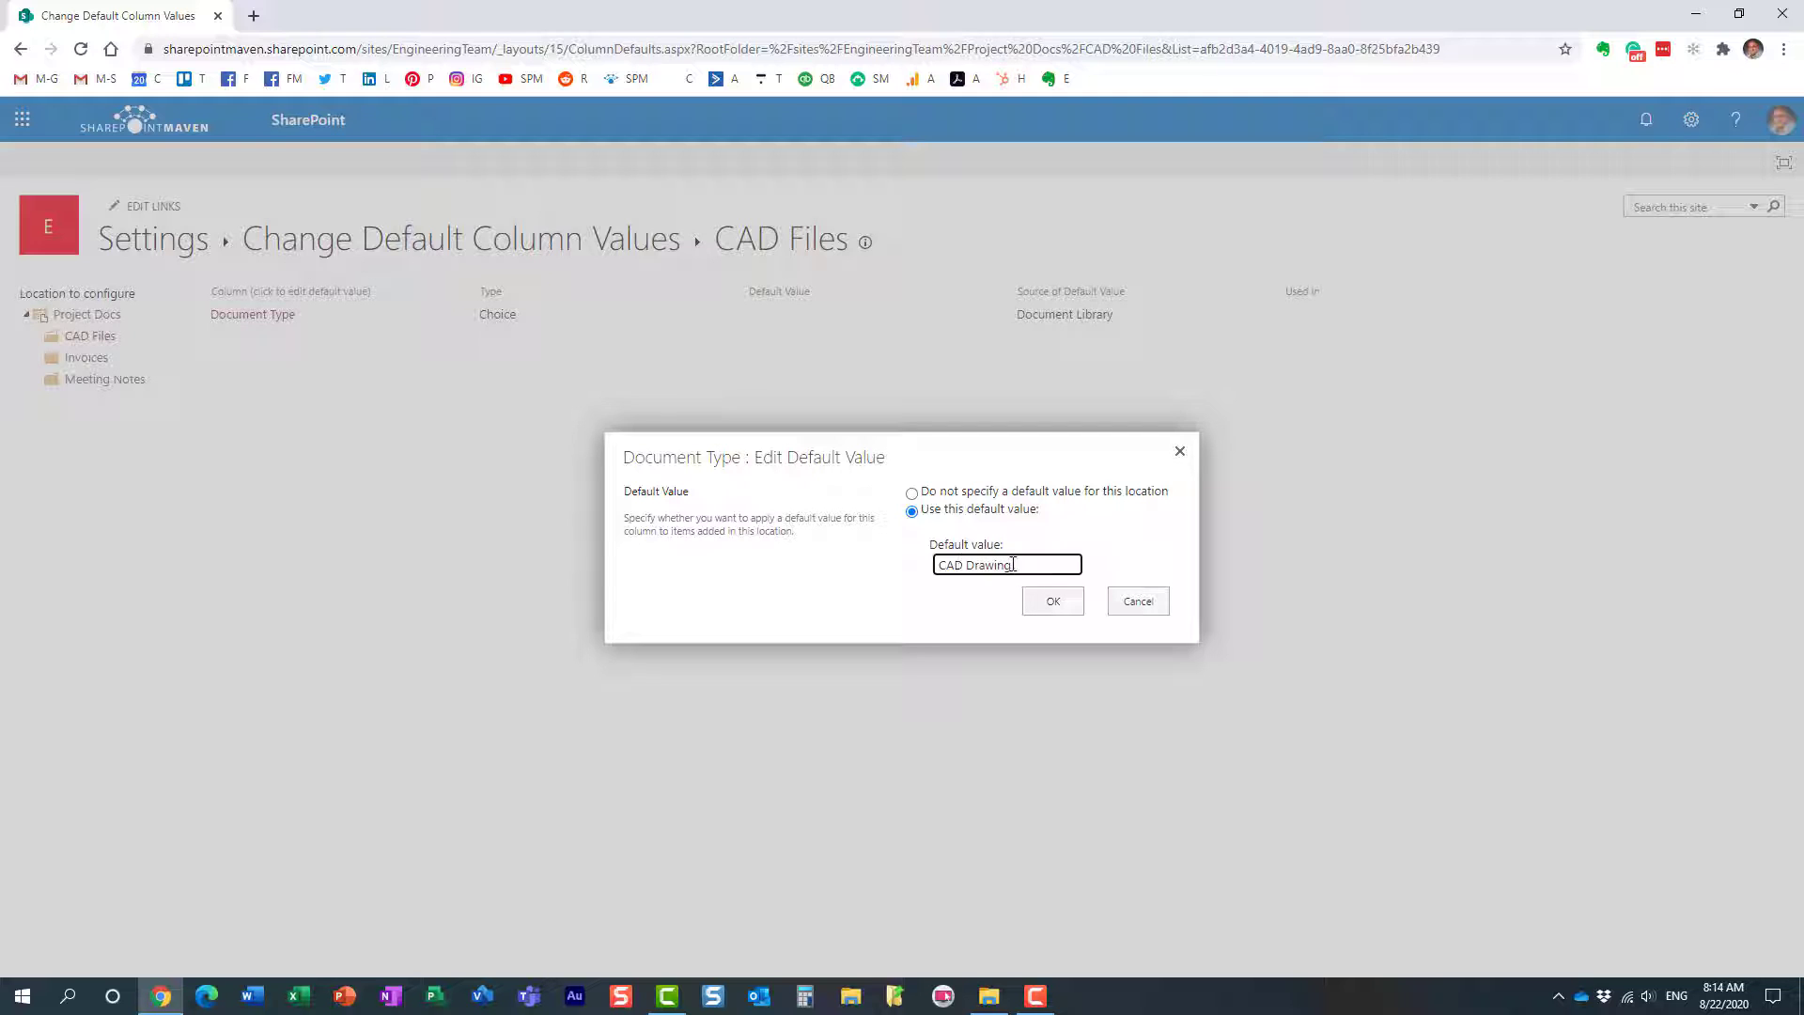
click(1054, 602)
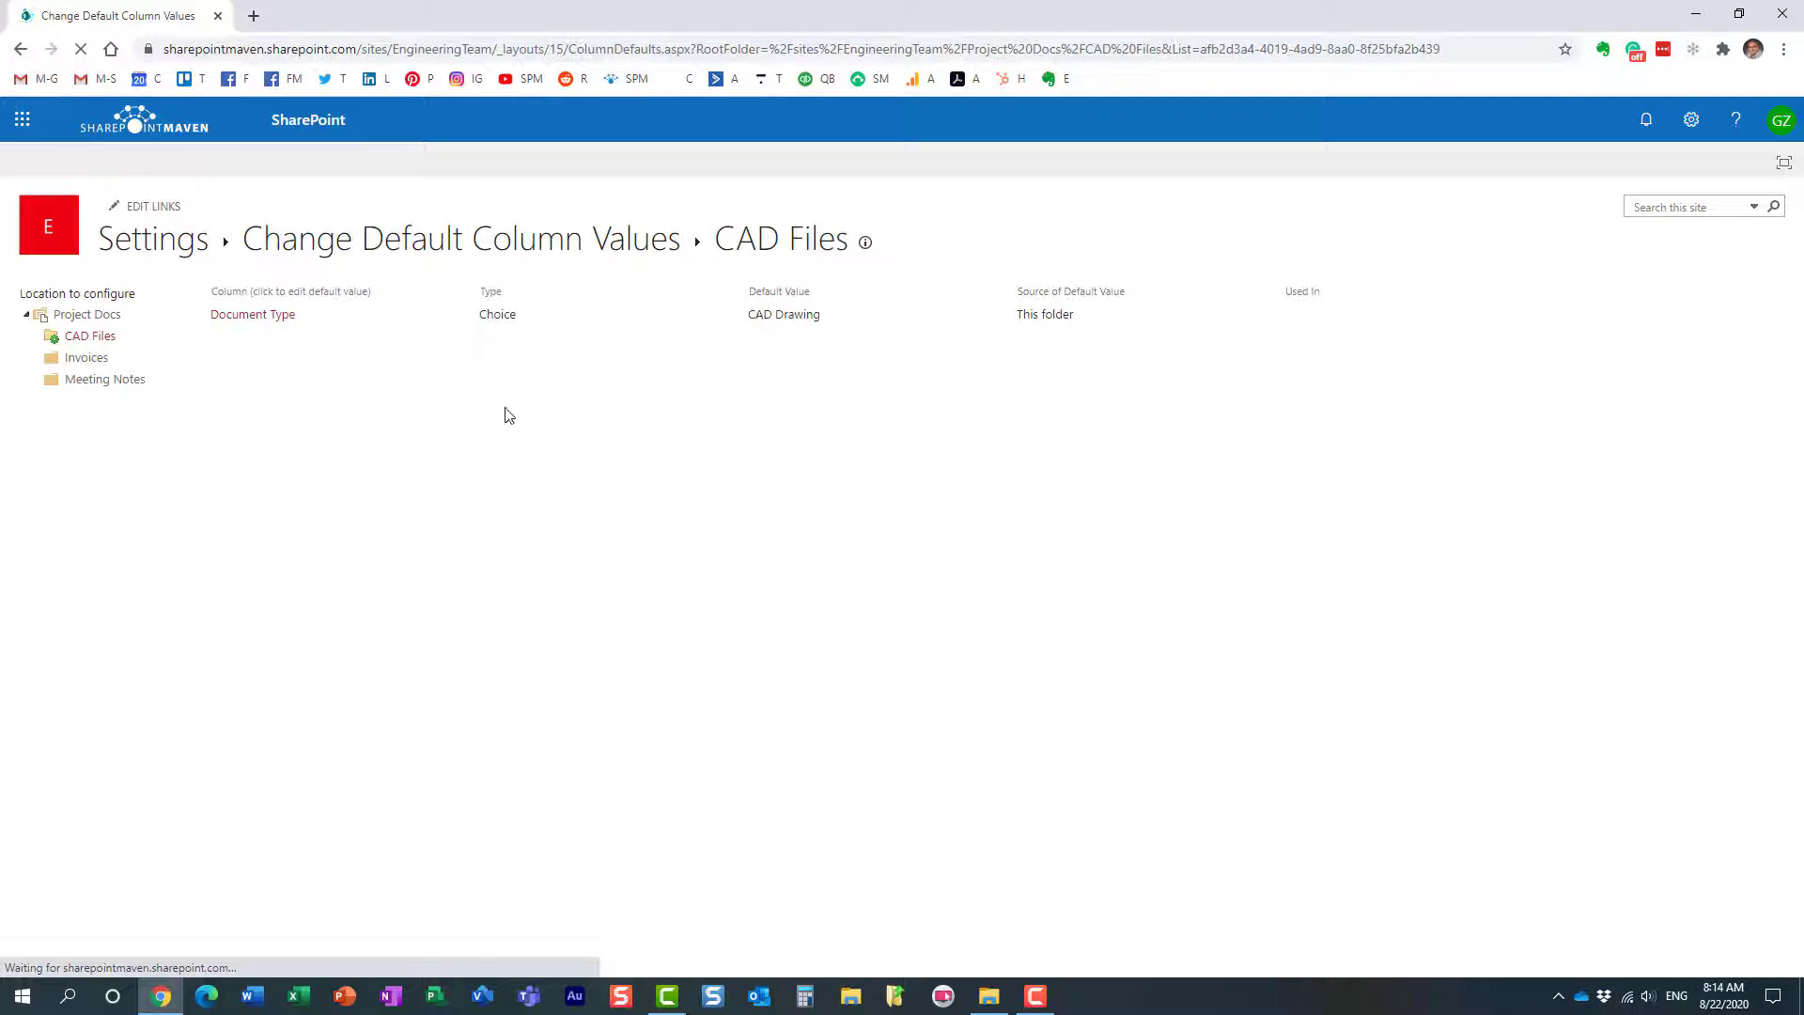
click(281, 320)
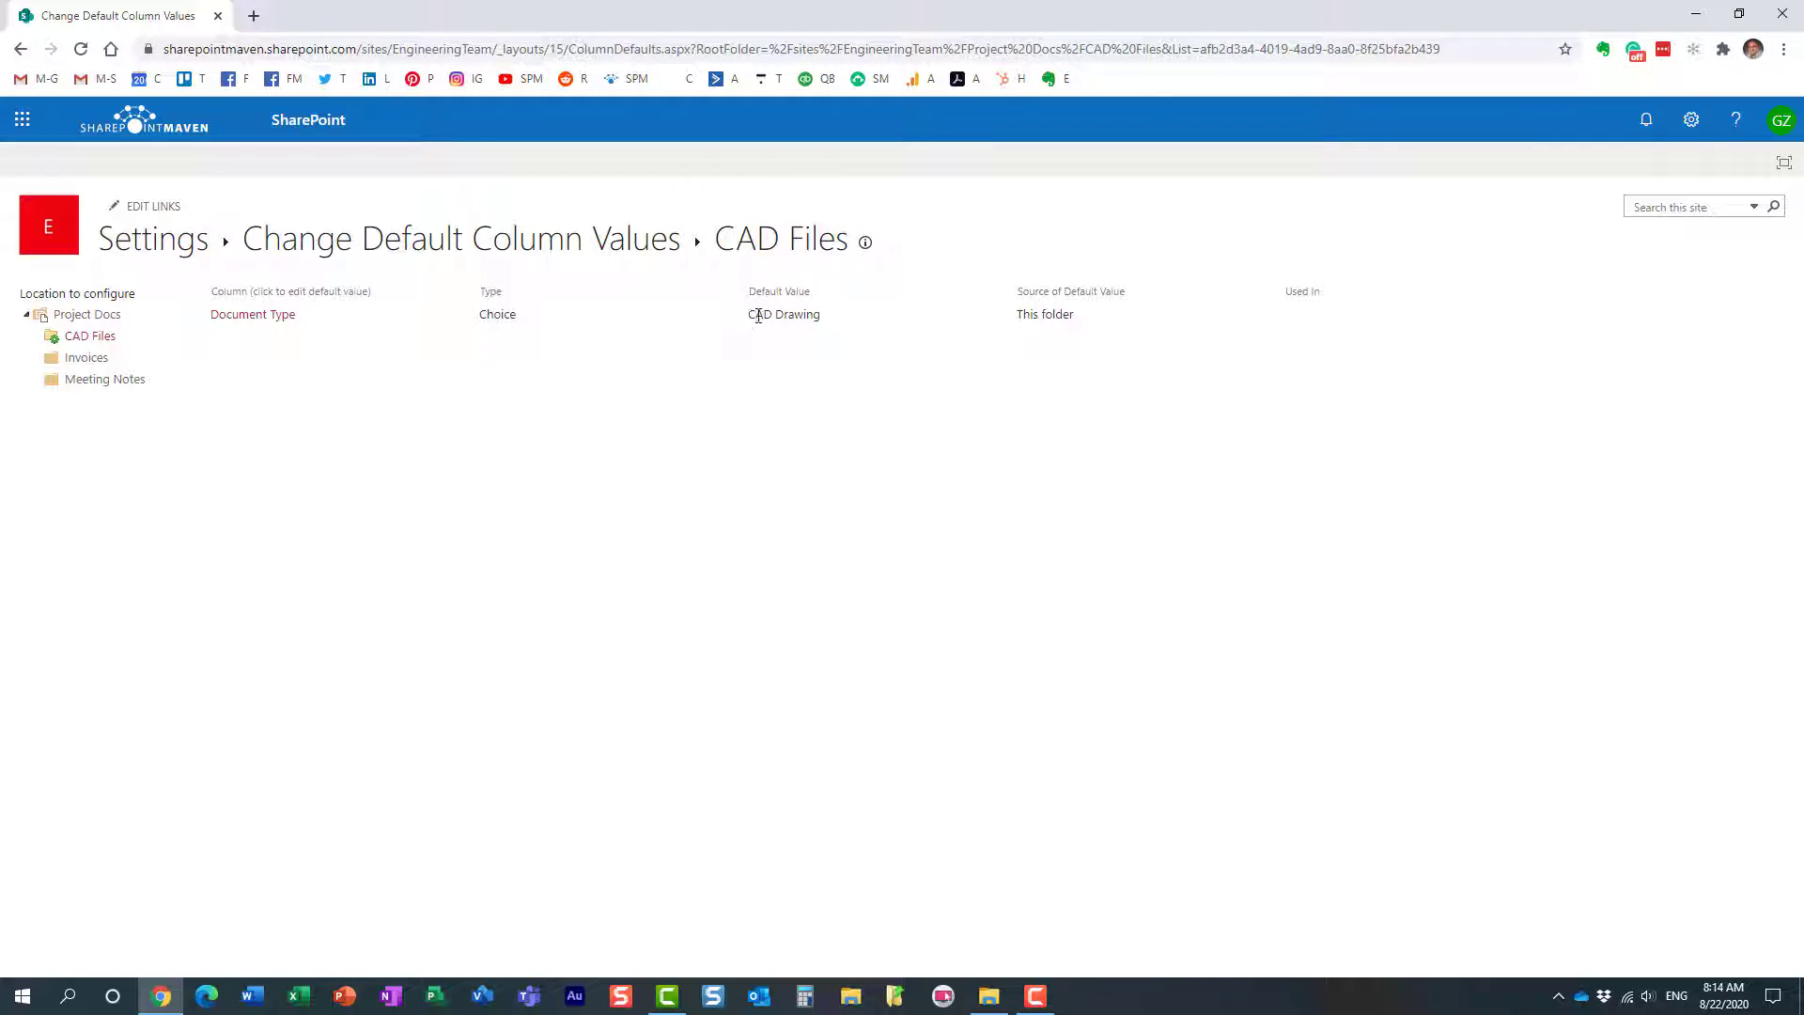
drag(750, 314, 820, 318)
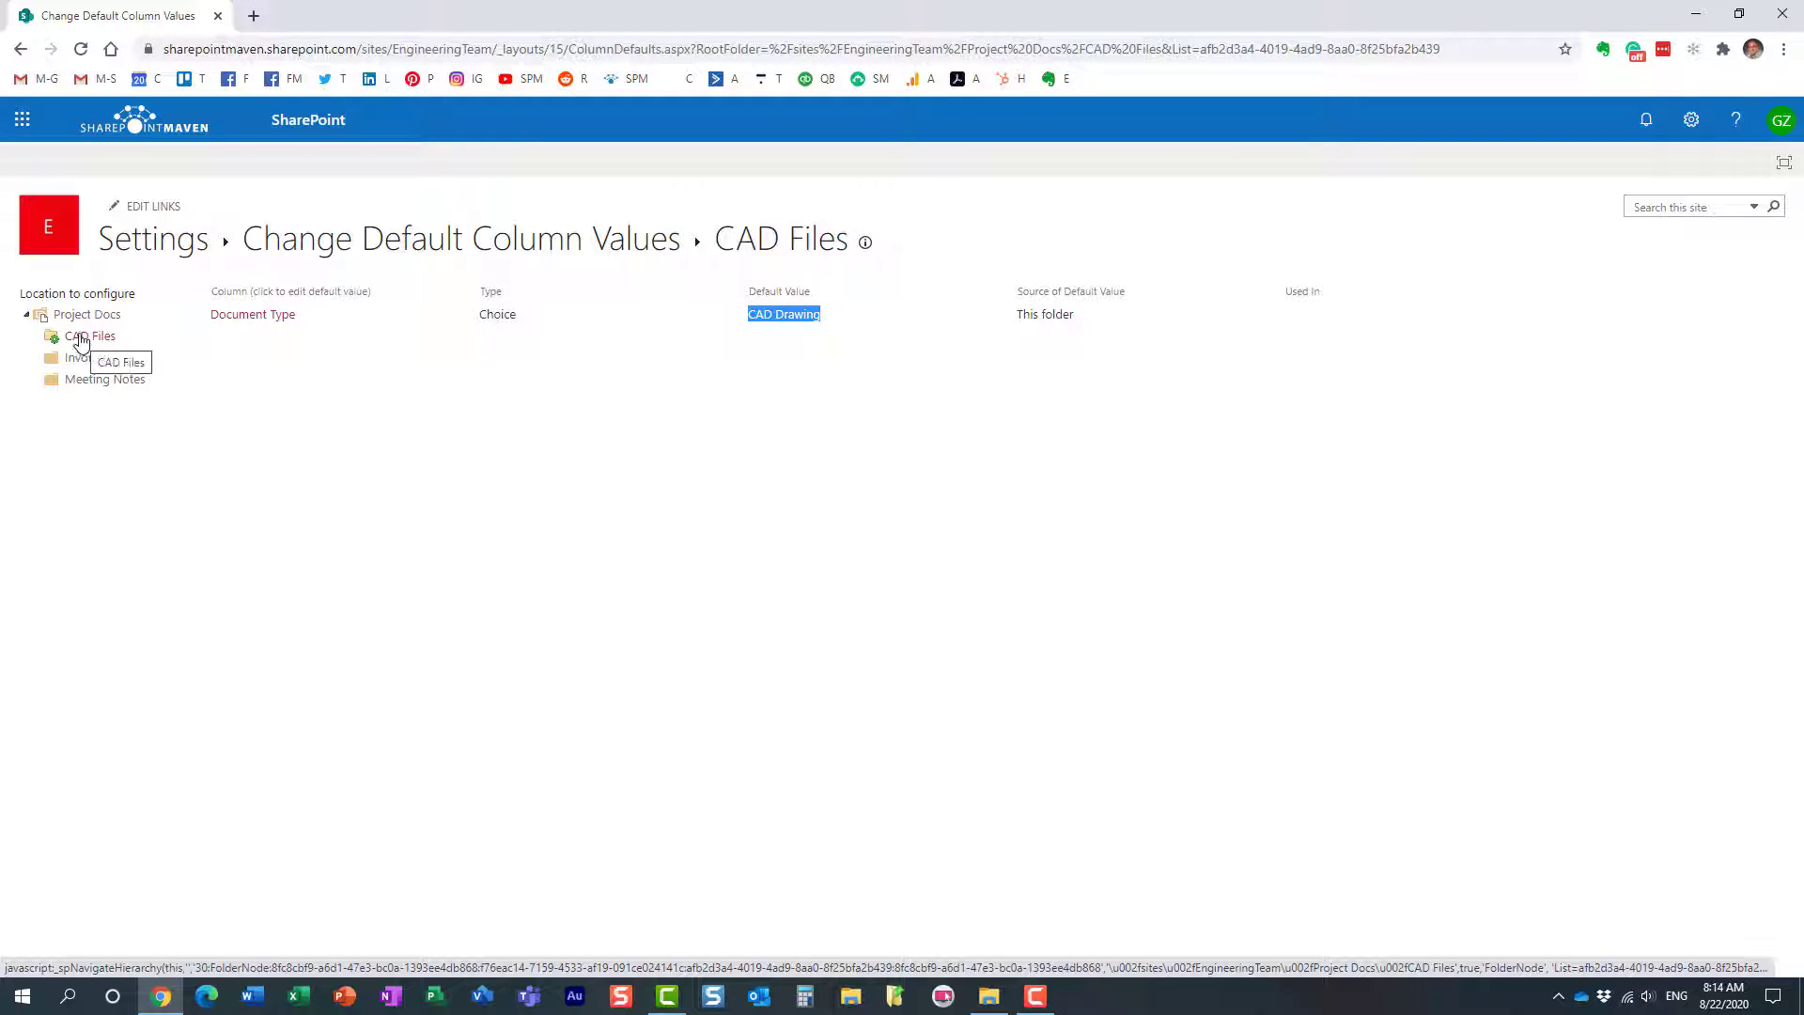
Set the Invoices folder's Document Type default to Invoice, correcting the rejected 'Invoice2' entry.
click(82, 366)
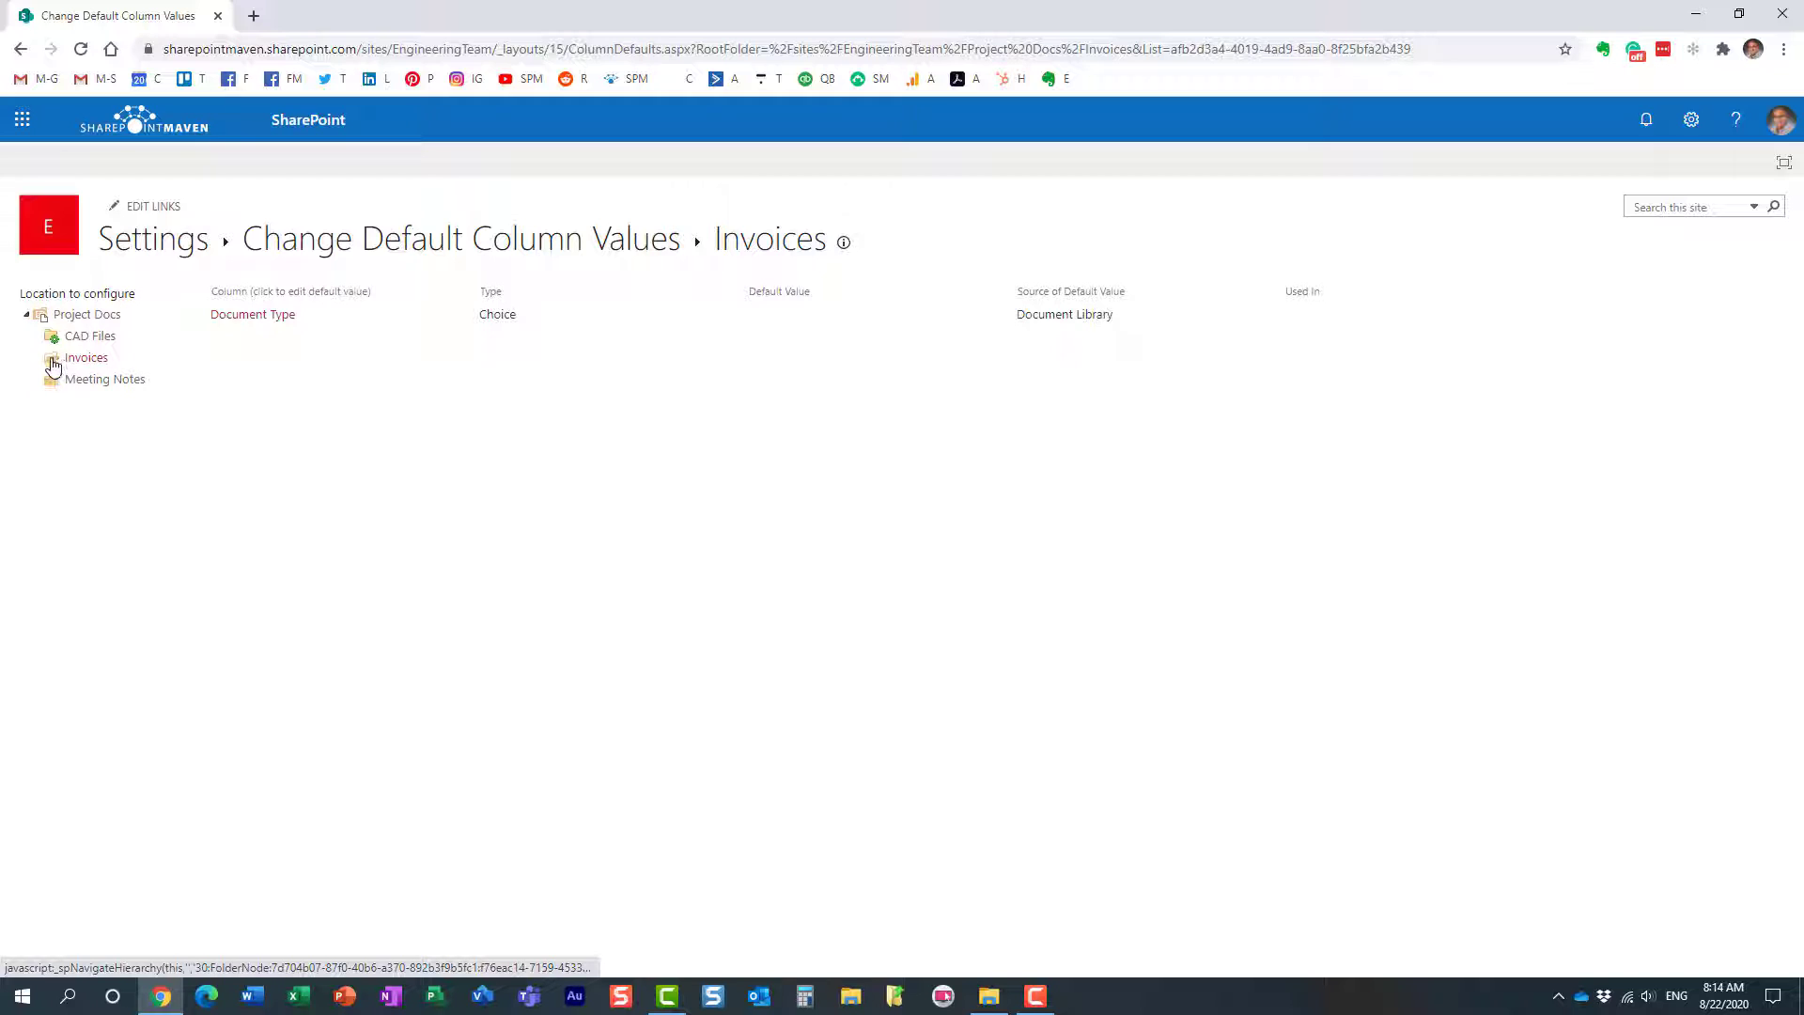
click(257, 324)
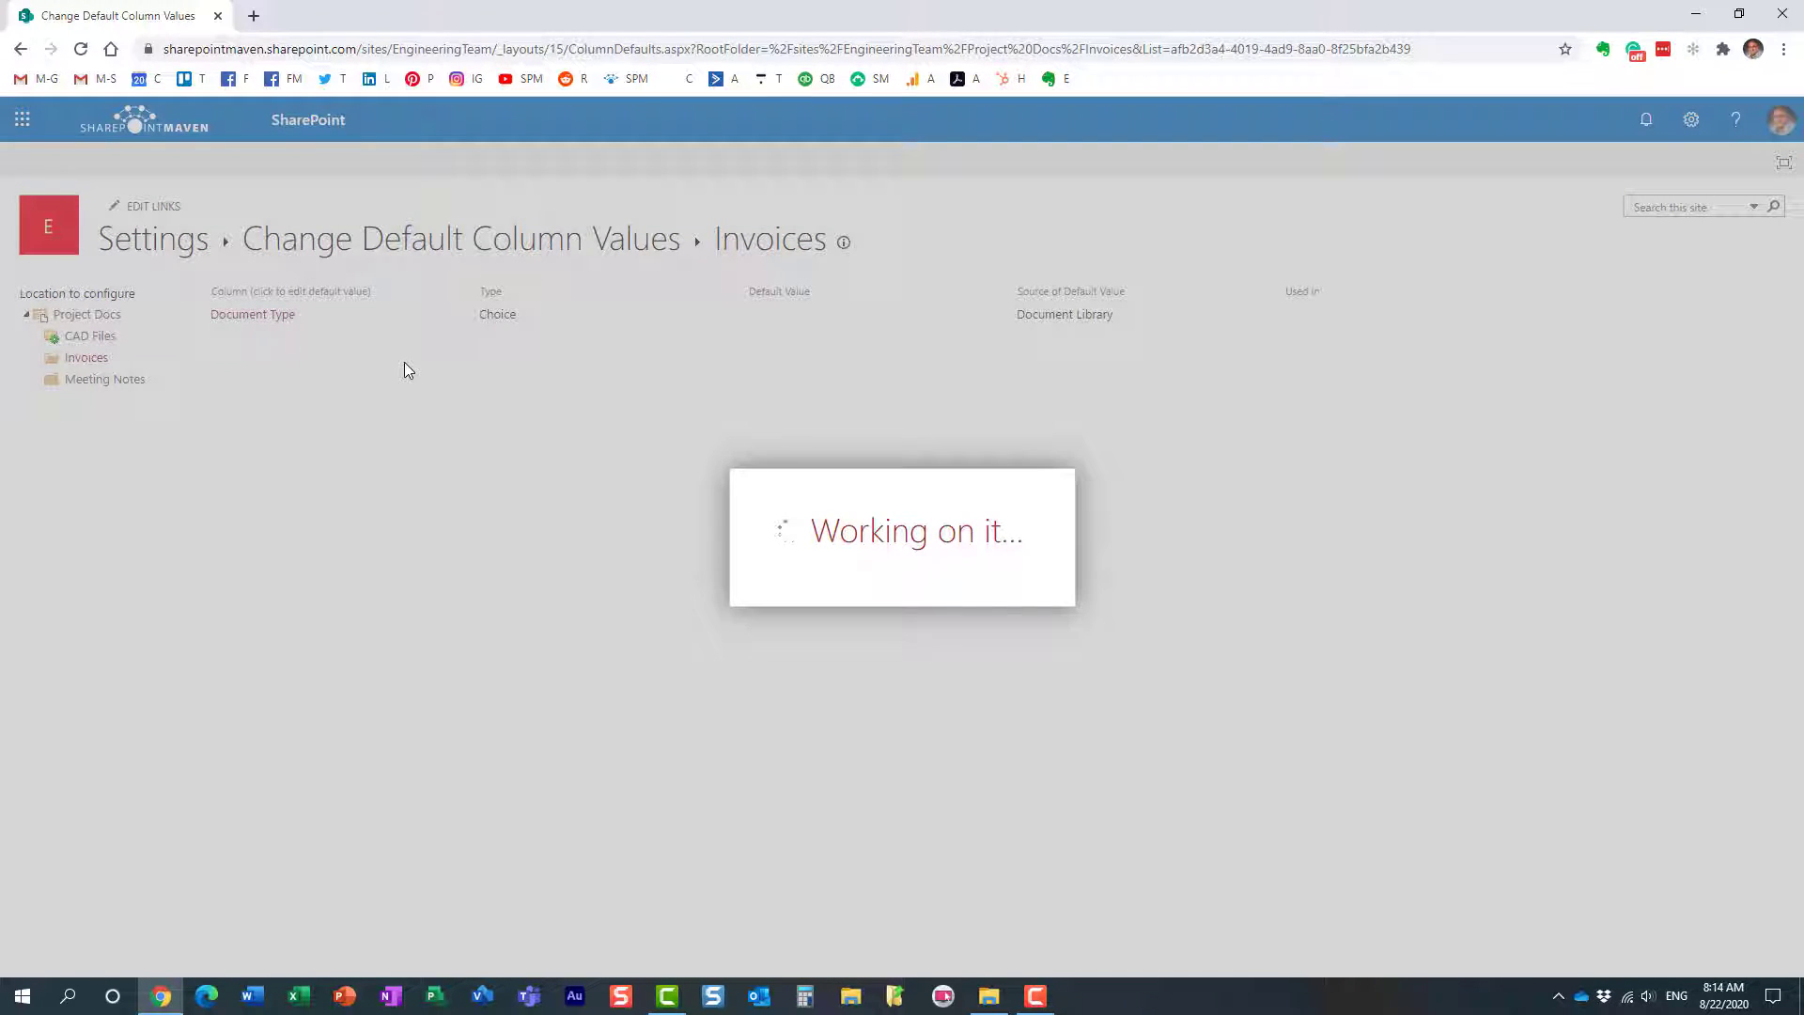
click(909, 513)
click(974, 562)
text(Invoice)
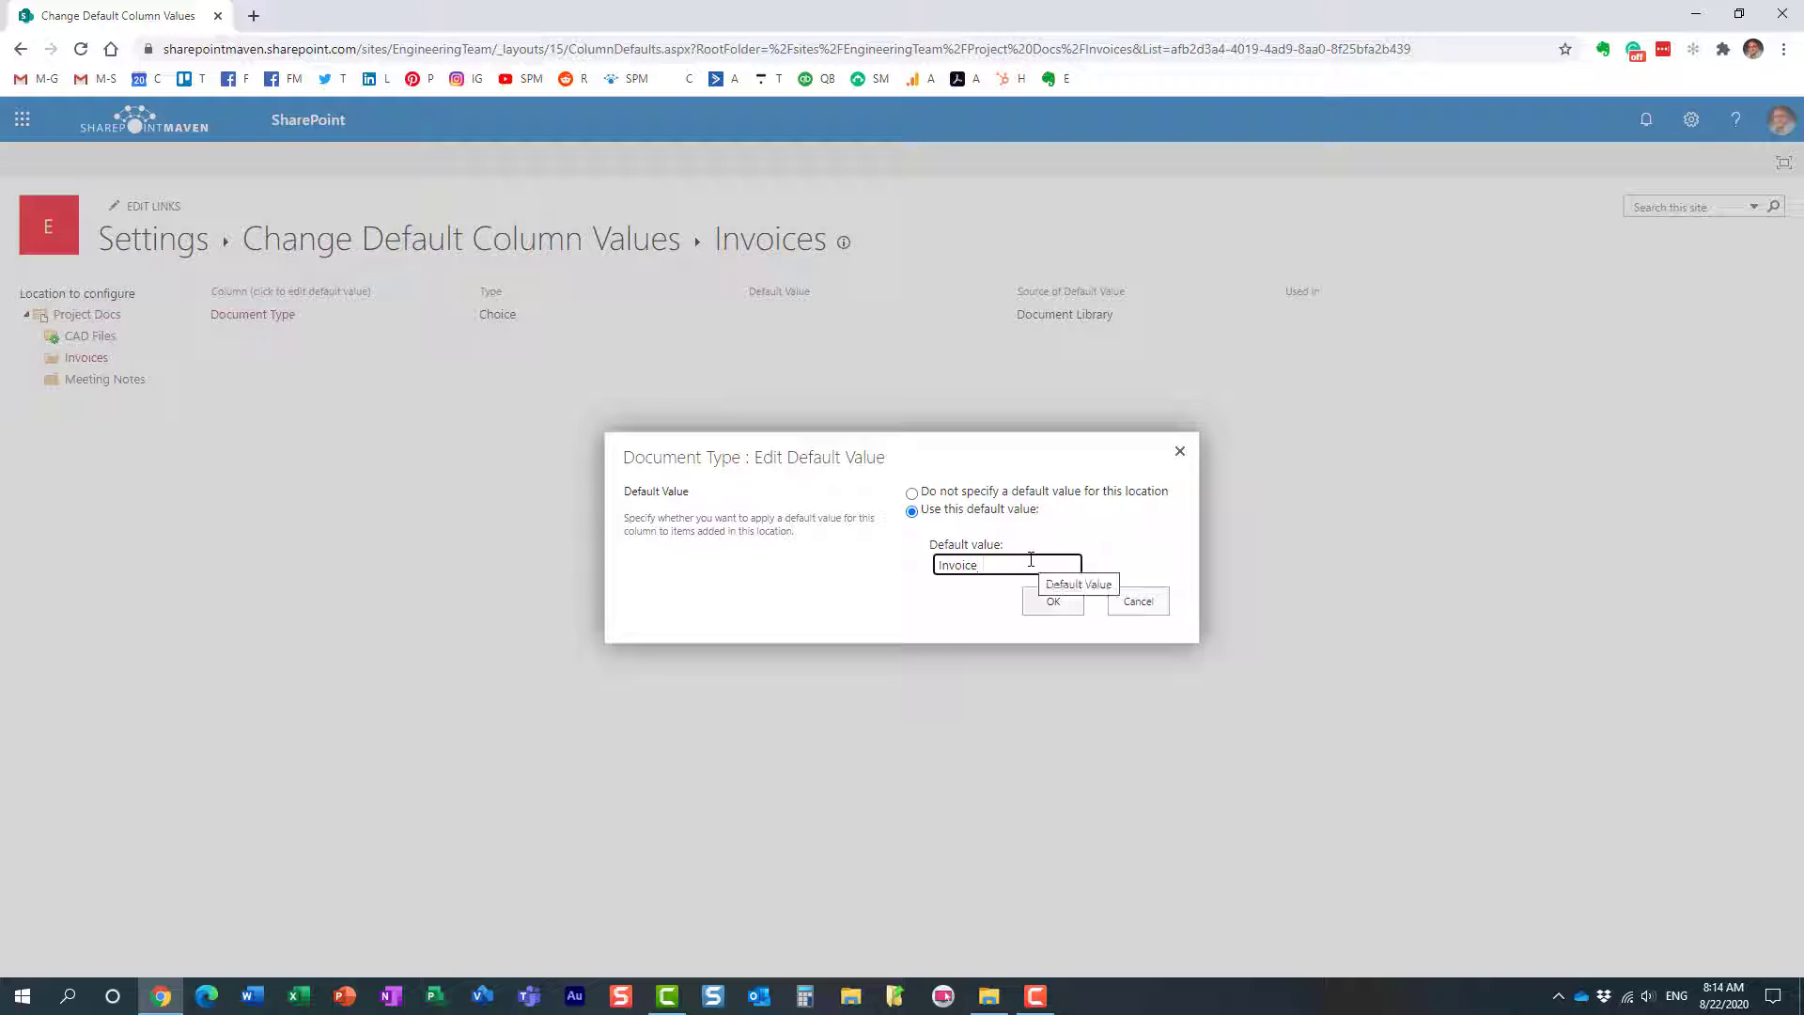
text(2)
click(1029, 602)
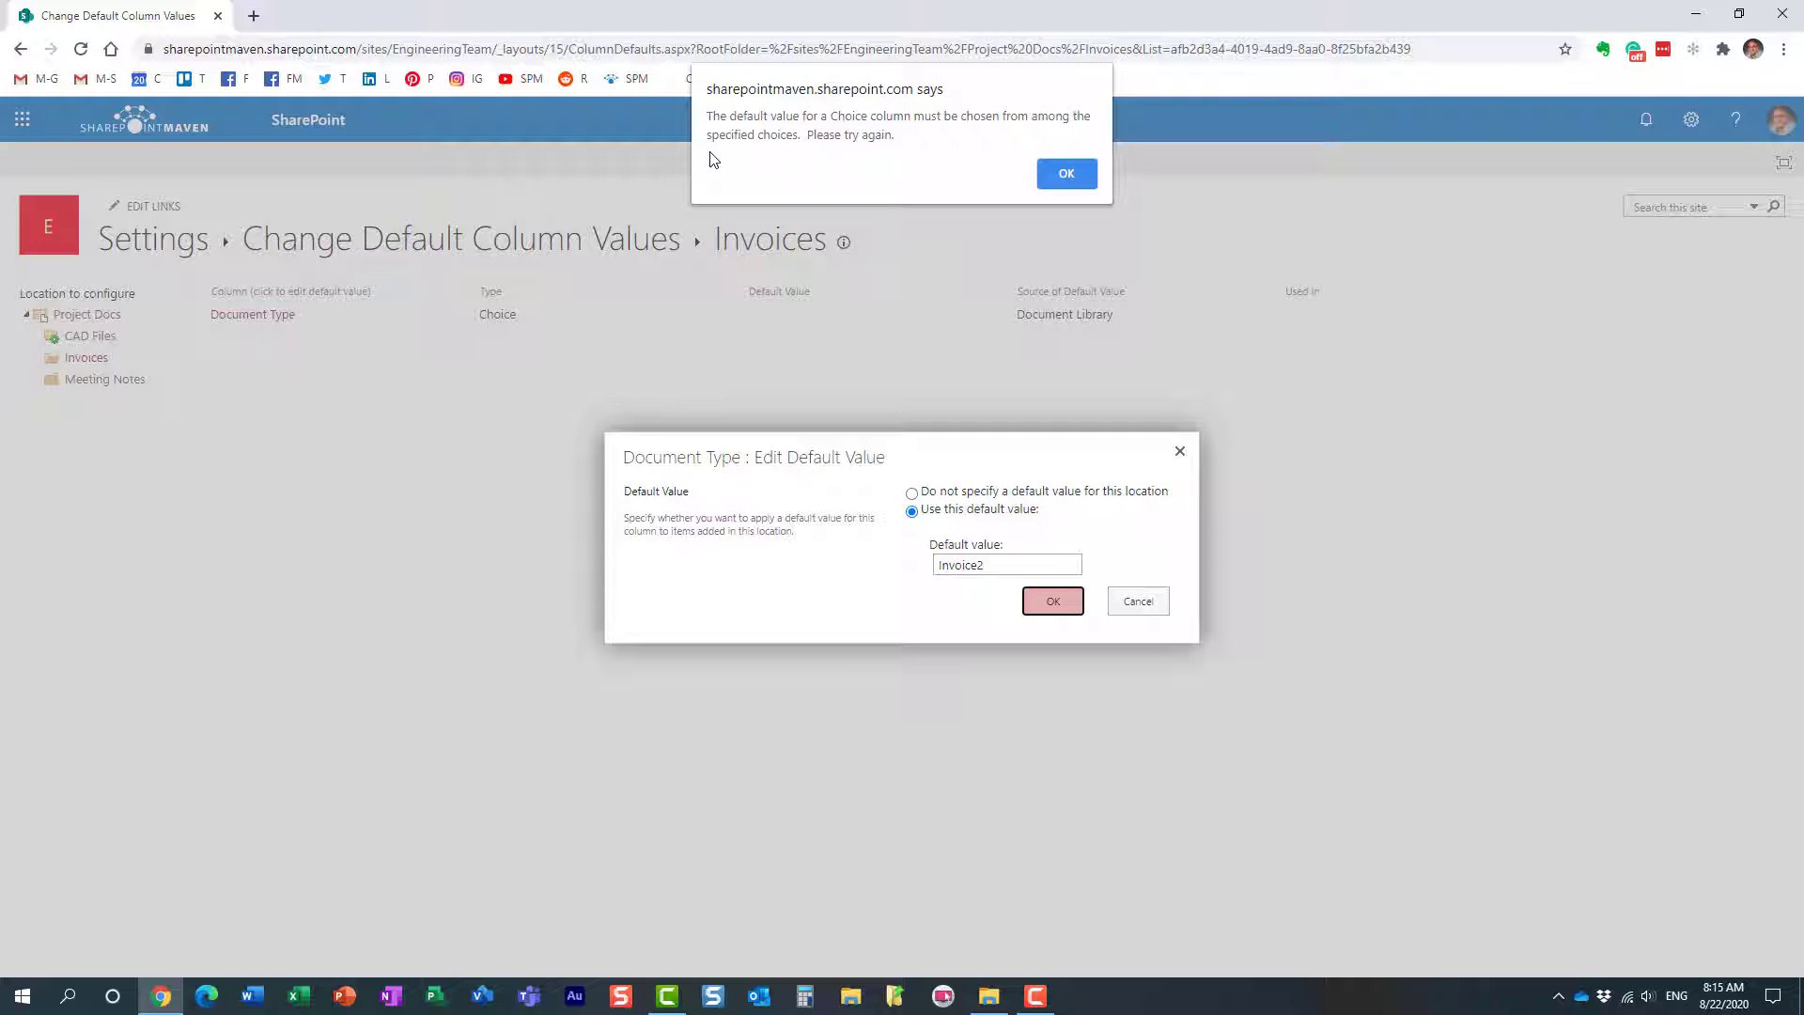
click(1058, 177)
key(BackSpace)
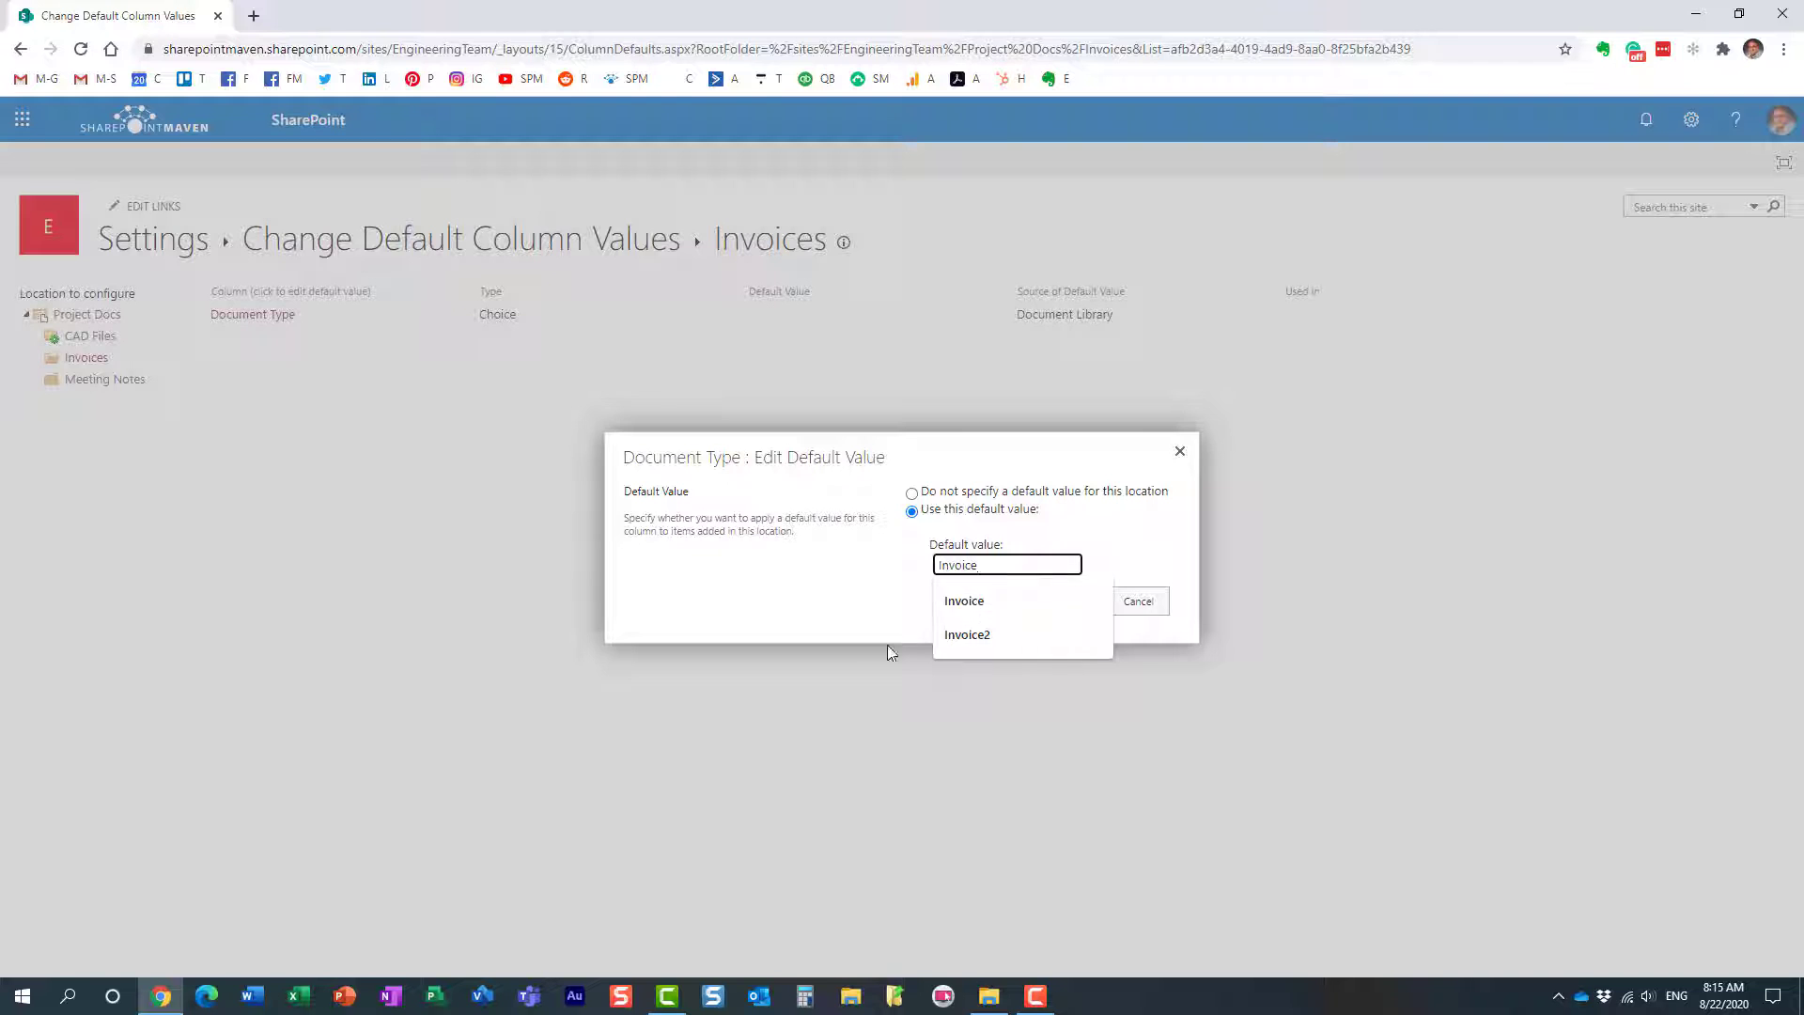
click(849, 629)
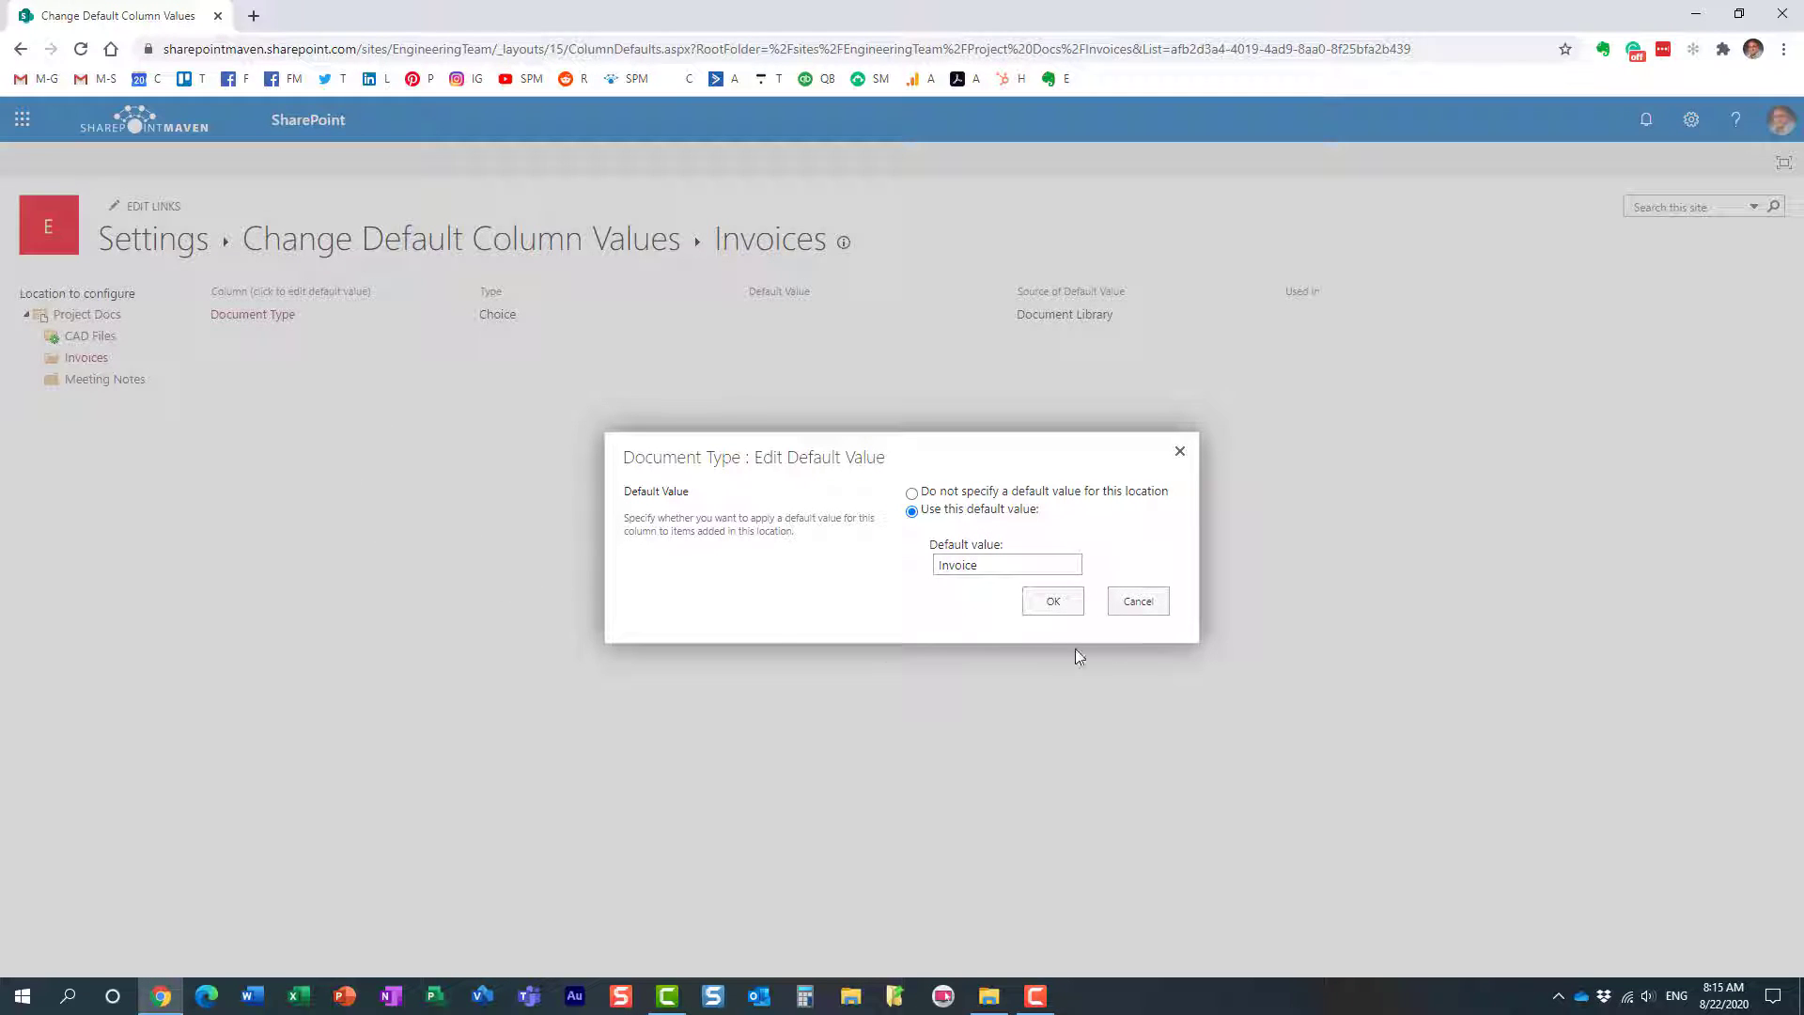
click(1054, 601)
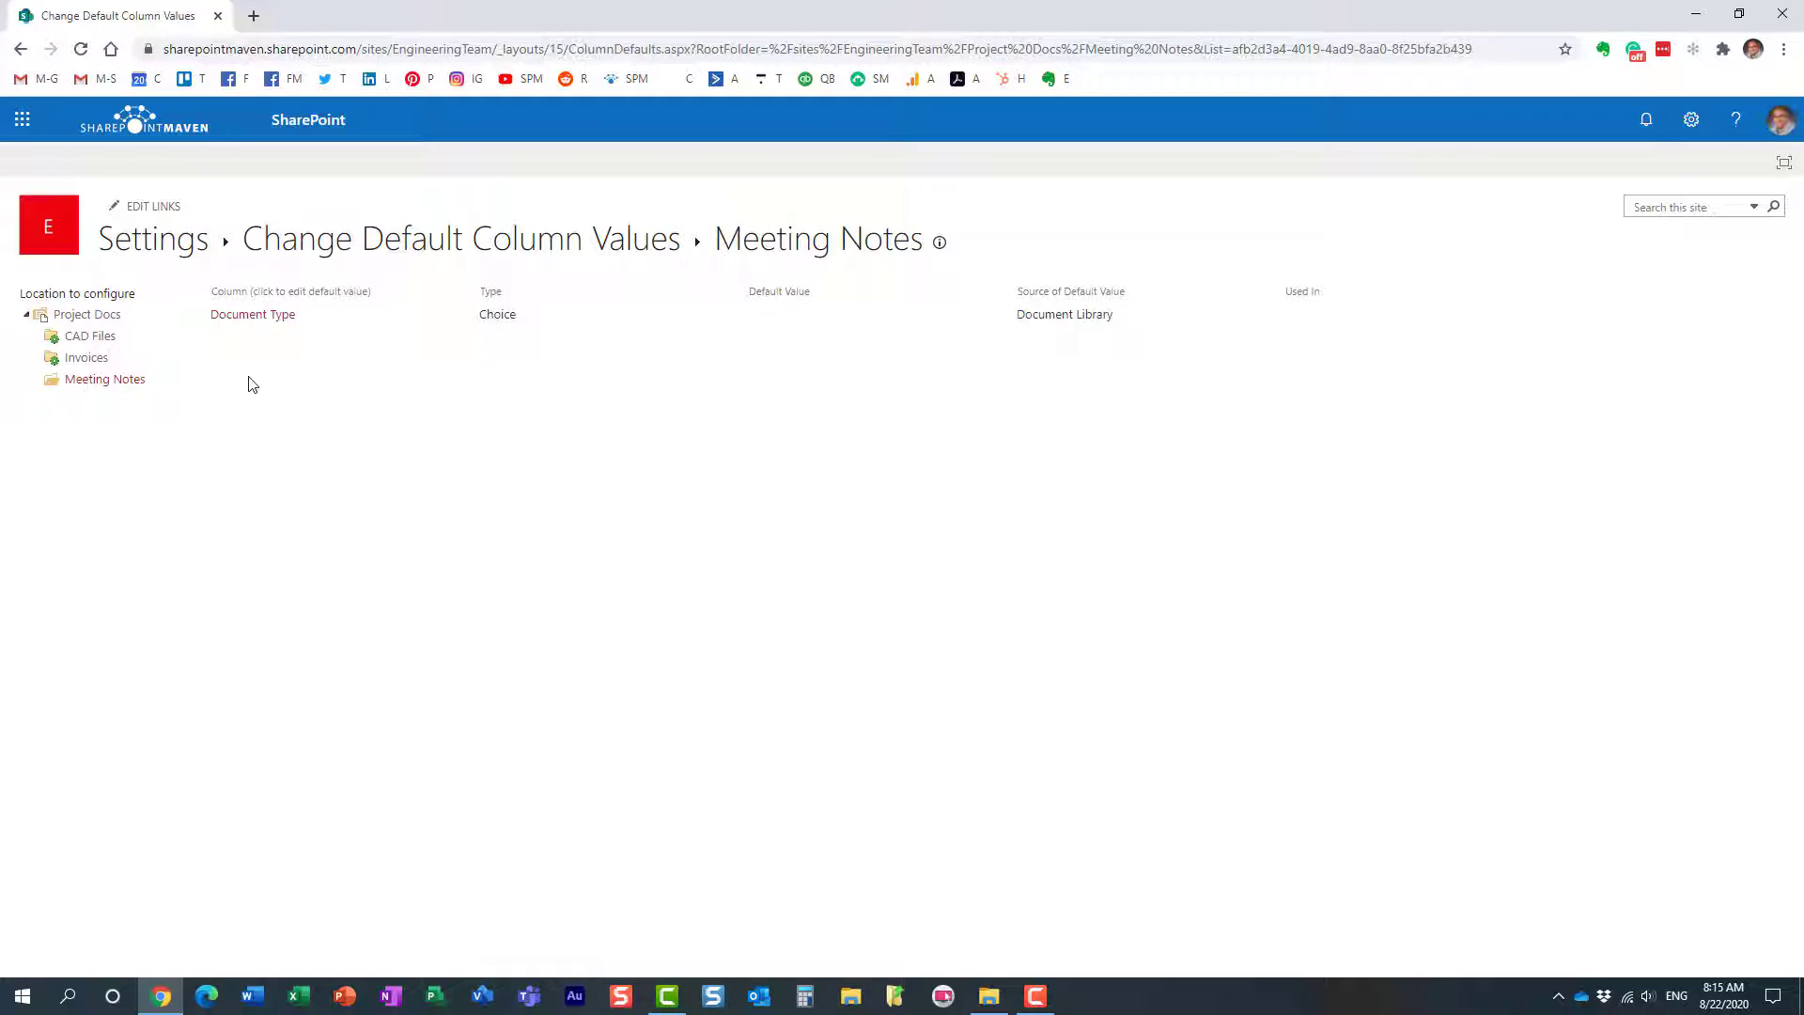
Give the Meeting Notes folder a Document Type default of Meeting Notes, then leave via the Settings breadcrumb.
click(264, 317)
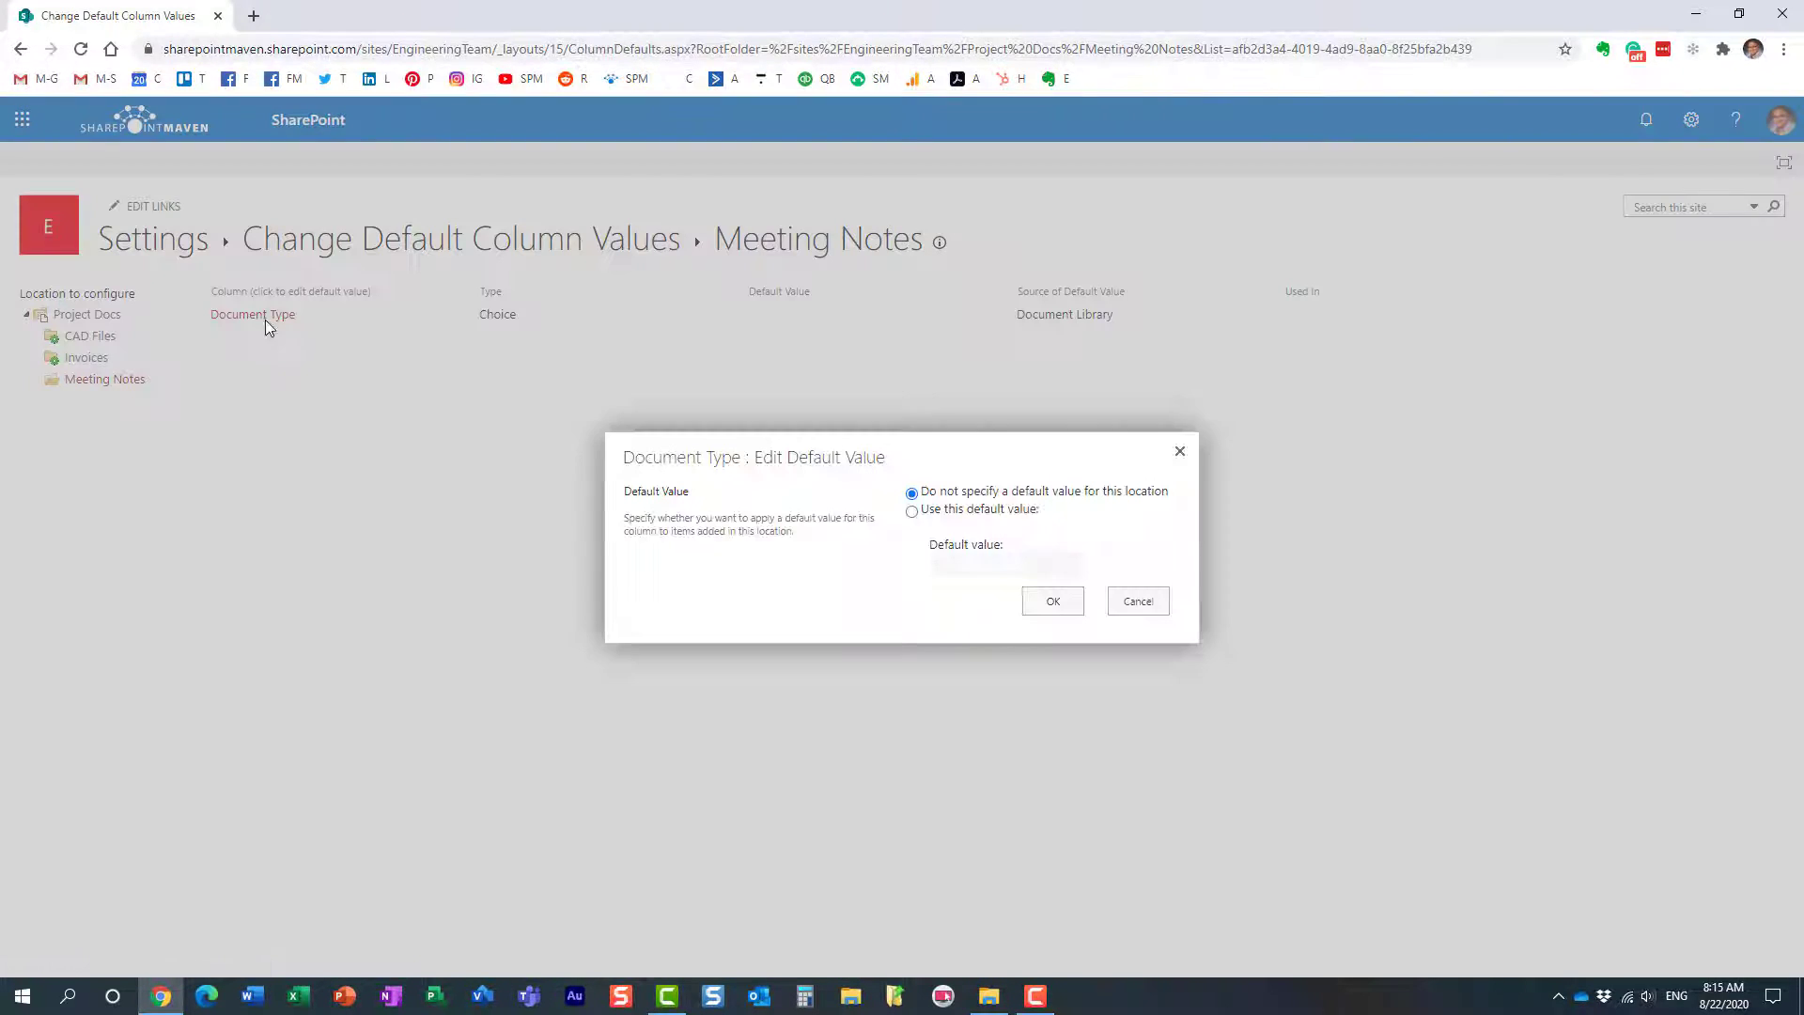
click(911, 511)
click(968, 564)
text(Meeting Notes)
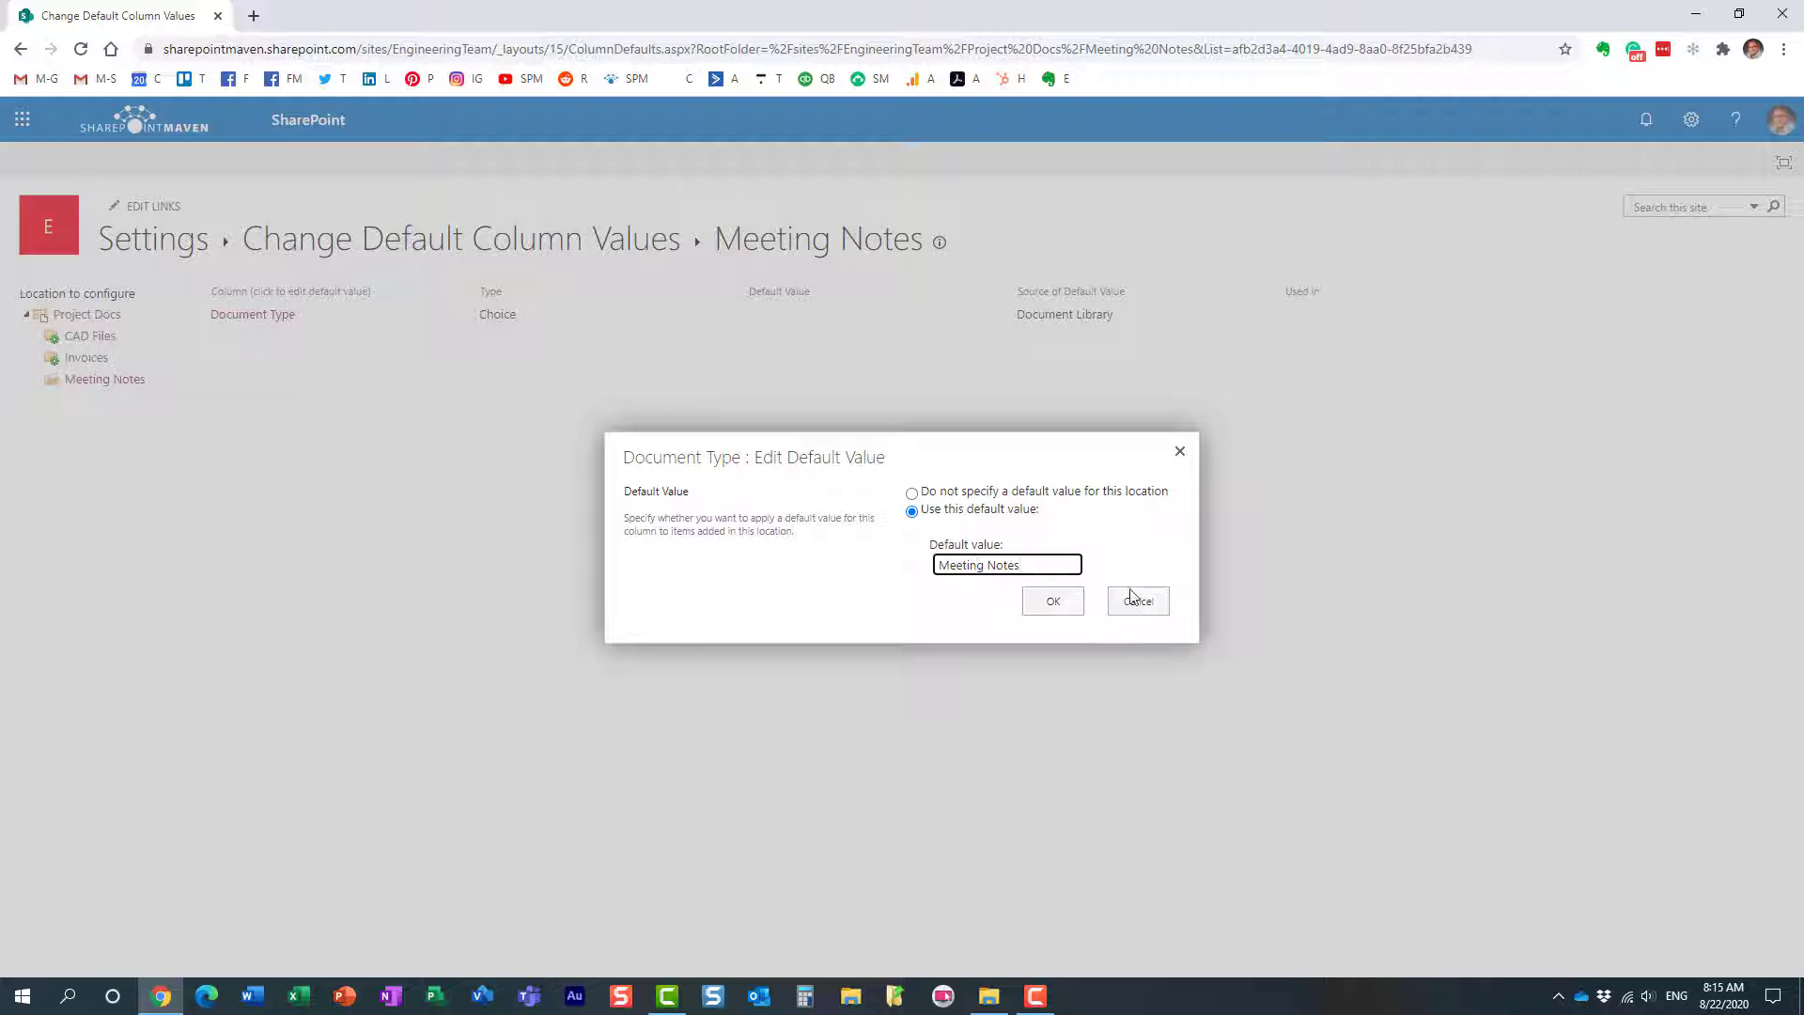
click(1057, 606)
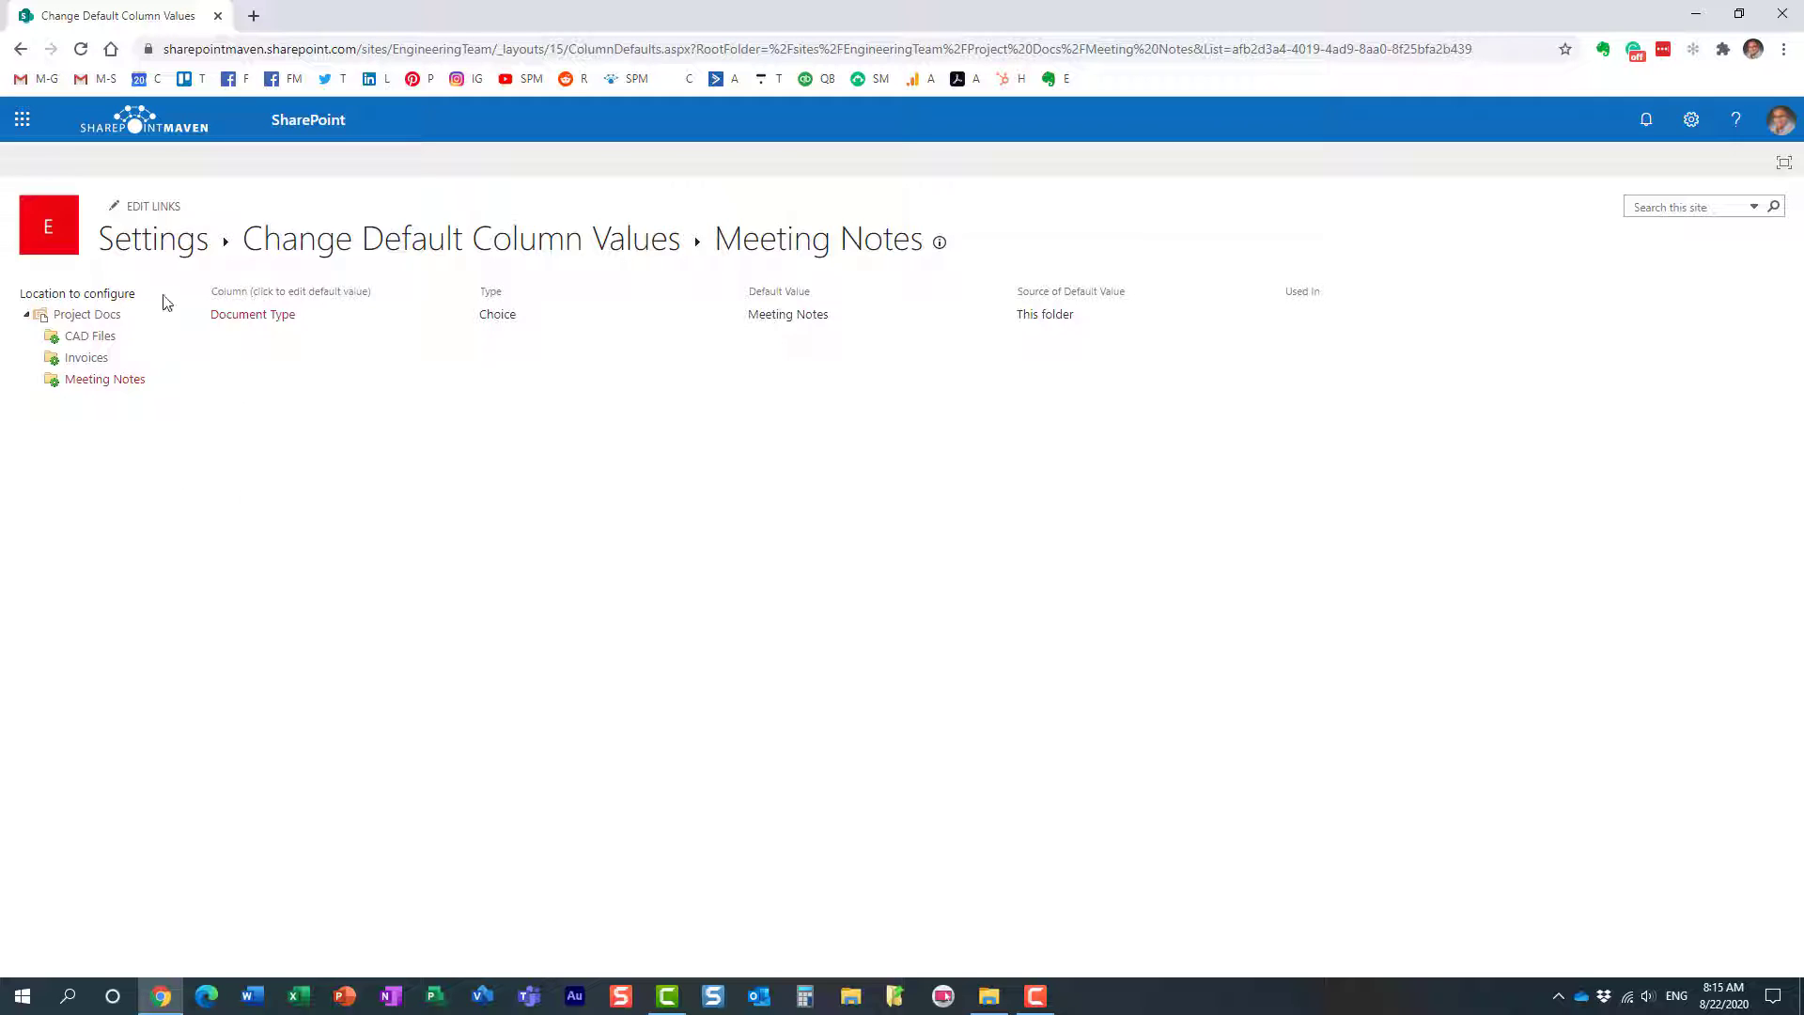
click(146, 246)
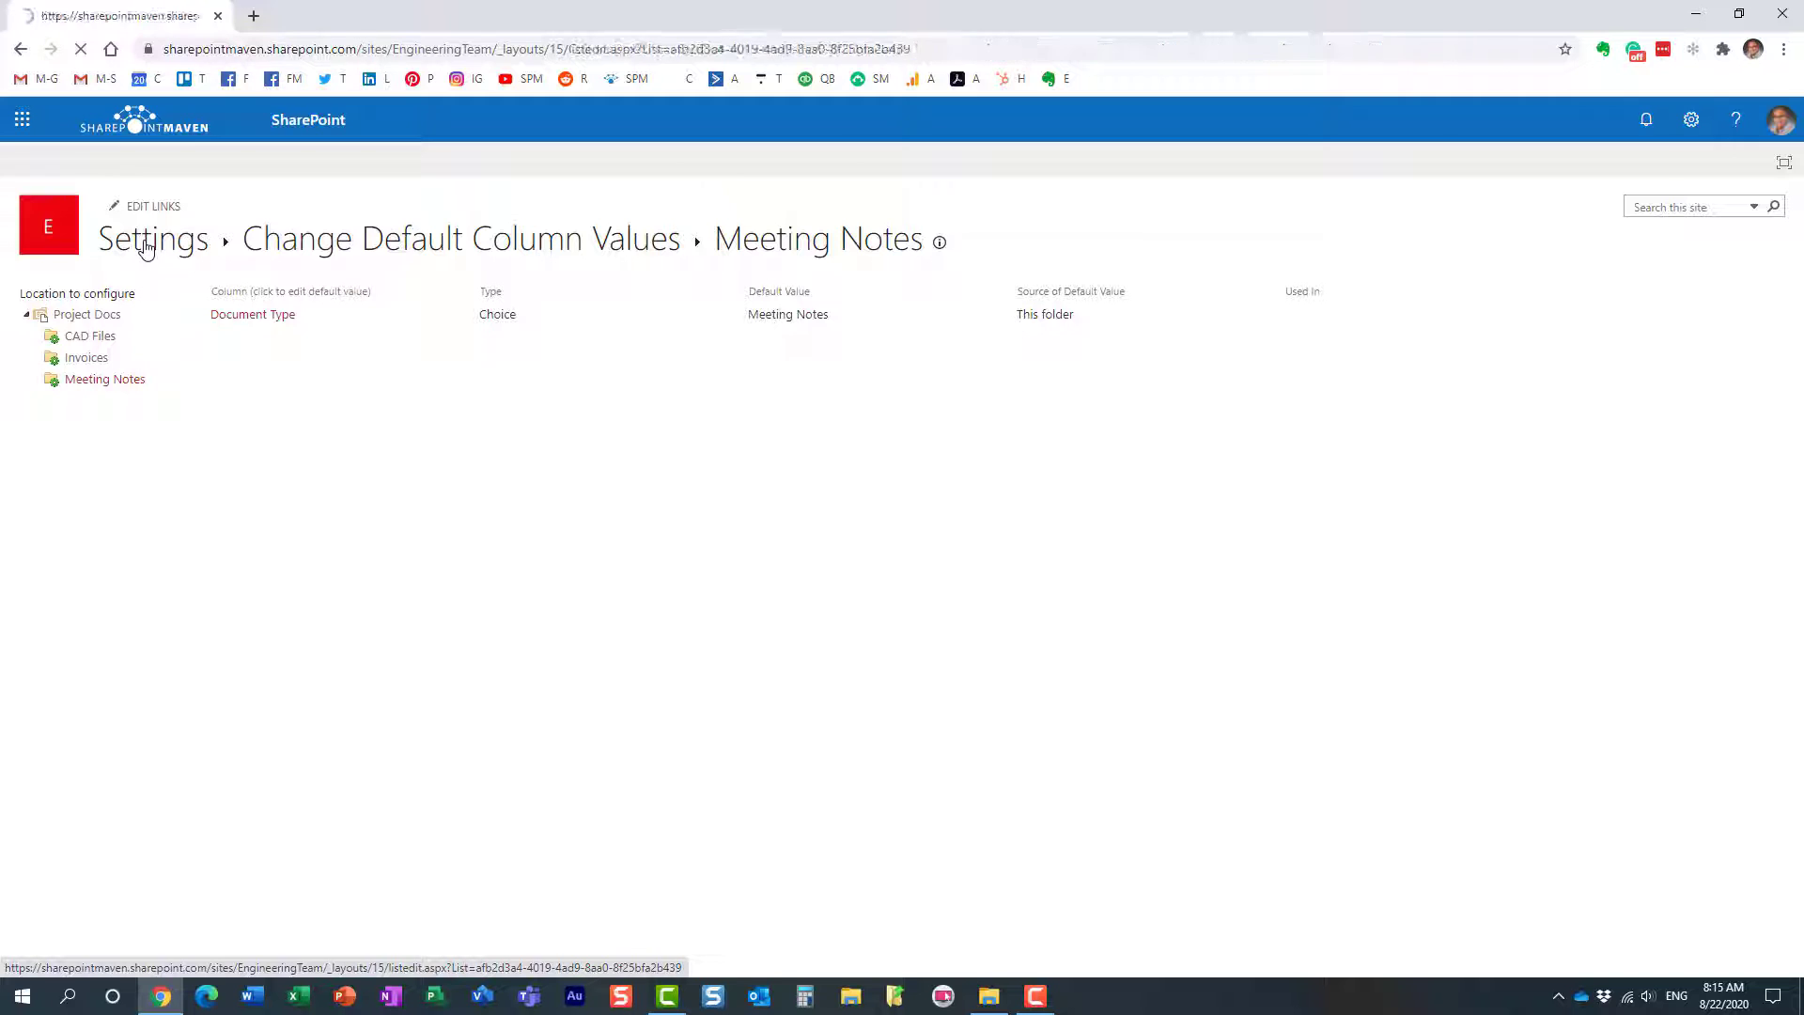
Upload Test Doc 1–3 from the local folder into CAD Files.
click(195, 247)
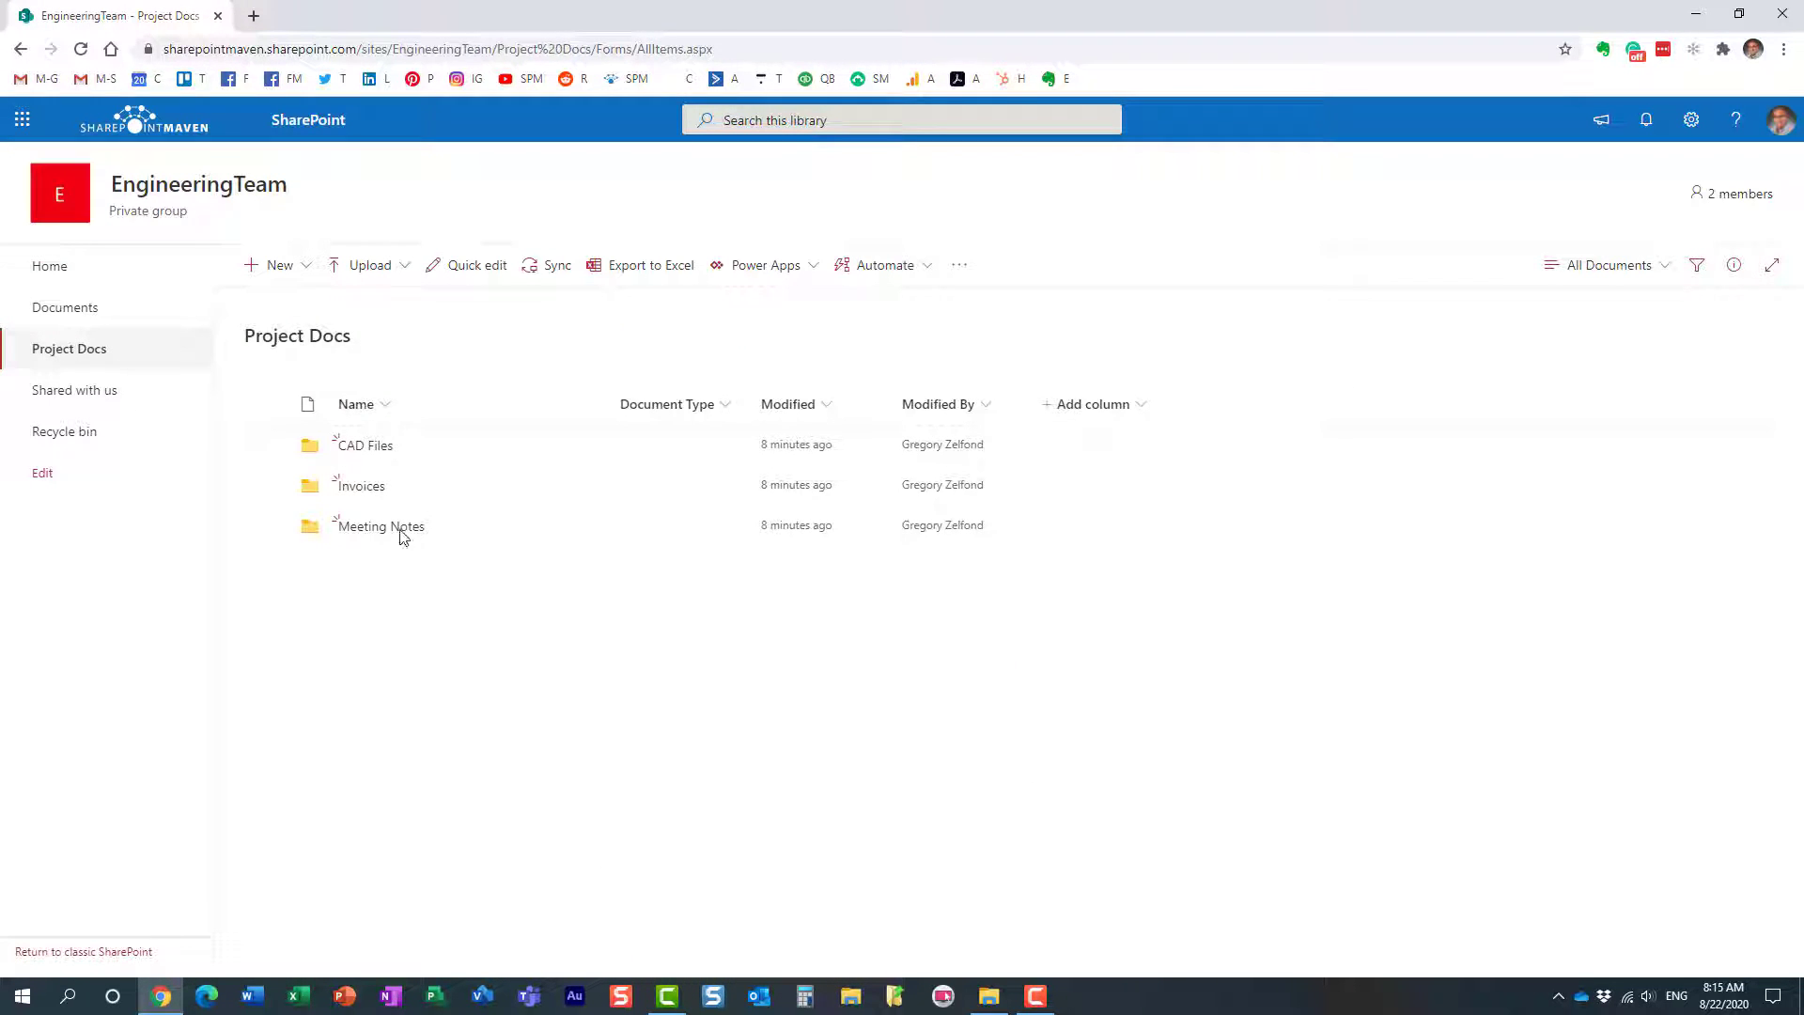
click(366, 449)
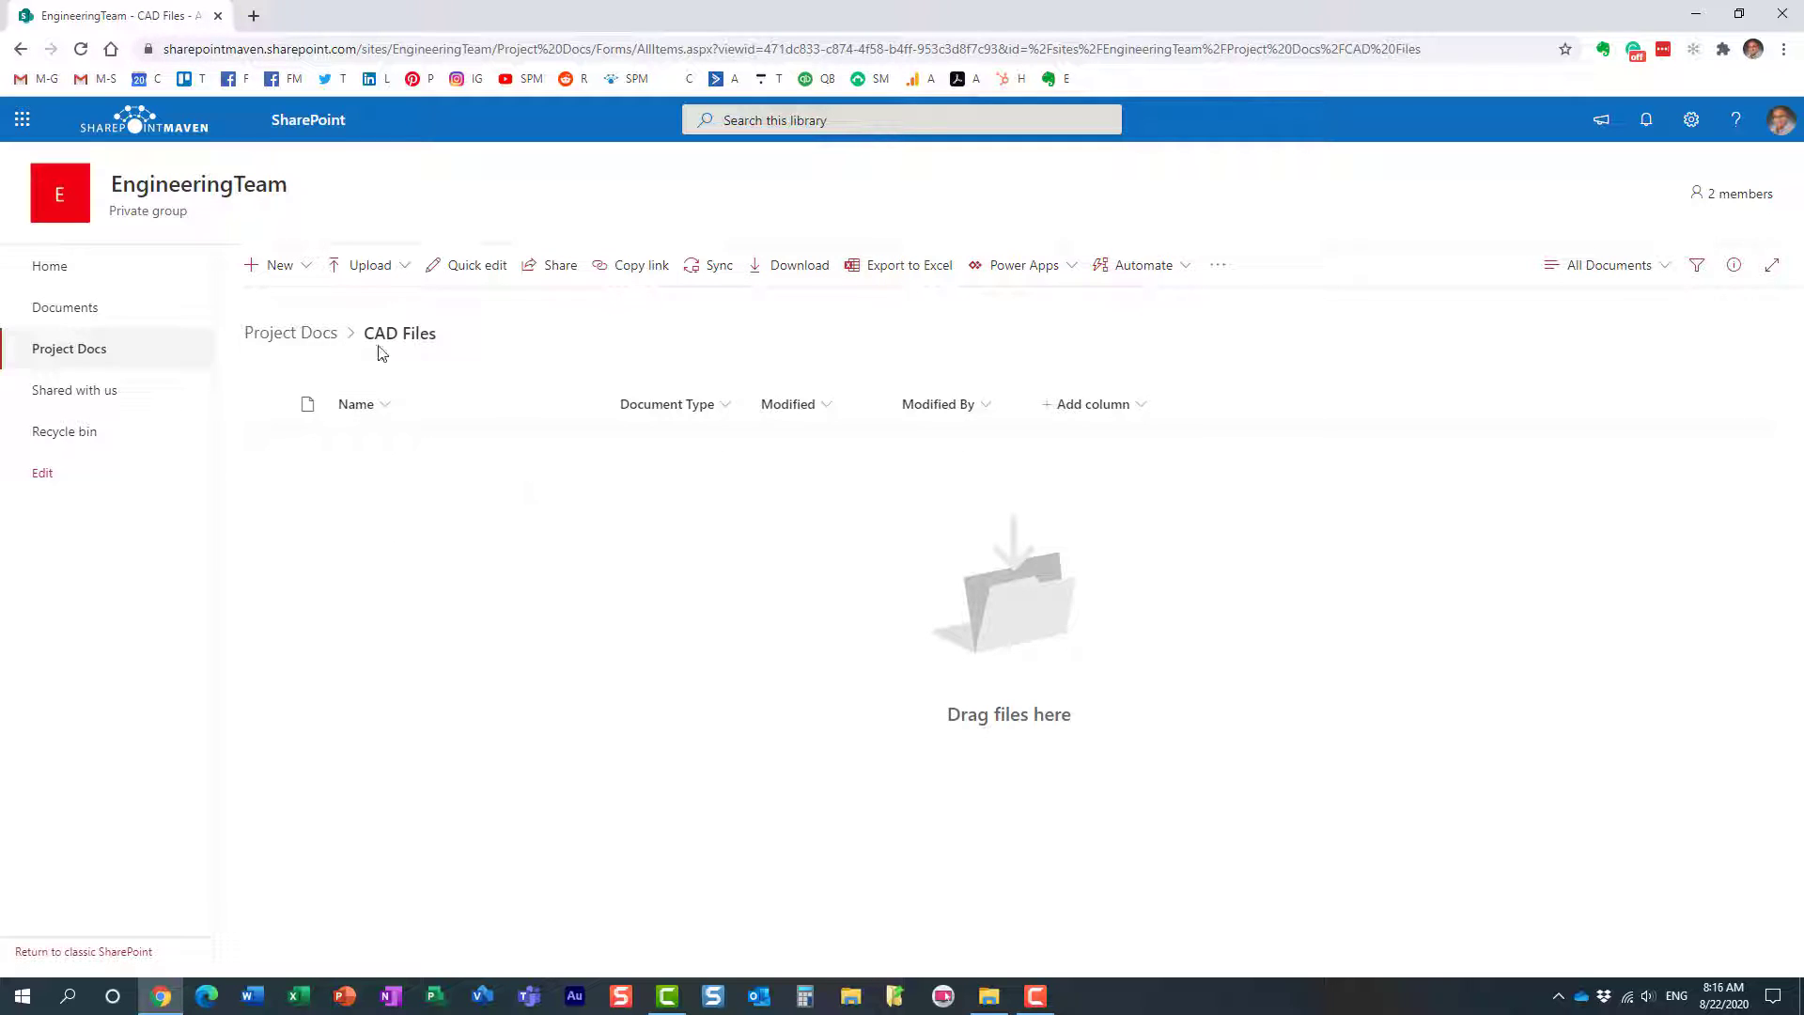
click(998, 988)
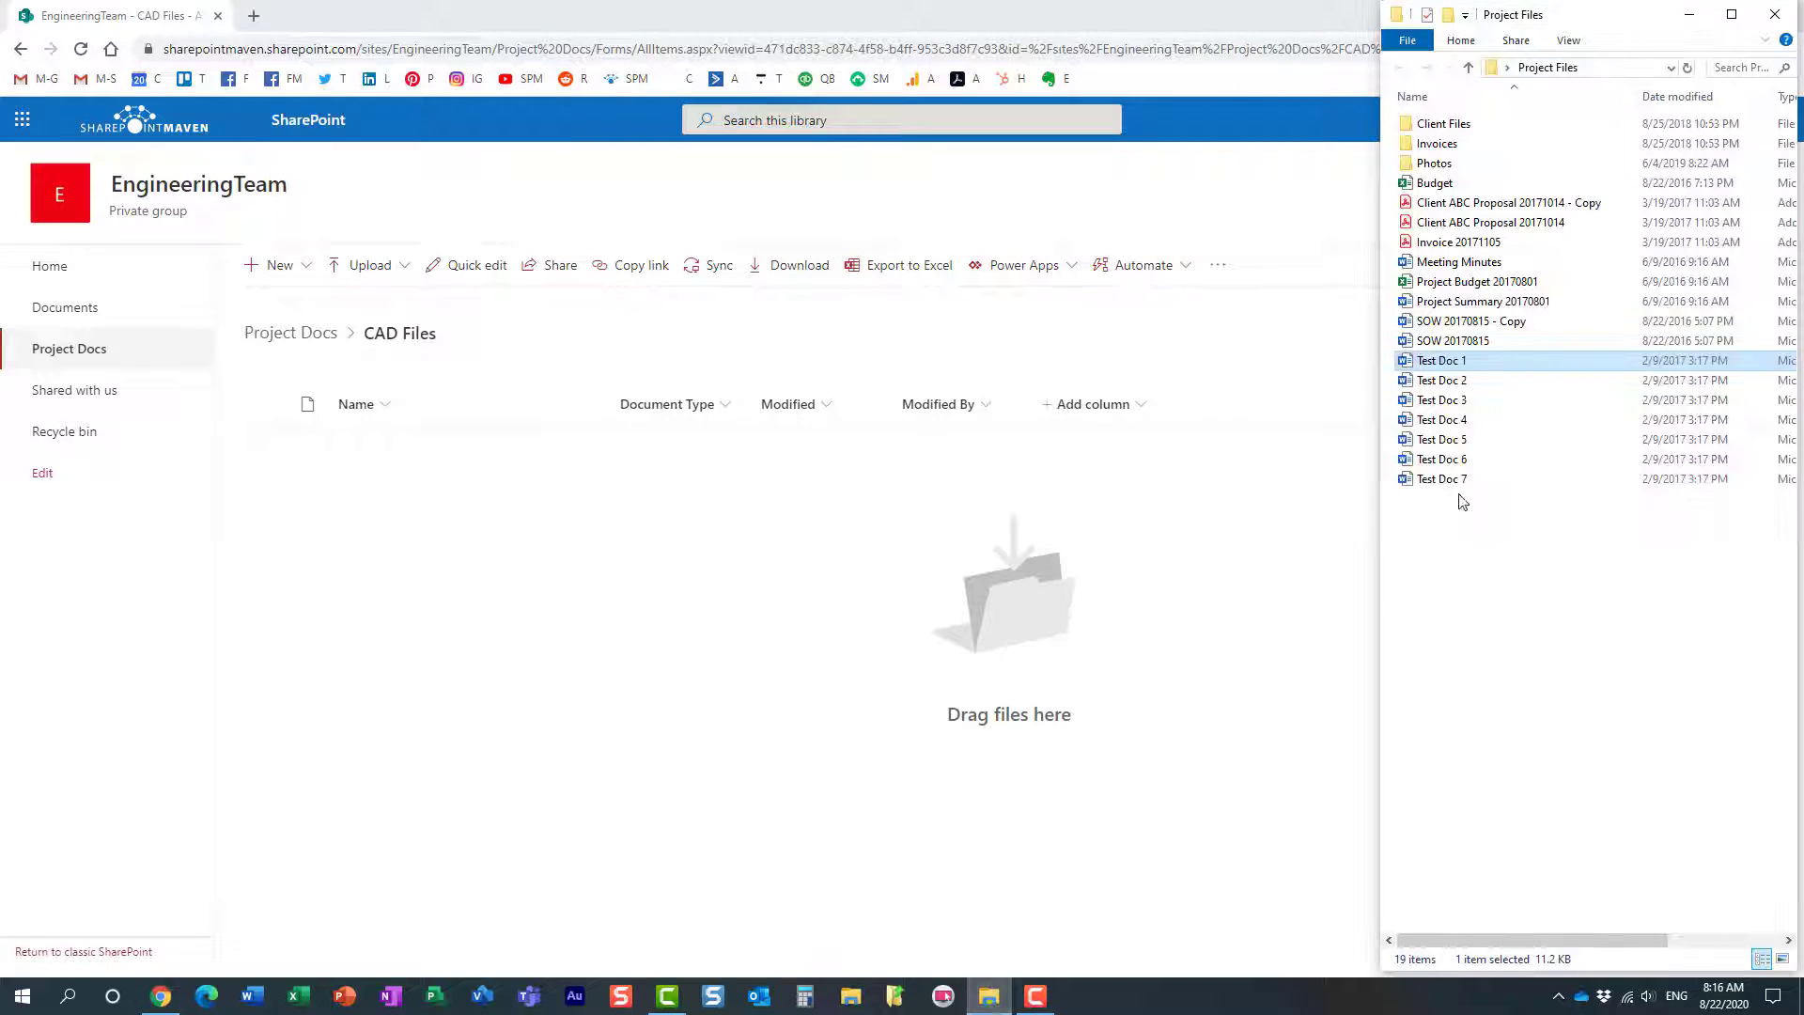
shift+click(1463, 405)
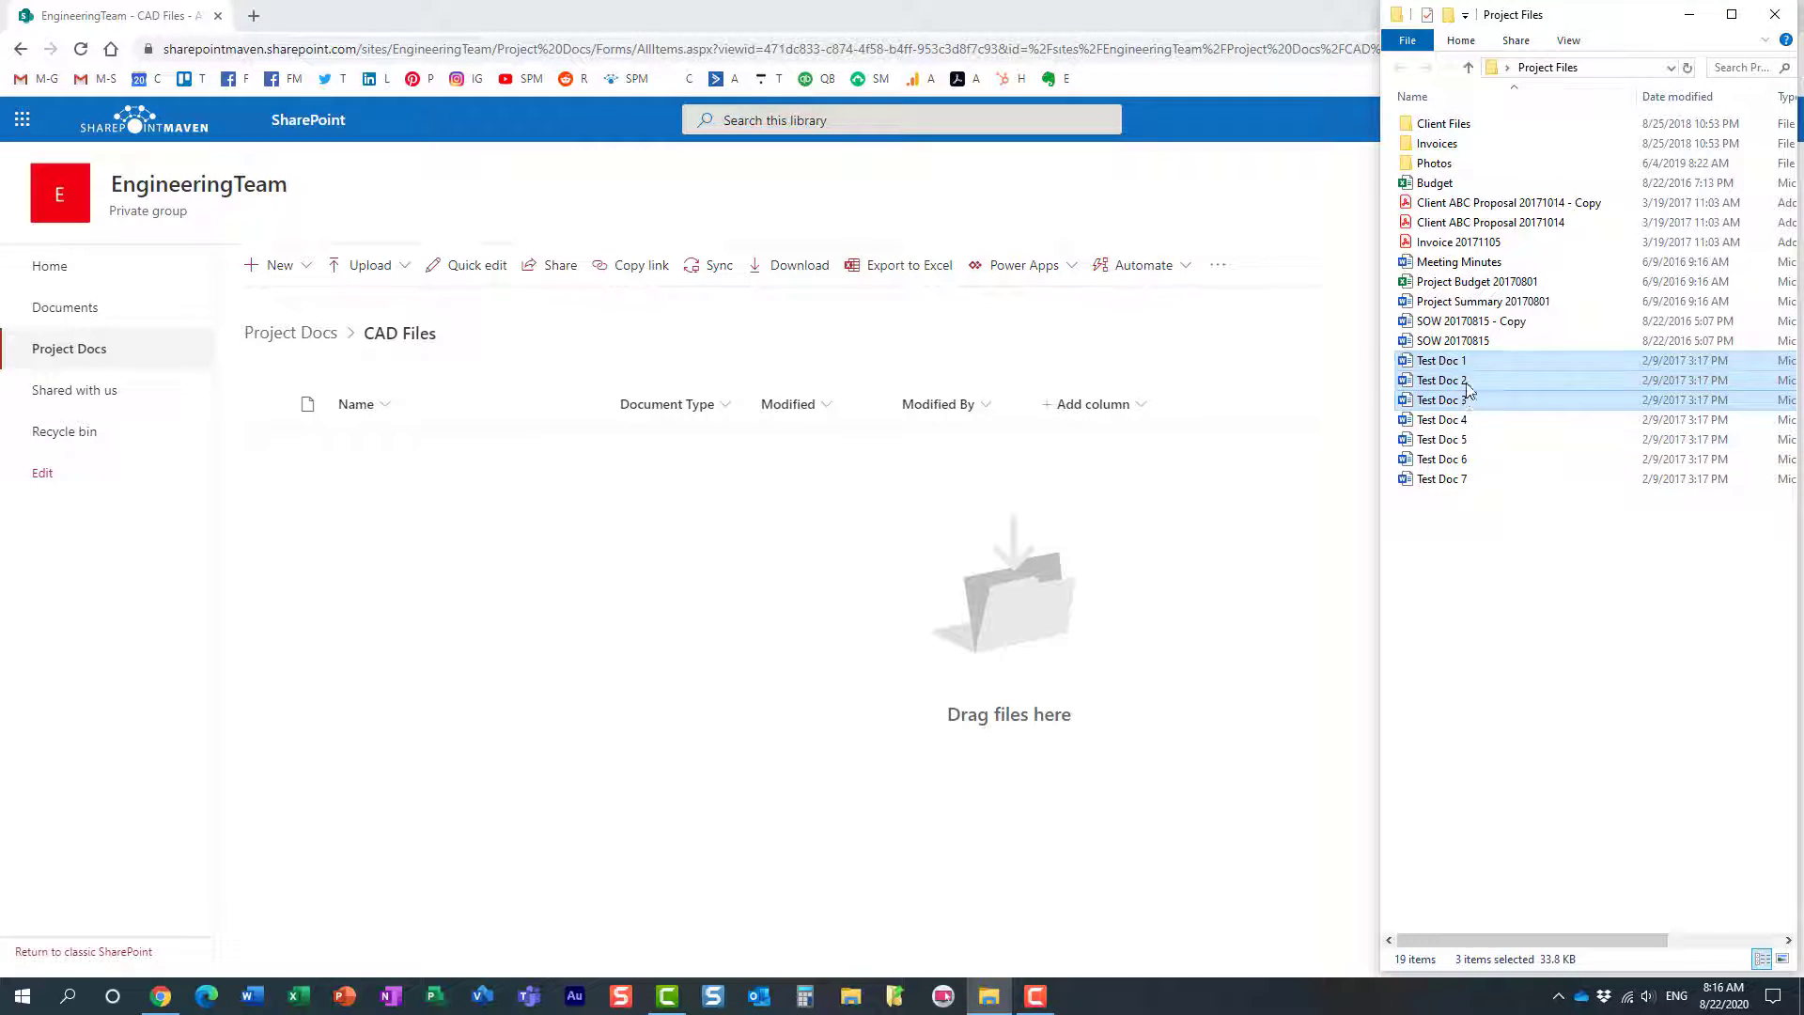
drag(1463, 405, 445, 603)
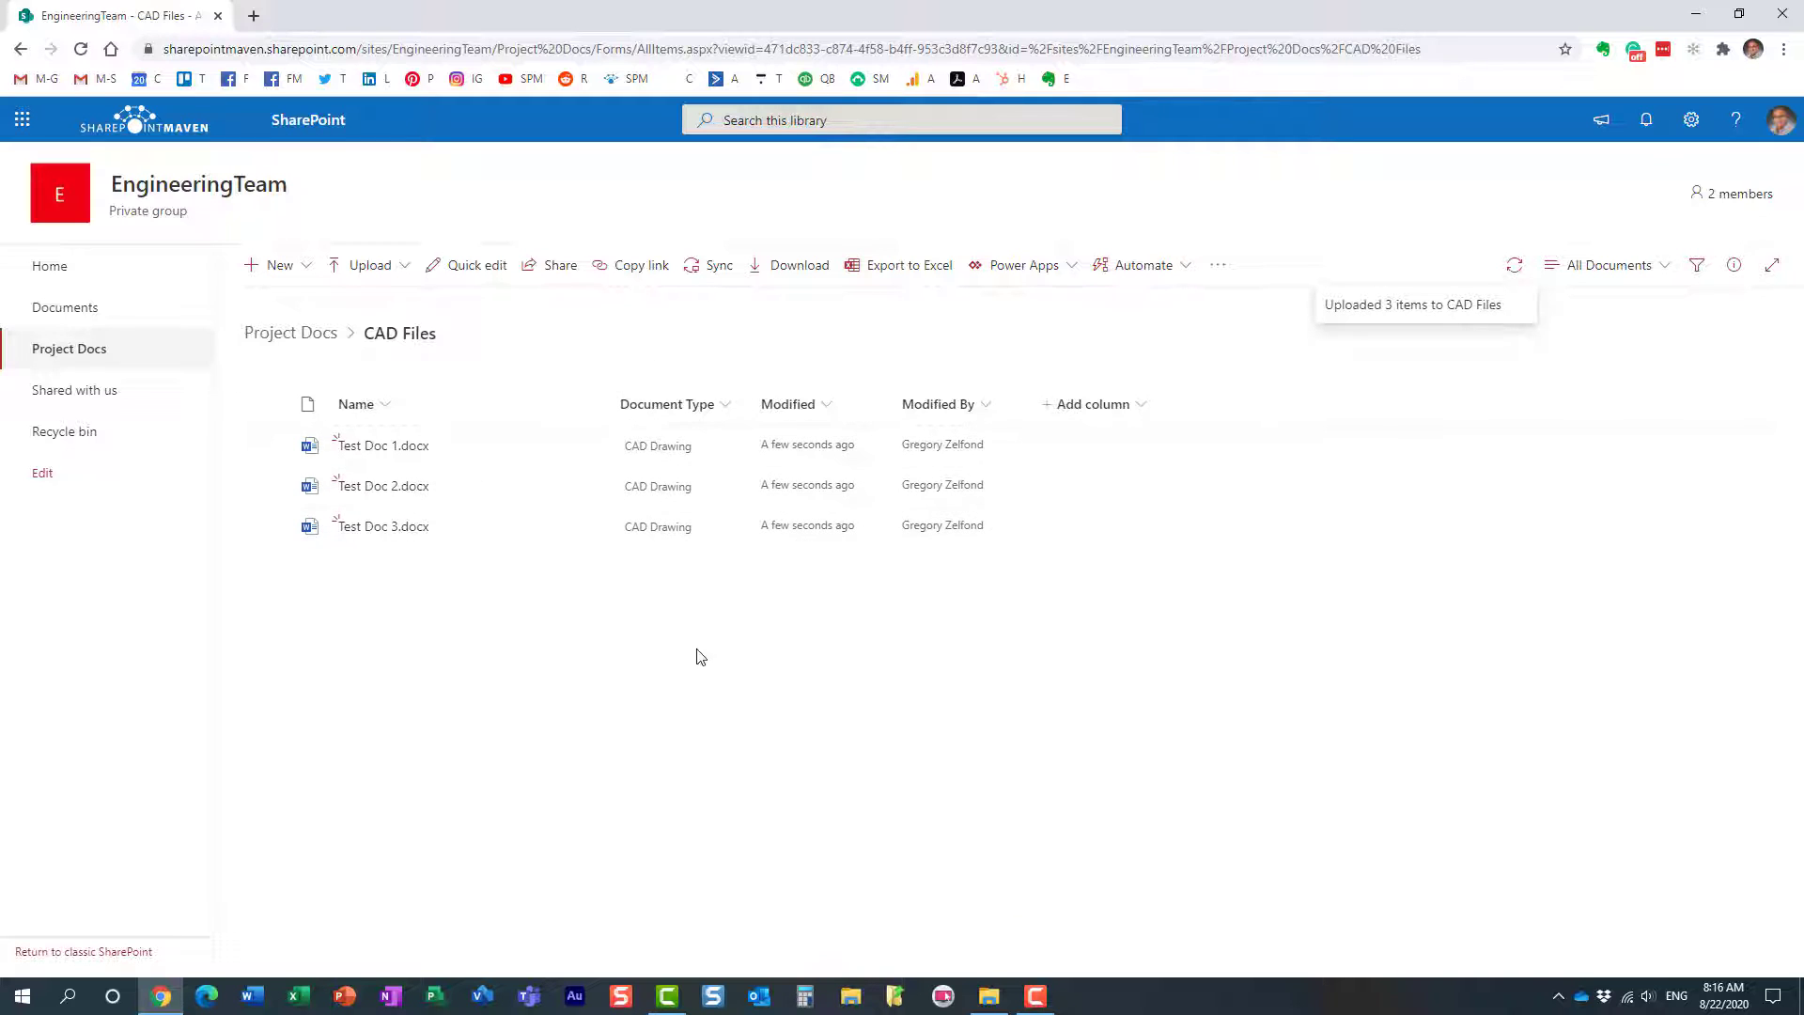
Upload Test Doc 4–7 from the local folder into Invoices.
click(293, 334)
click(363, 487)
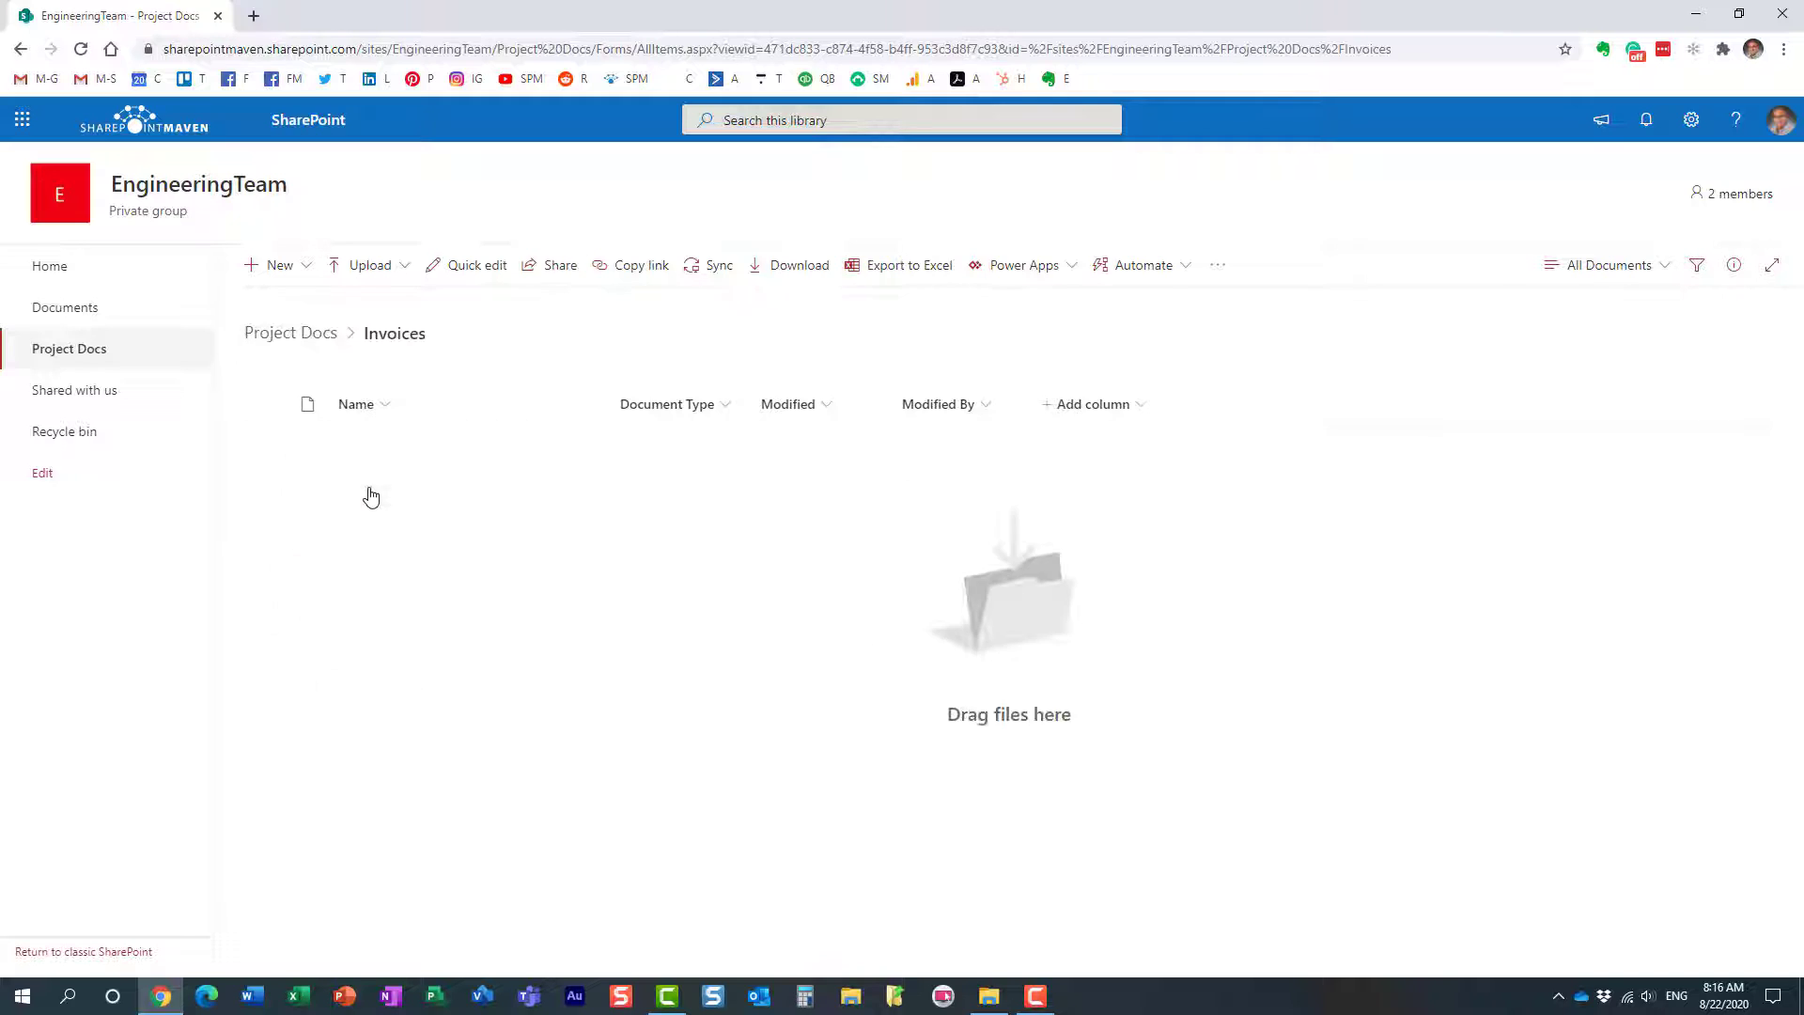
click(989, 998)
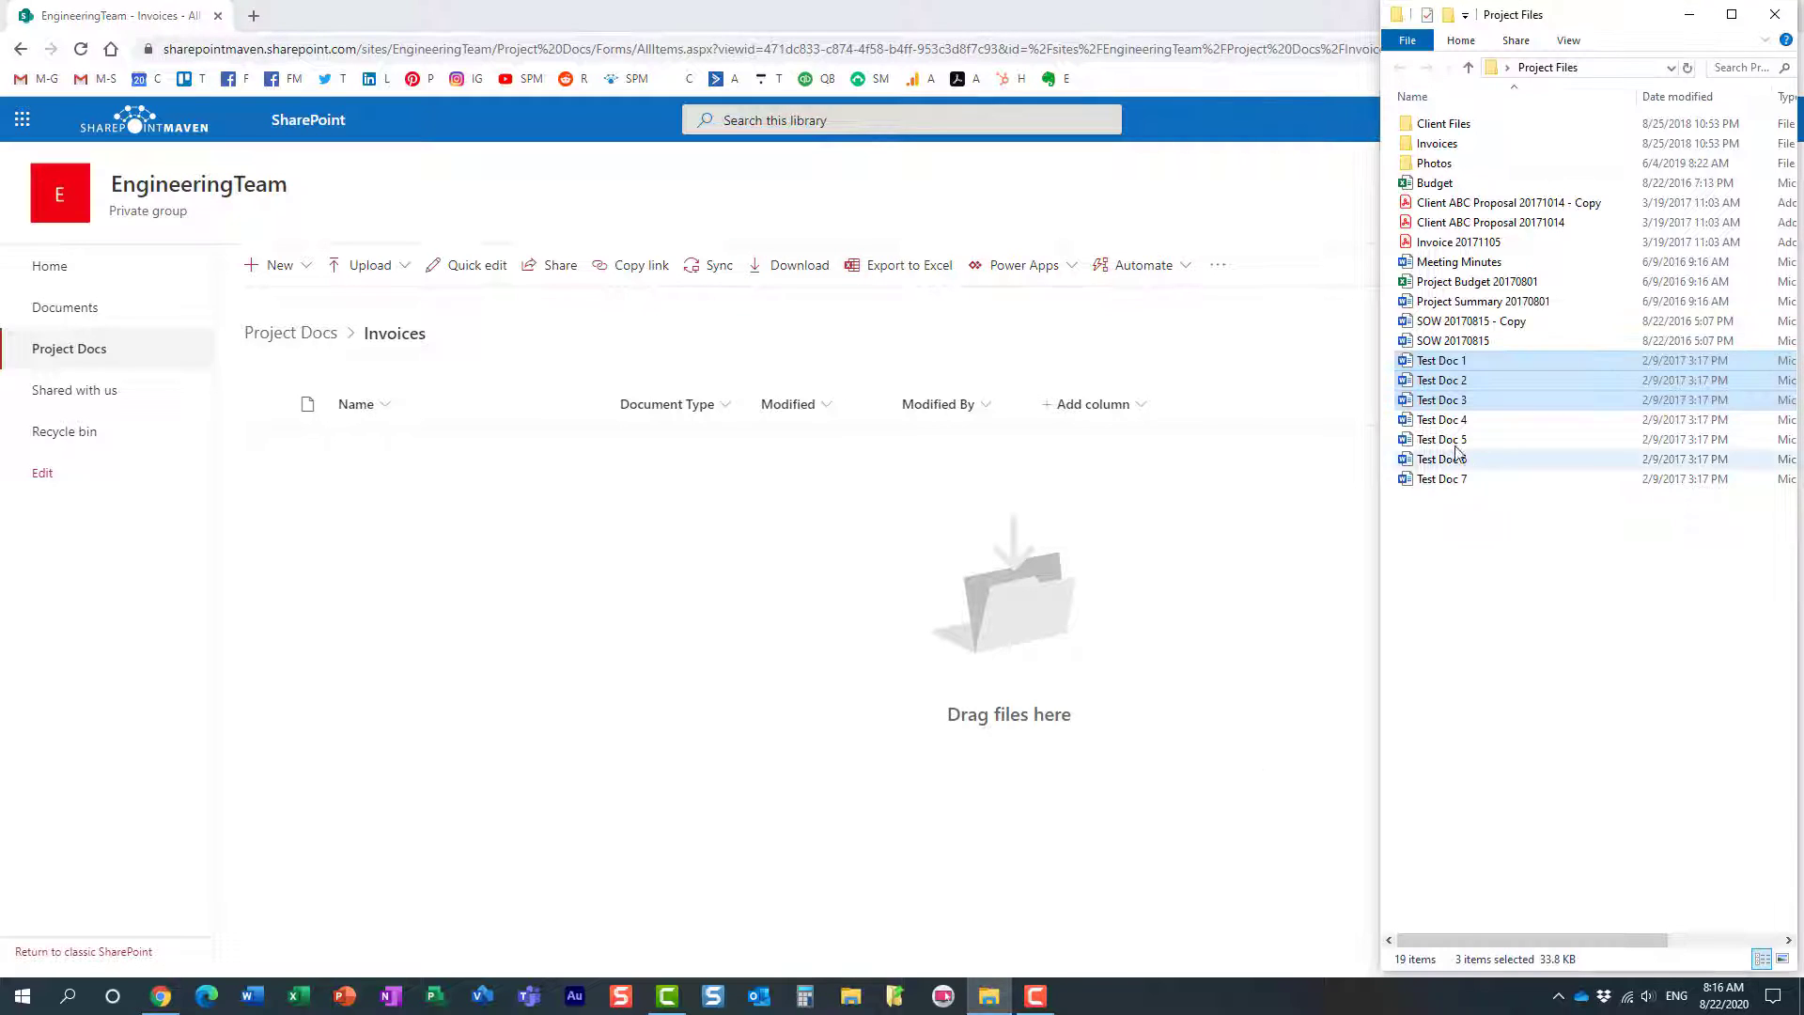
click(1442, 420)
shift+click(1461, 481)
drag(1467, 450, 531, 668)
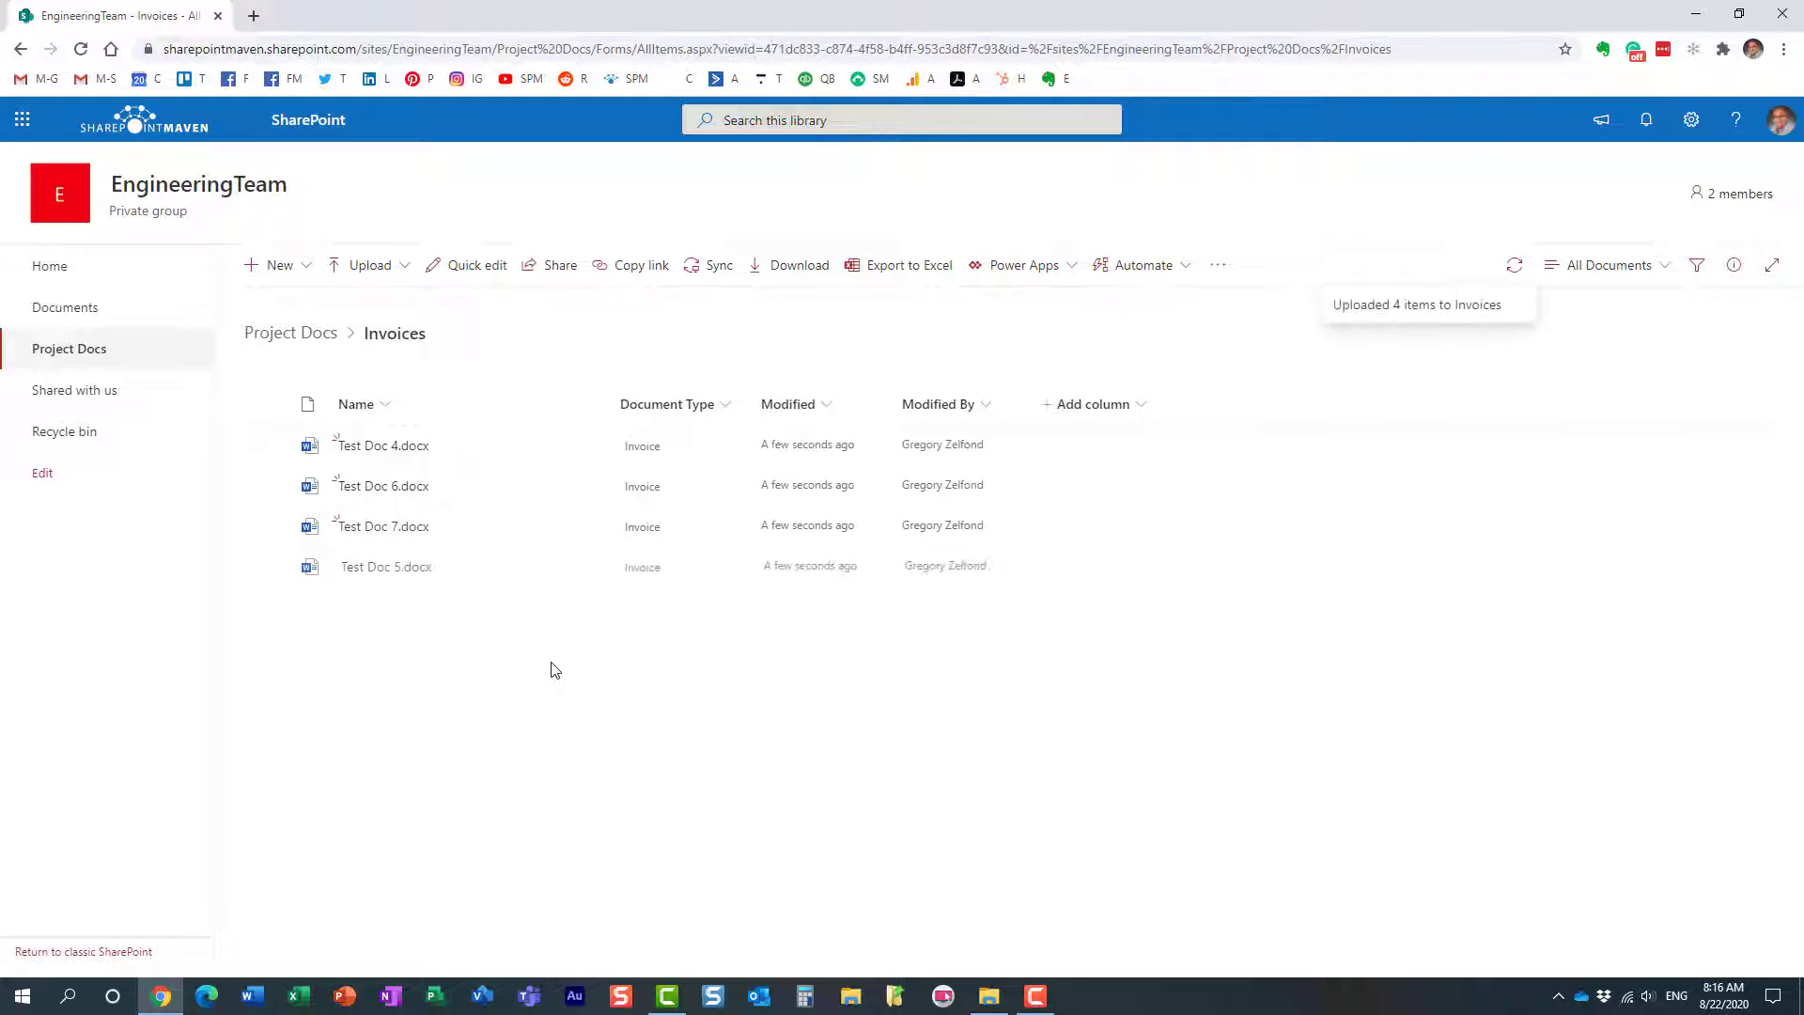
Select Test Doc 6 and Test Doc 7 in the Invoices folder.
click(307, 338)
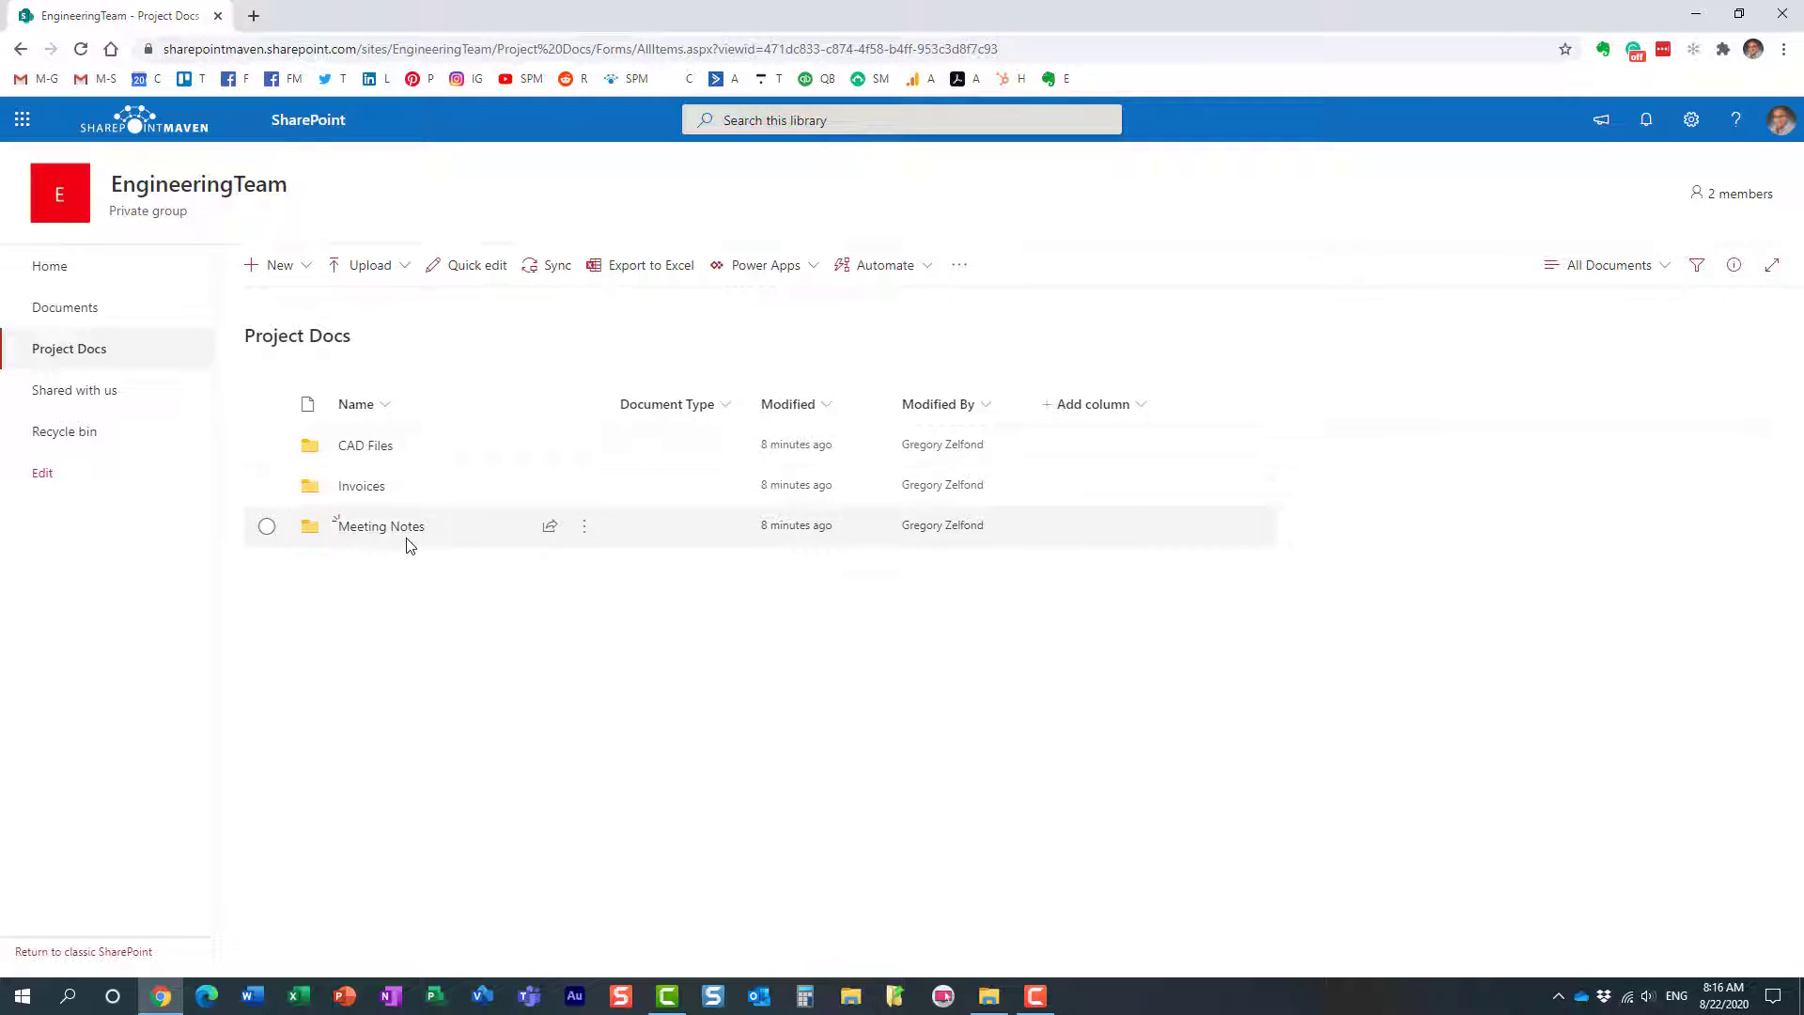
click(362, 487)
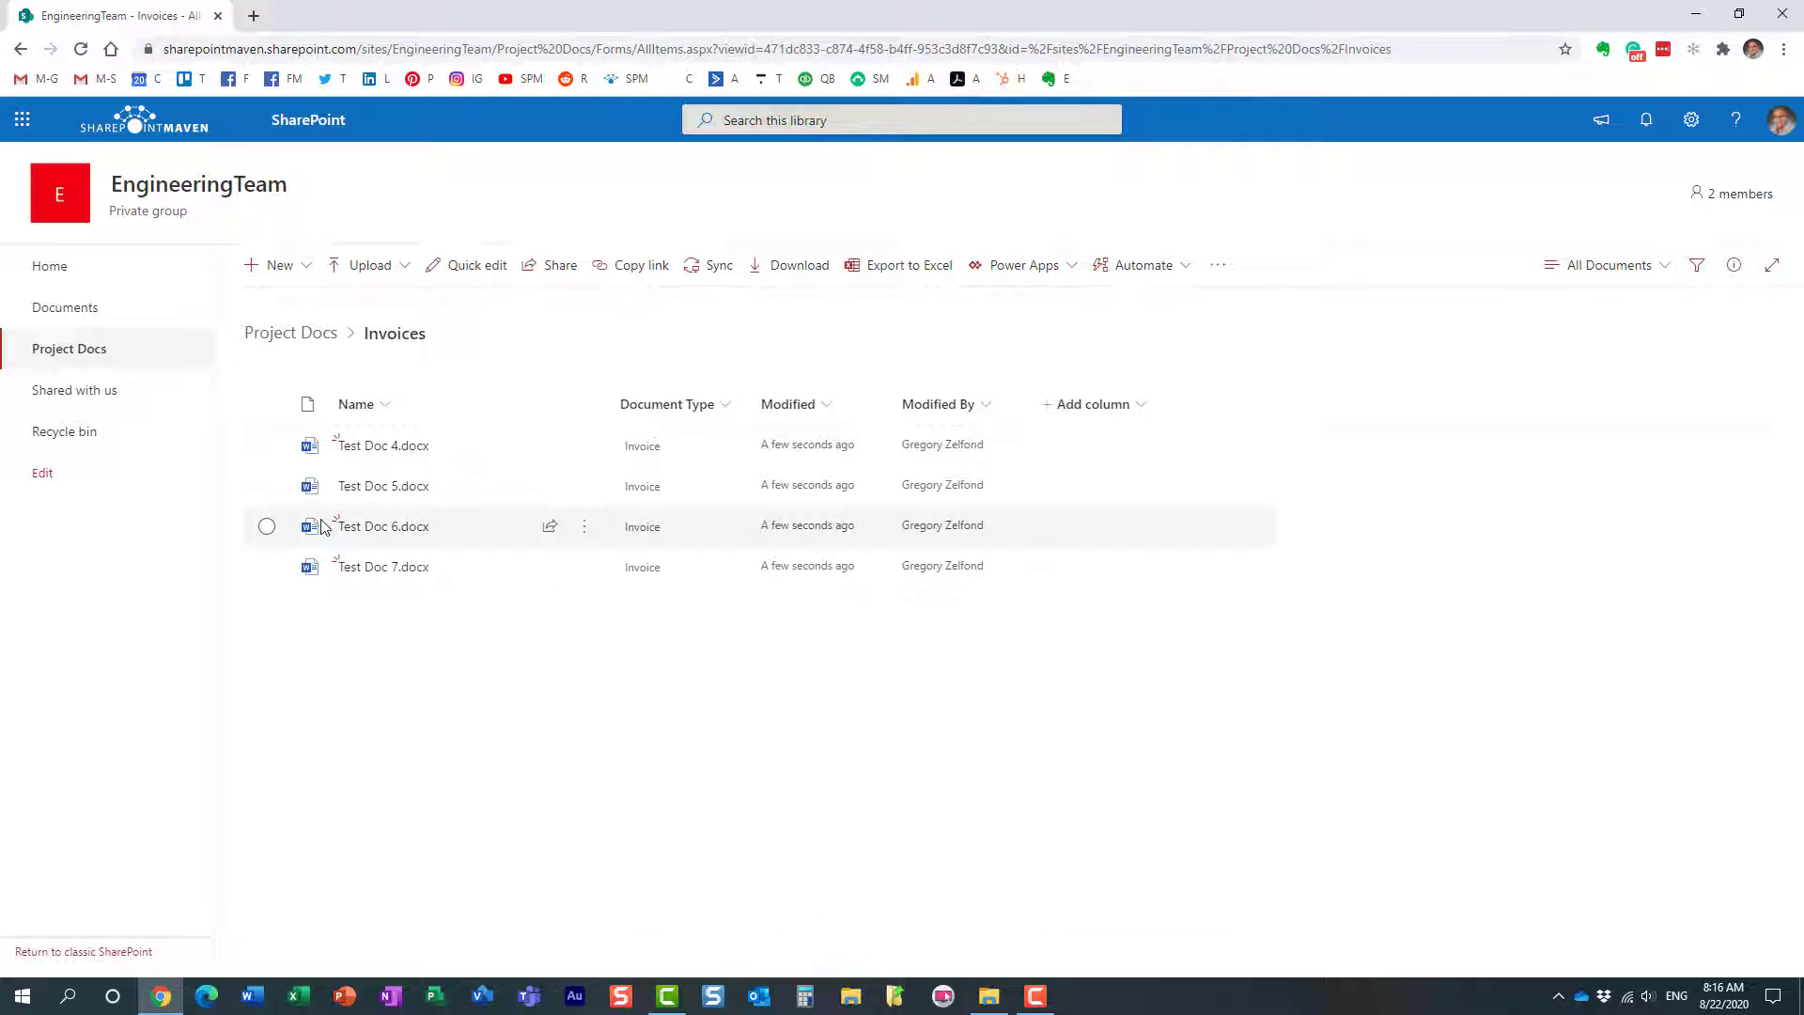
click(267, 527)
click(266, 566)
click(305, 335)
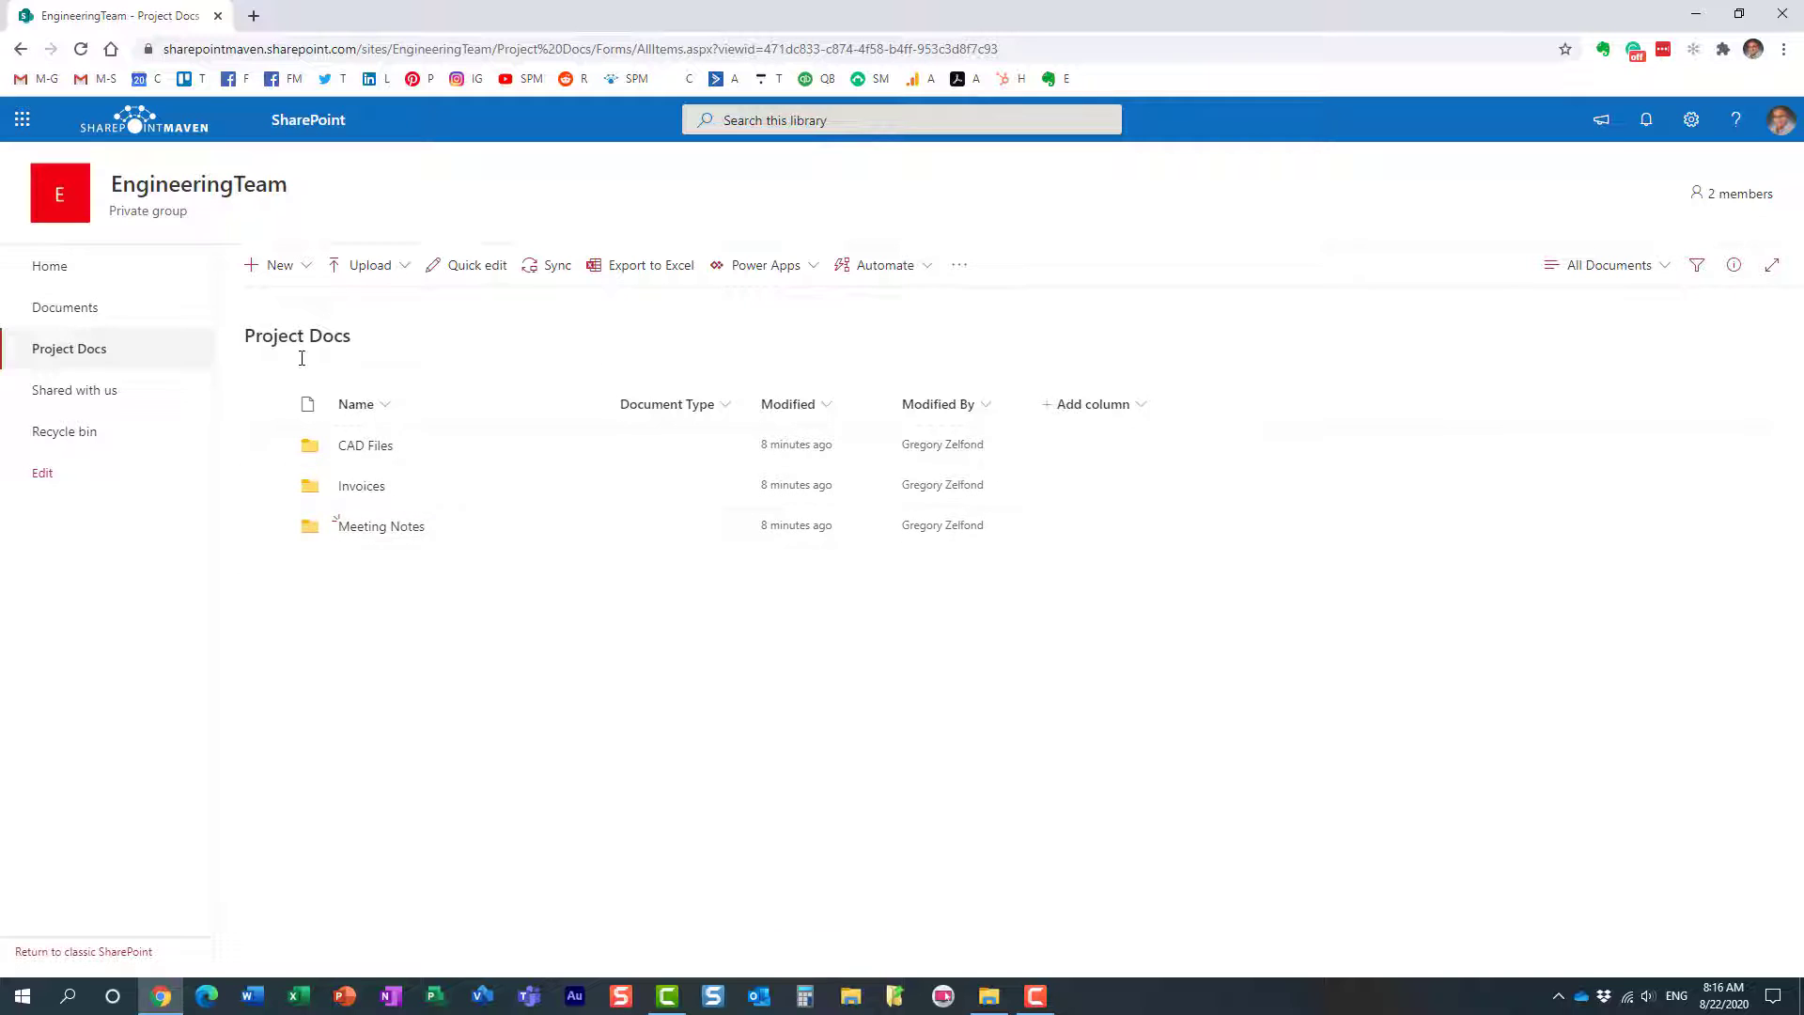
click(362, 485)
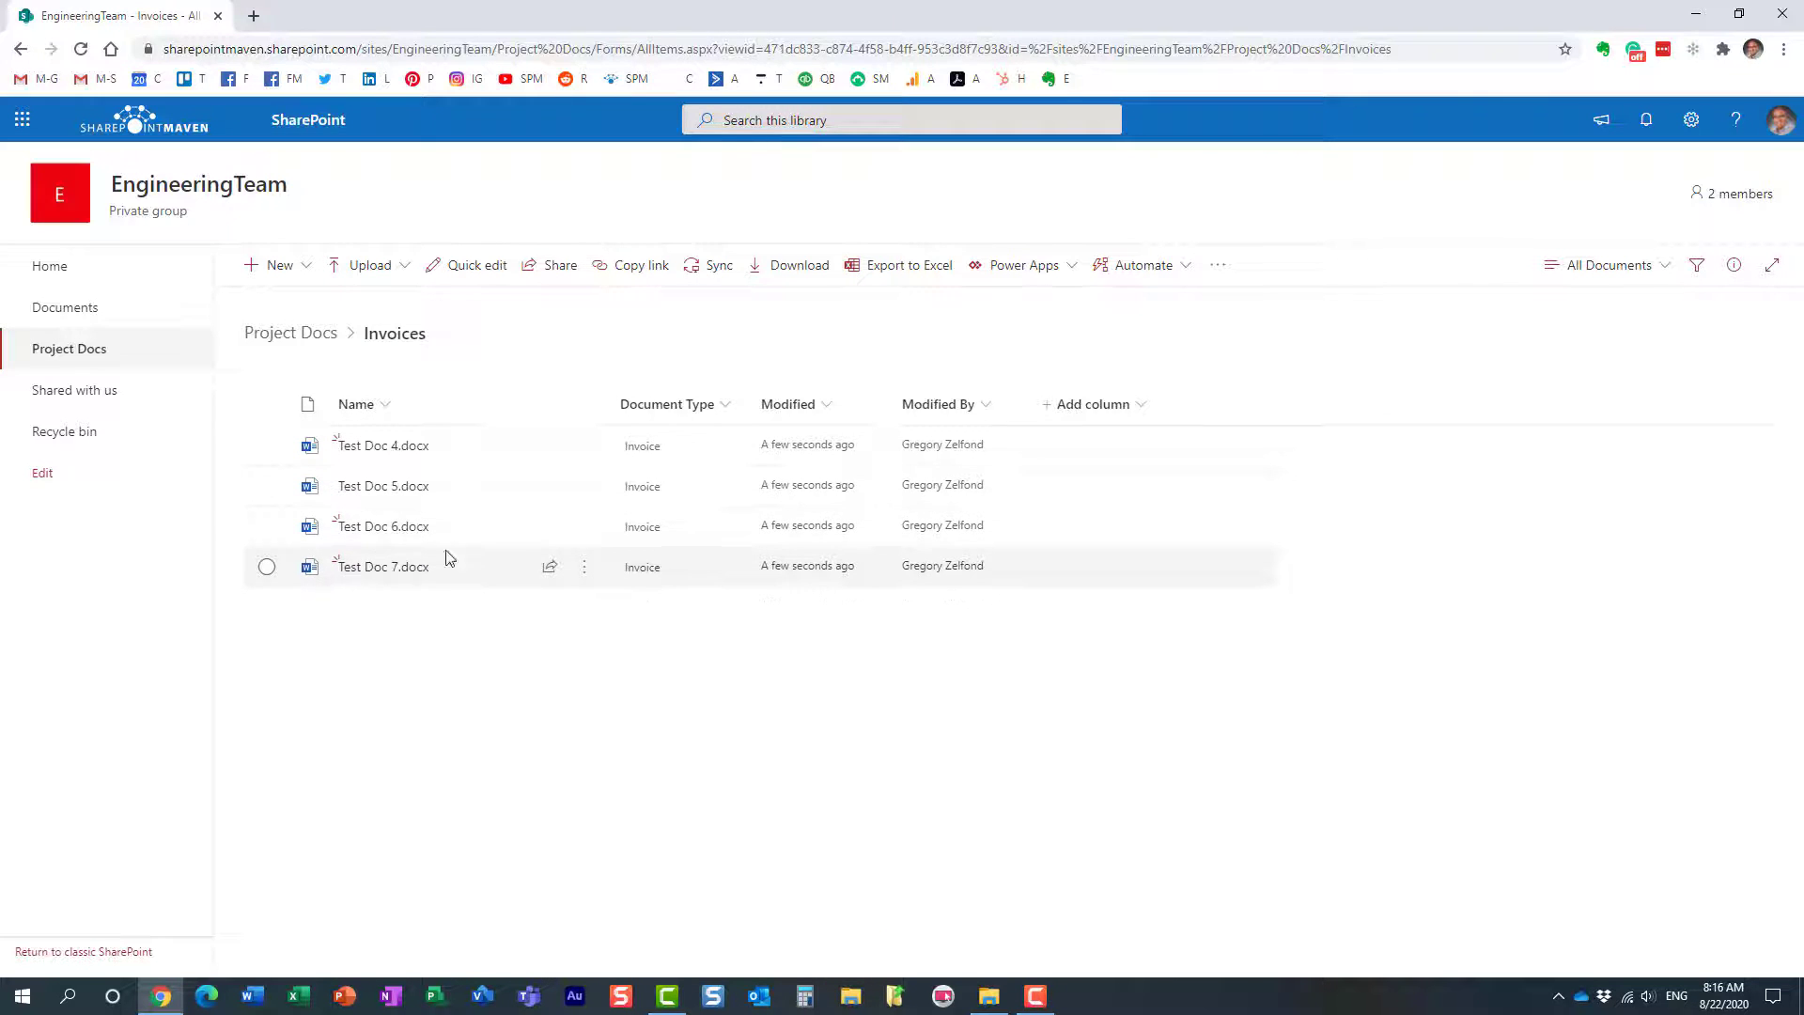
click(267, 528)
click(266, 566)
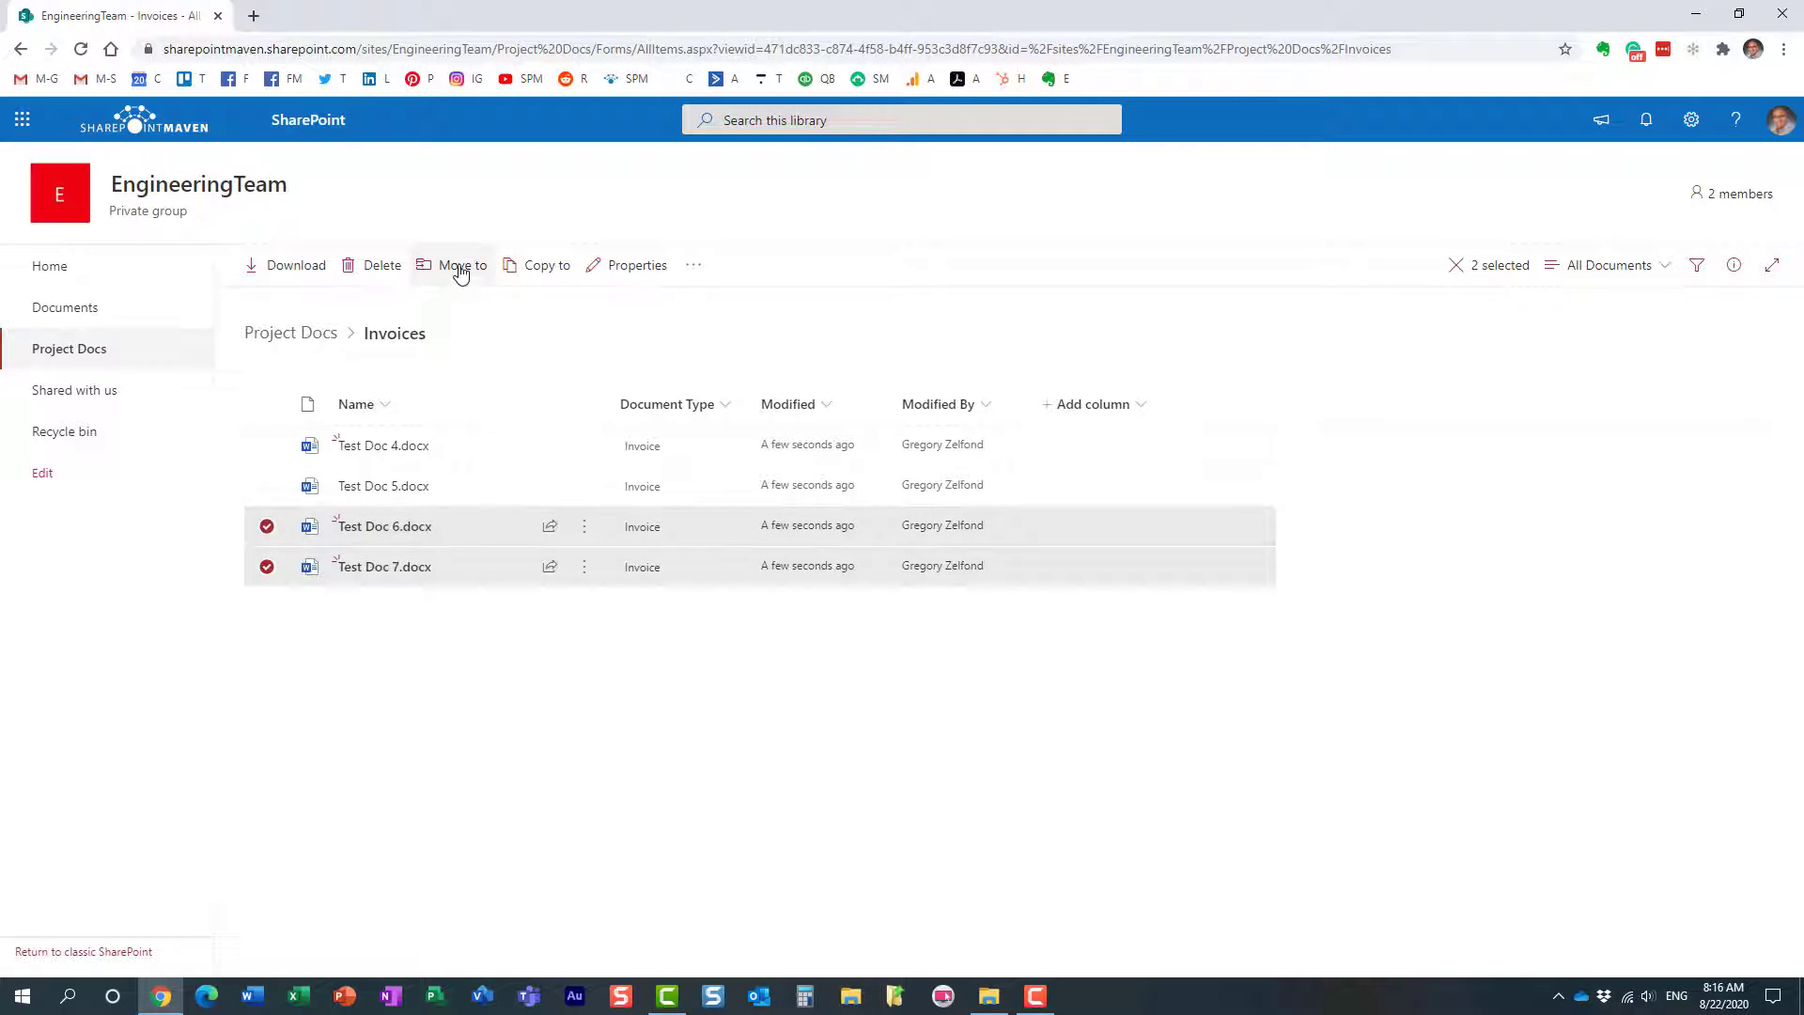
Move Test Doc 6 and 7 into Meeting Notes and check them there.
click(453, 264)
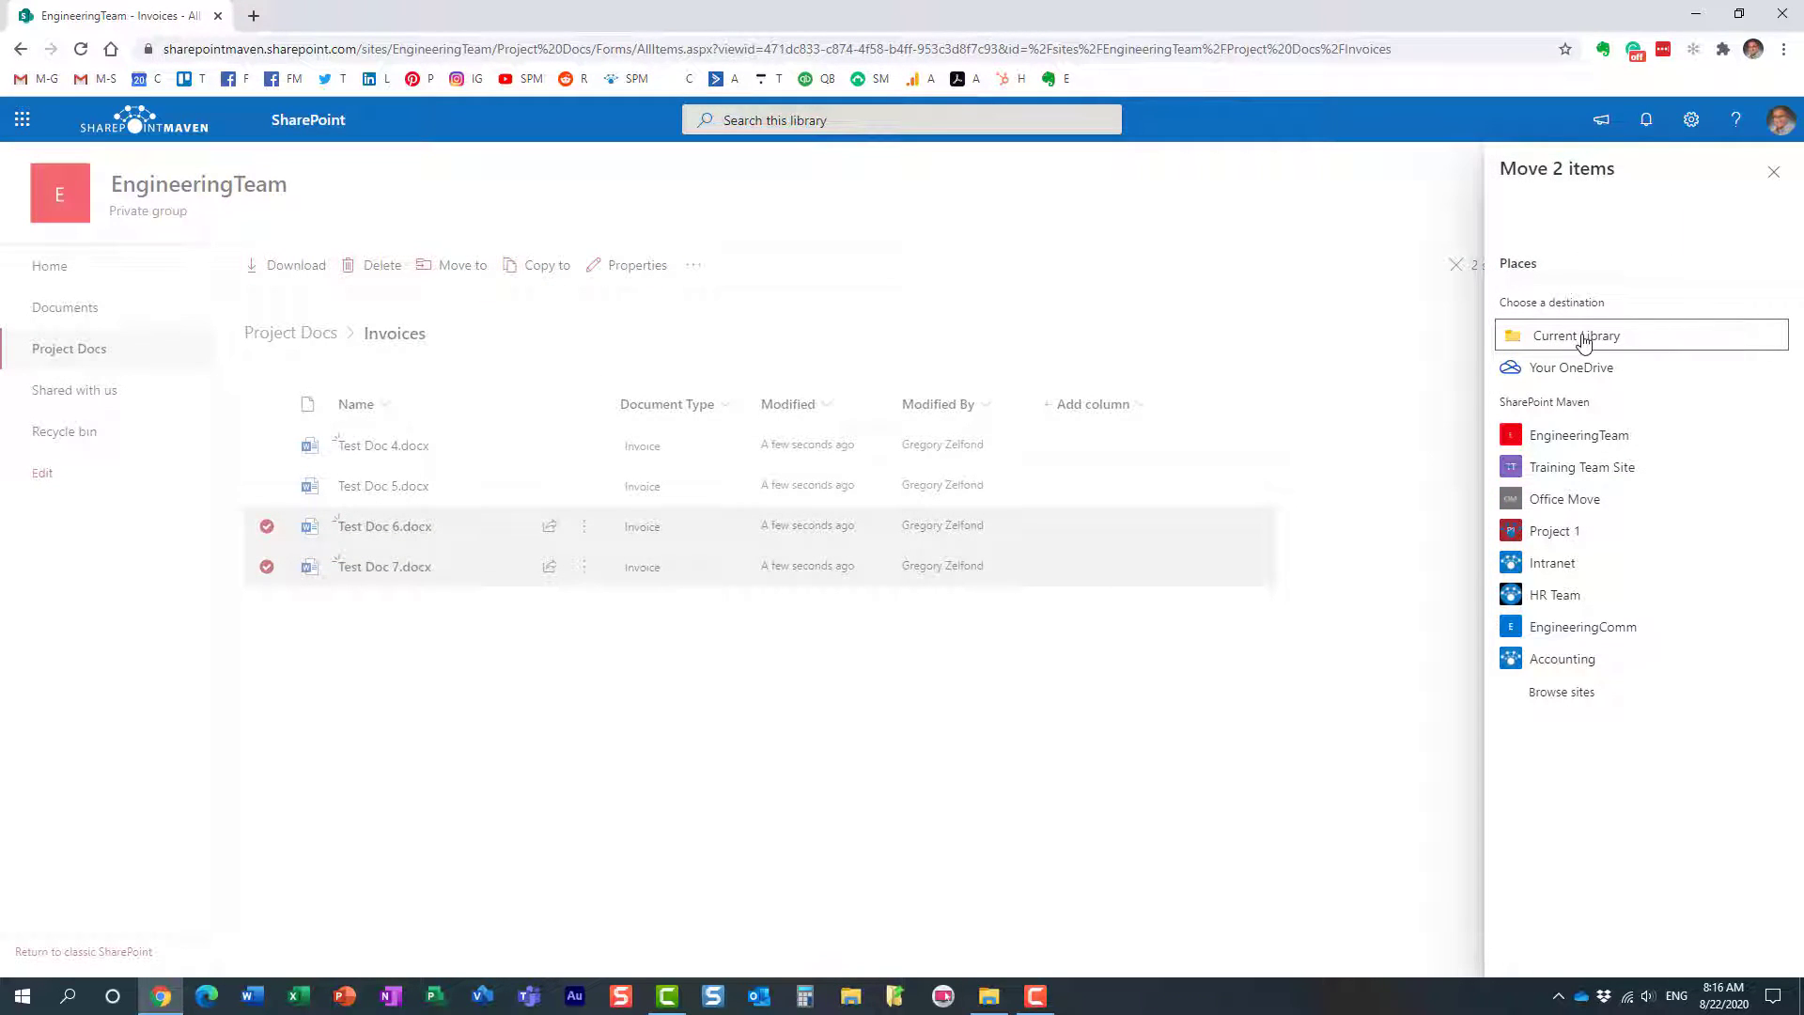
click(1575, 337)
click(1582, 406)
click(1575, 414)
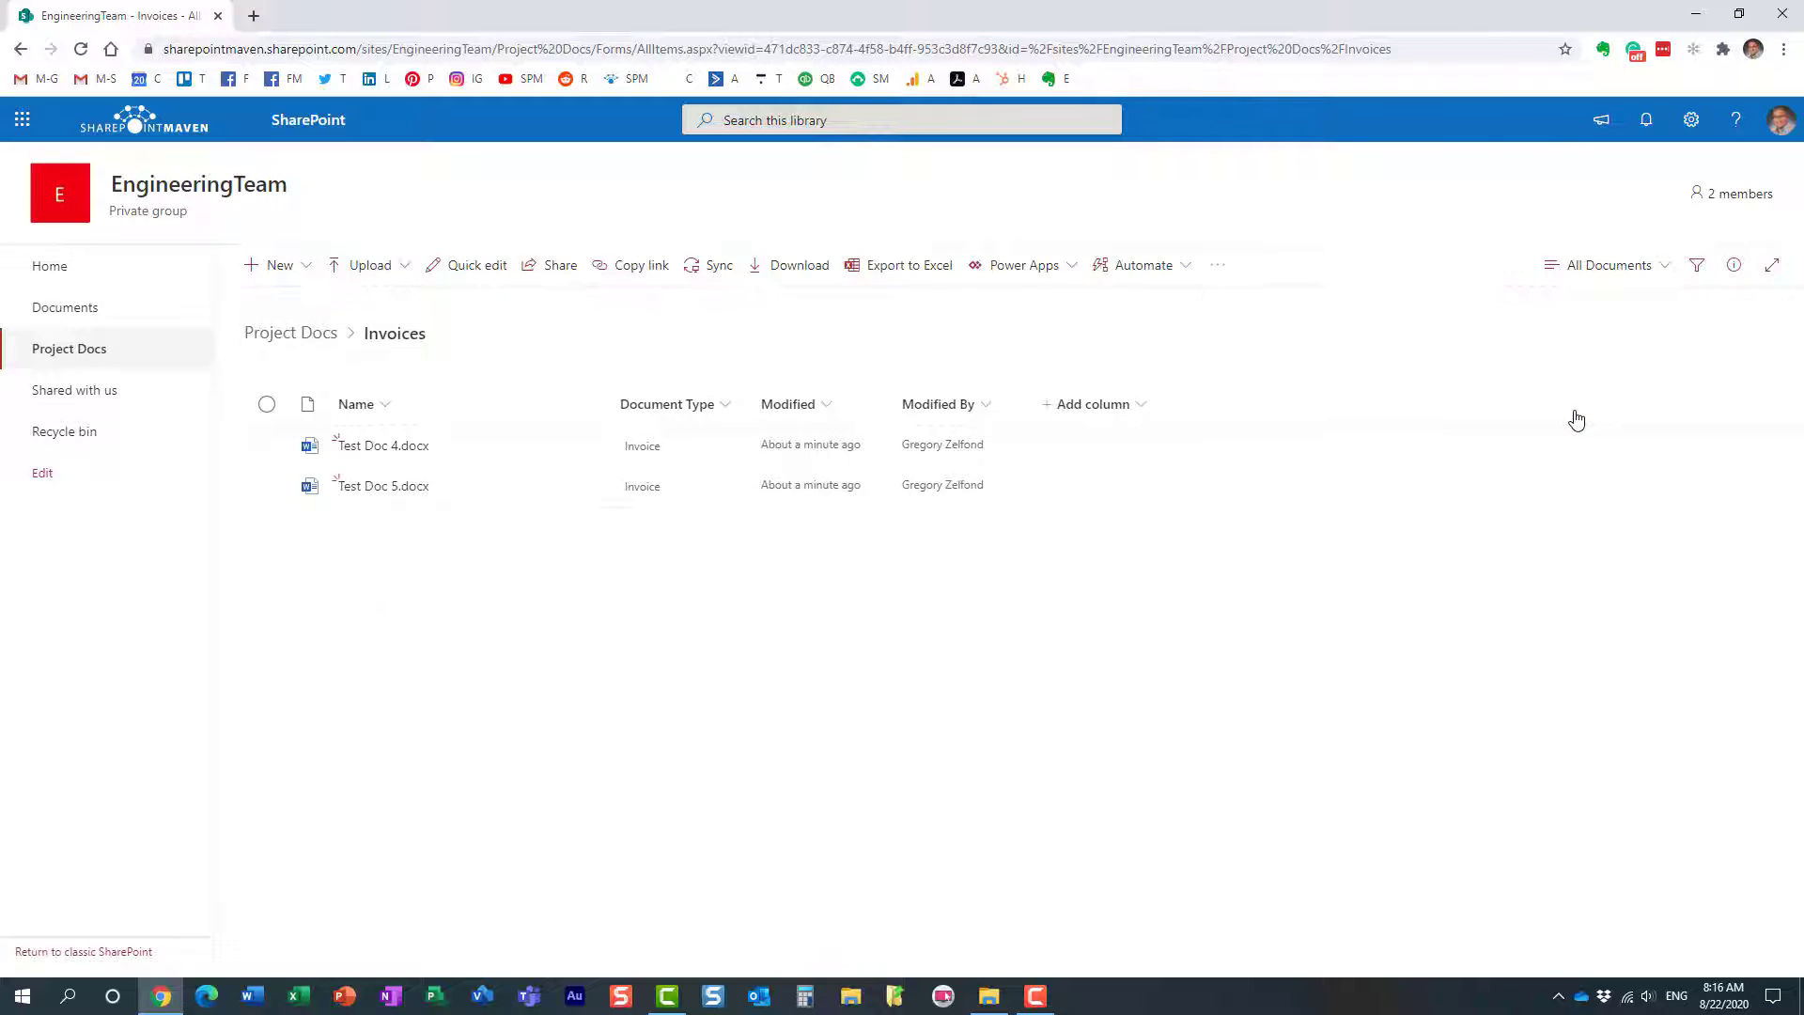
click(290, 333)
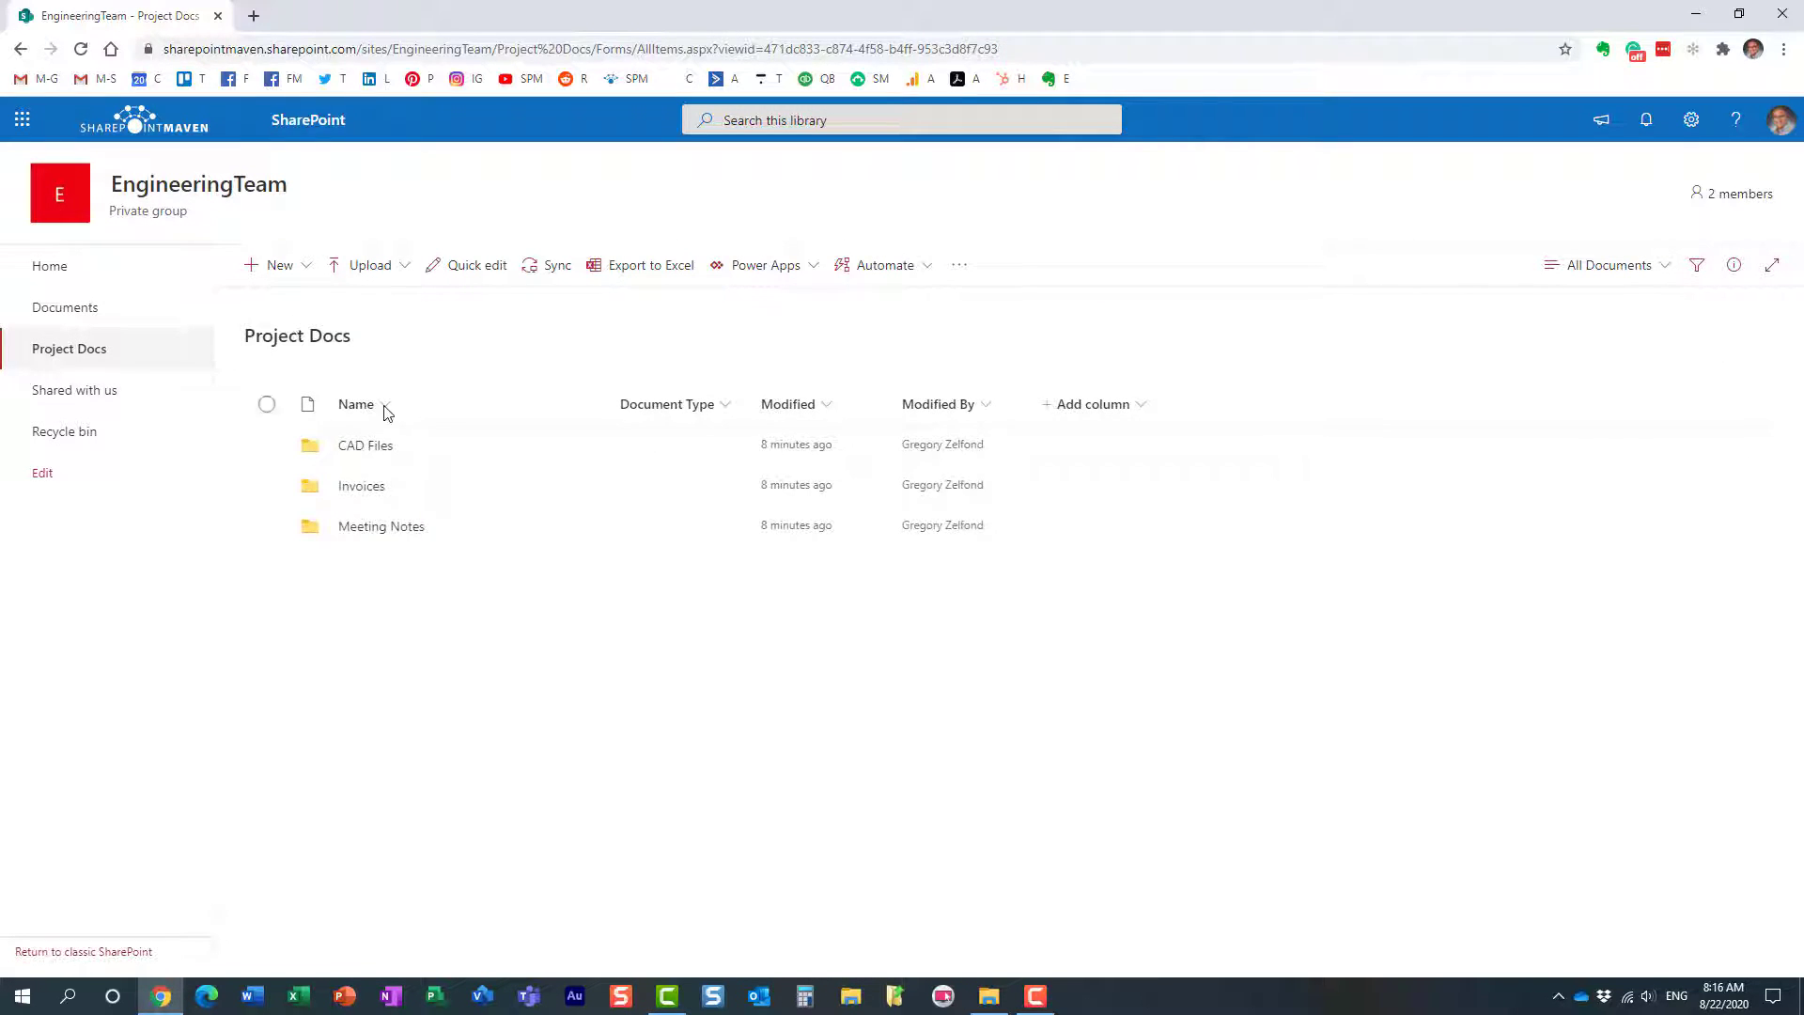
click(414, 526)
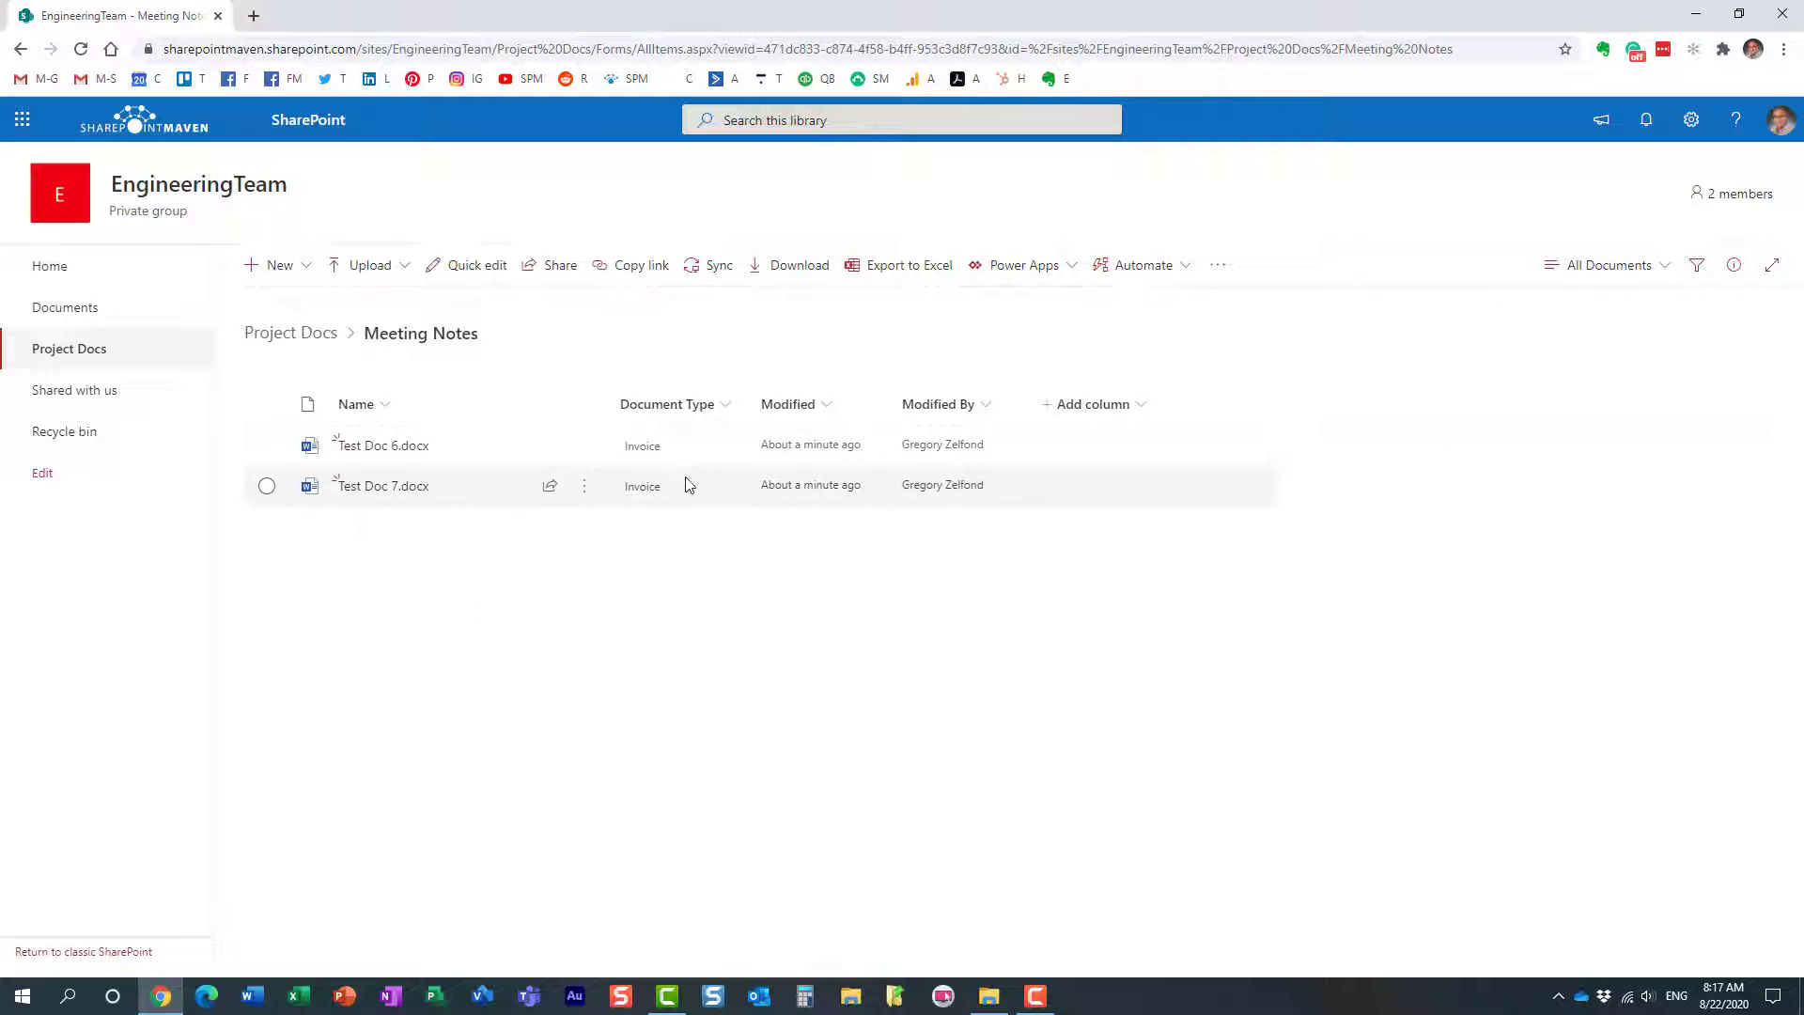
click(290, 338)
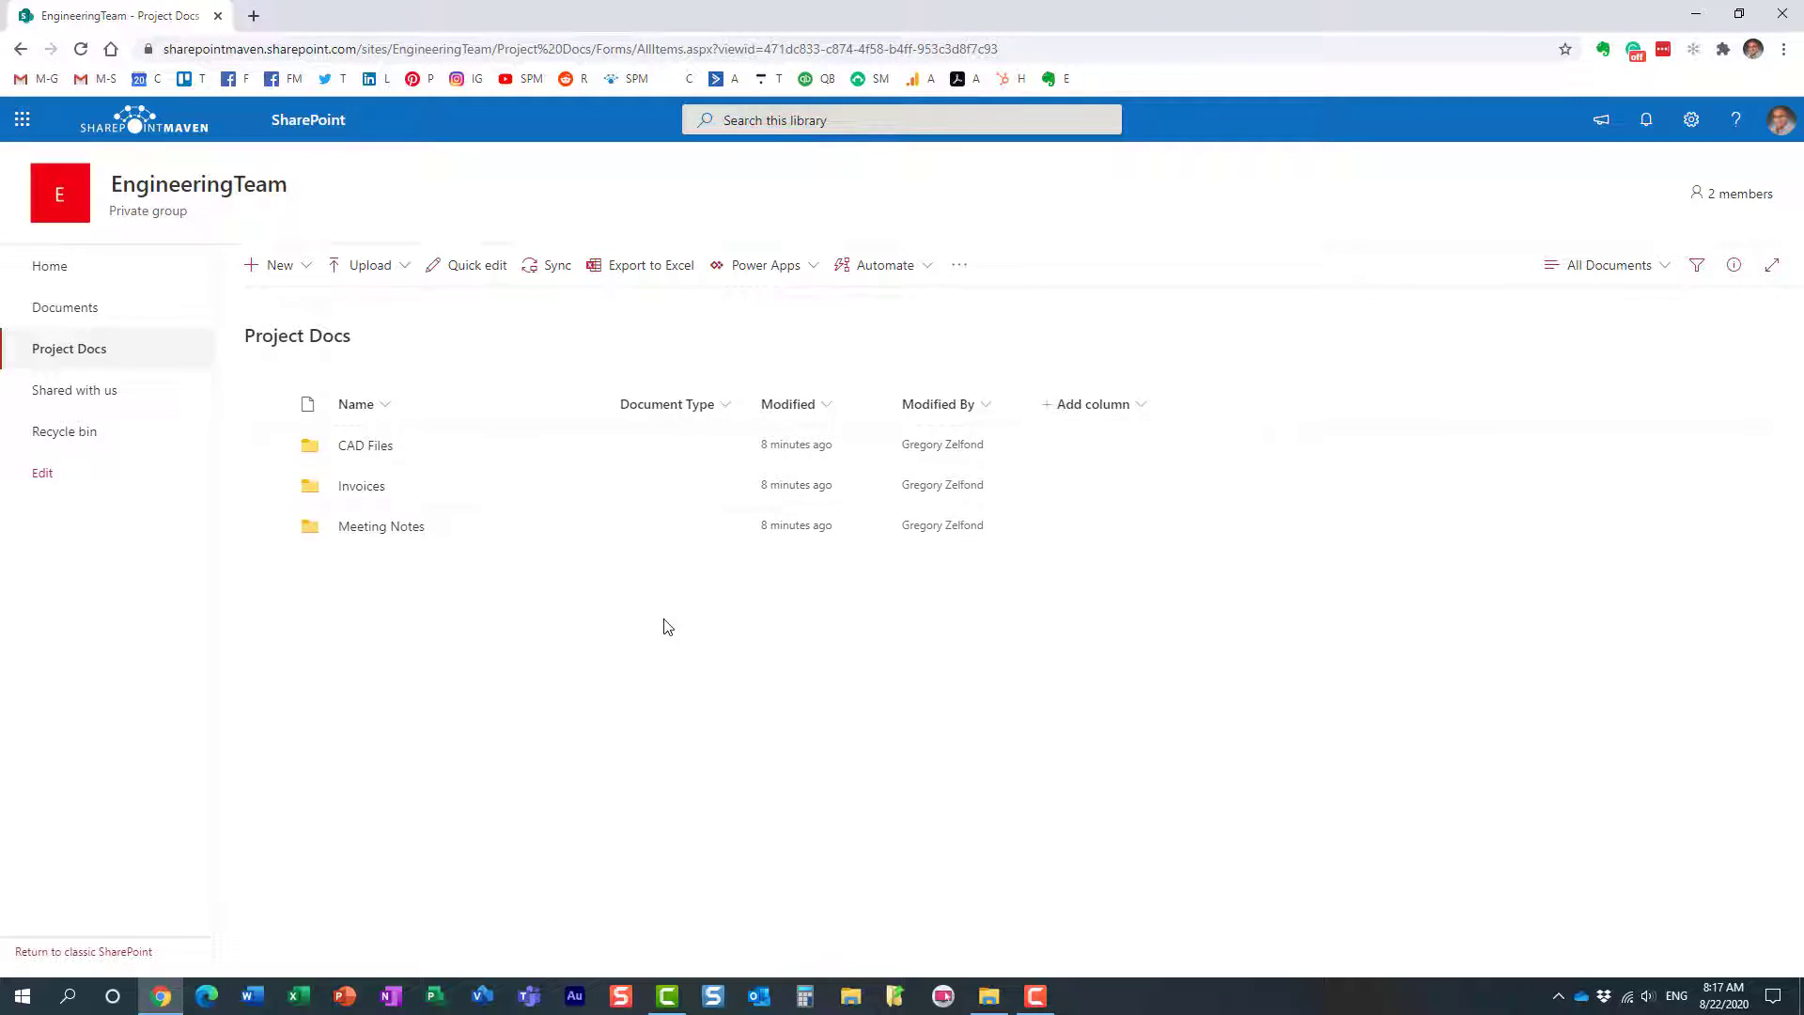
Look into CAD Files, return, and toggle the Project Docs filters pane.
click(380, 448)
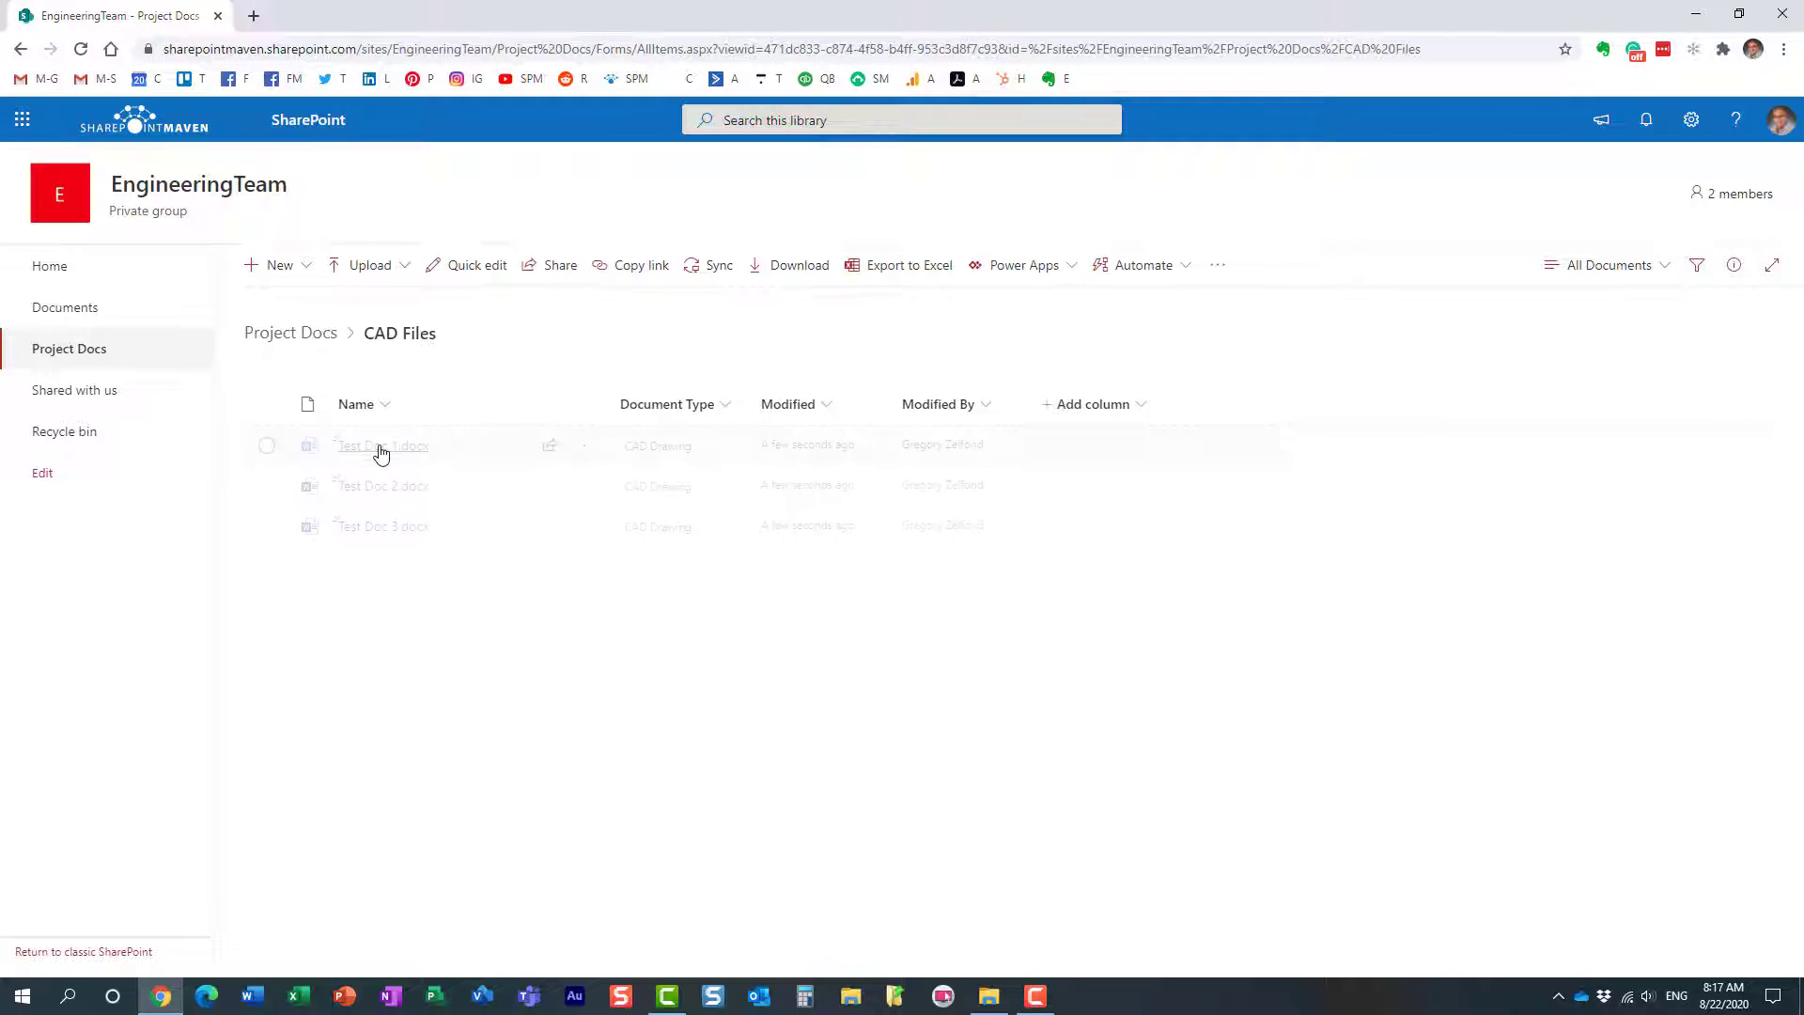
click(304, 336)
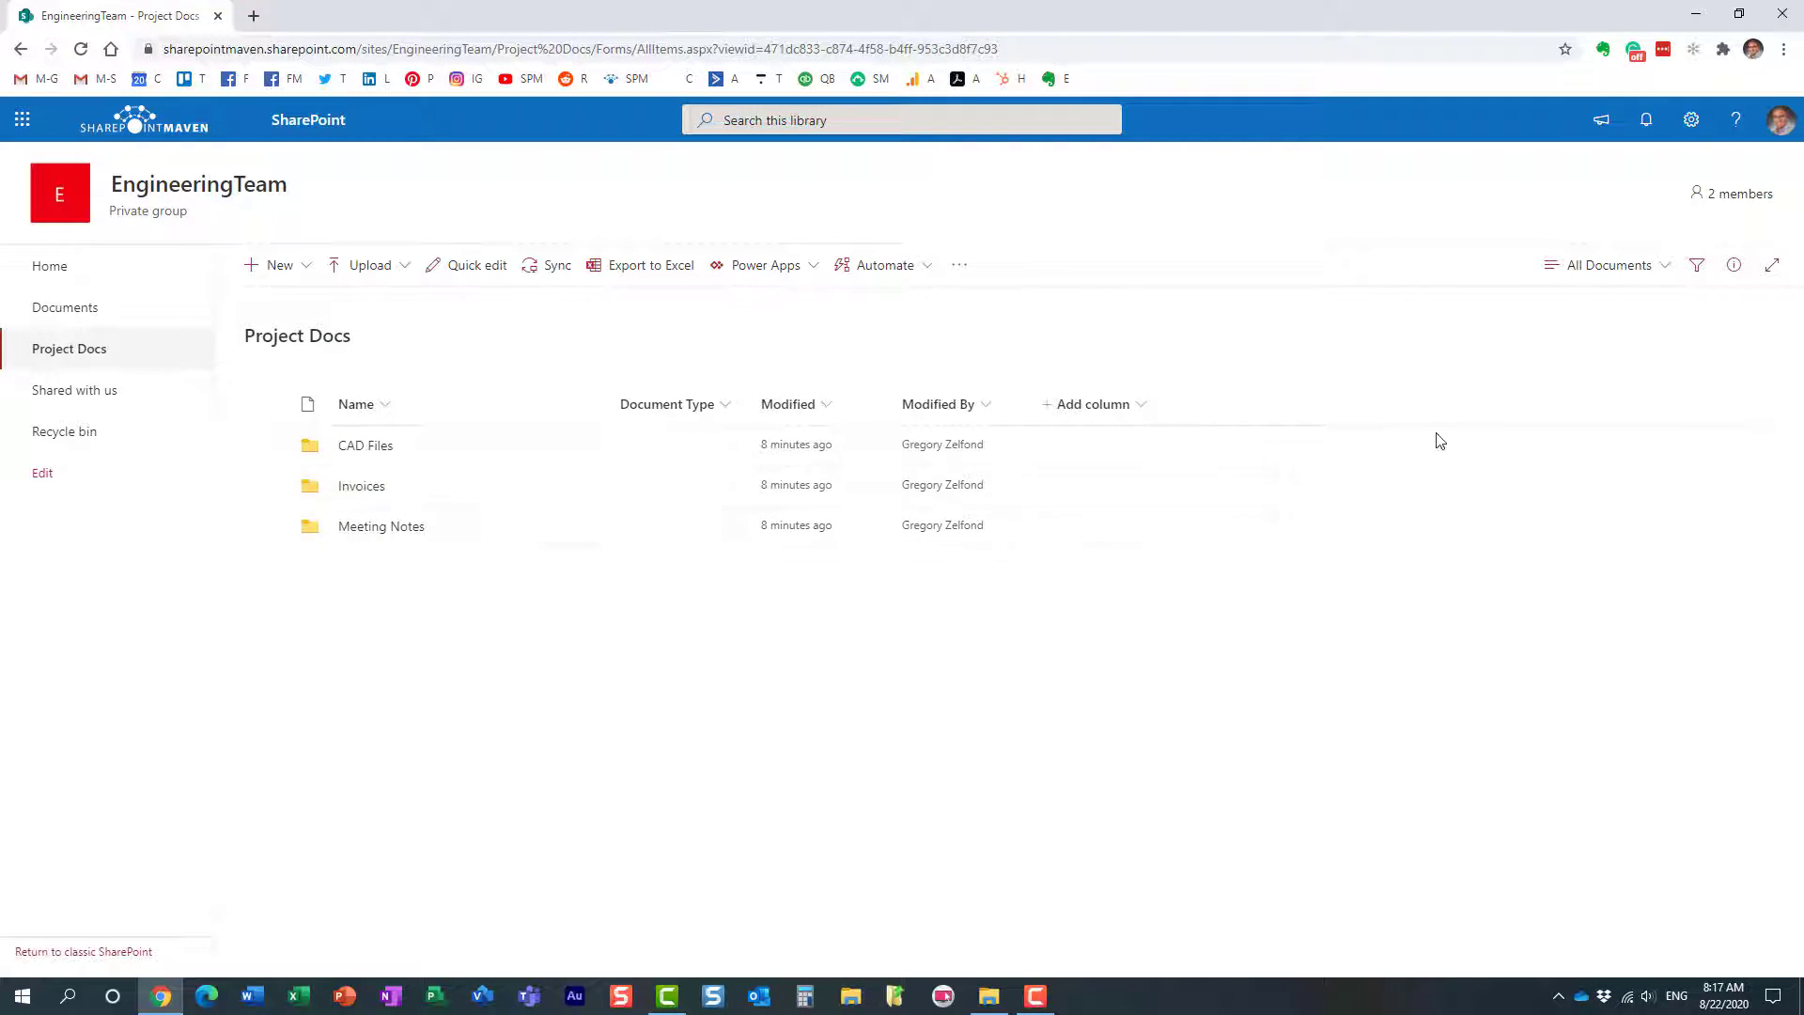
click(1694, 275)
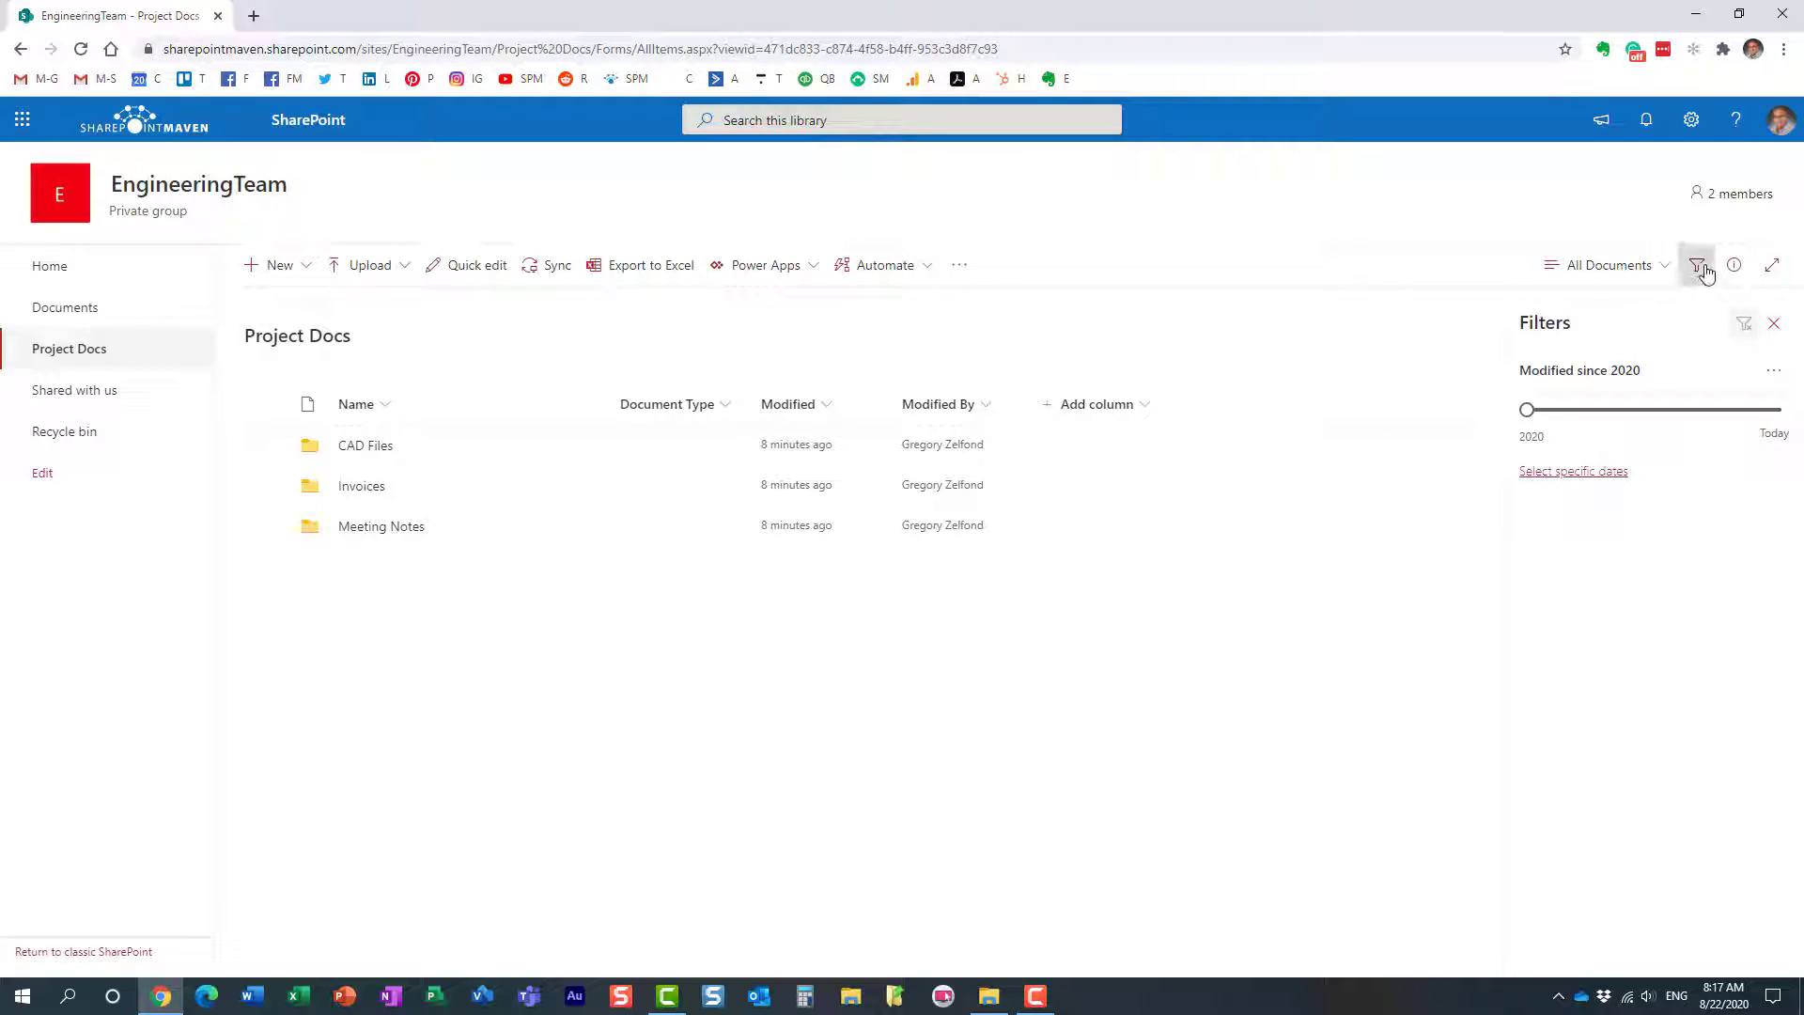
click(1696, 268)
Pin the Document Type column to the filters pane and confirm it is offered there.
click(724, 406)
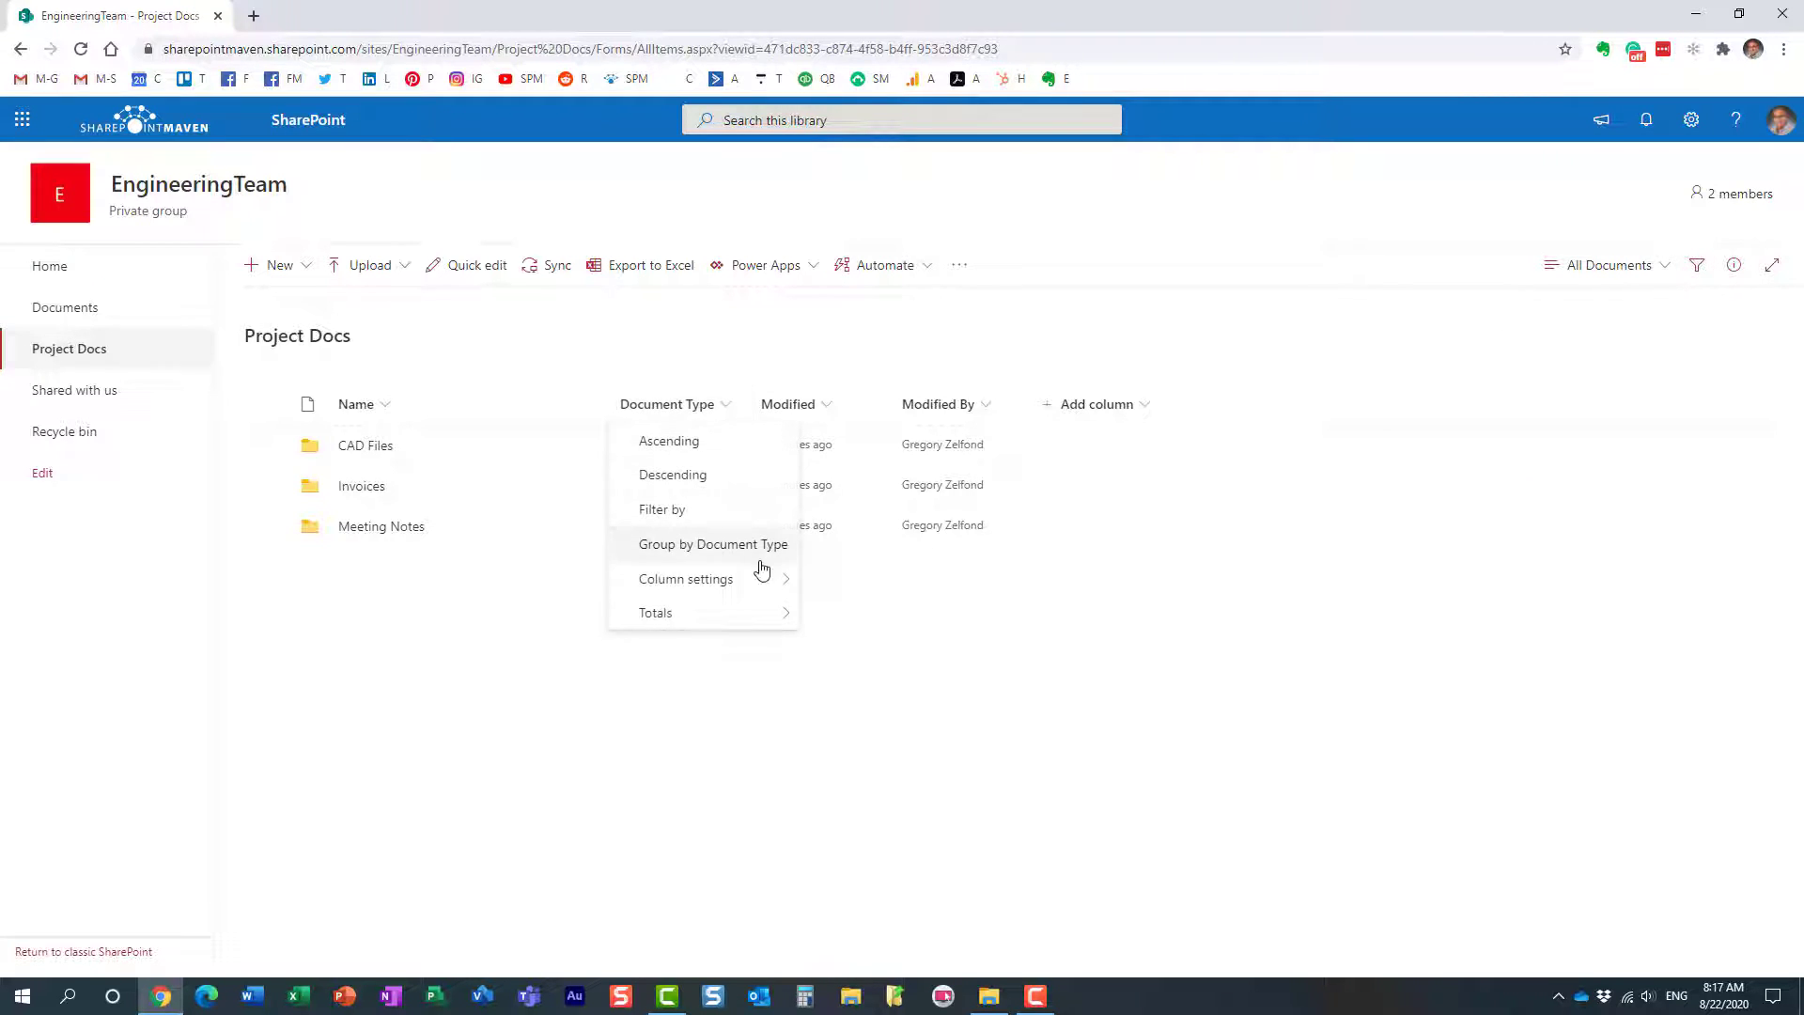
mouse_move(762, 589)
click(850, 748)
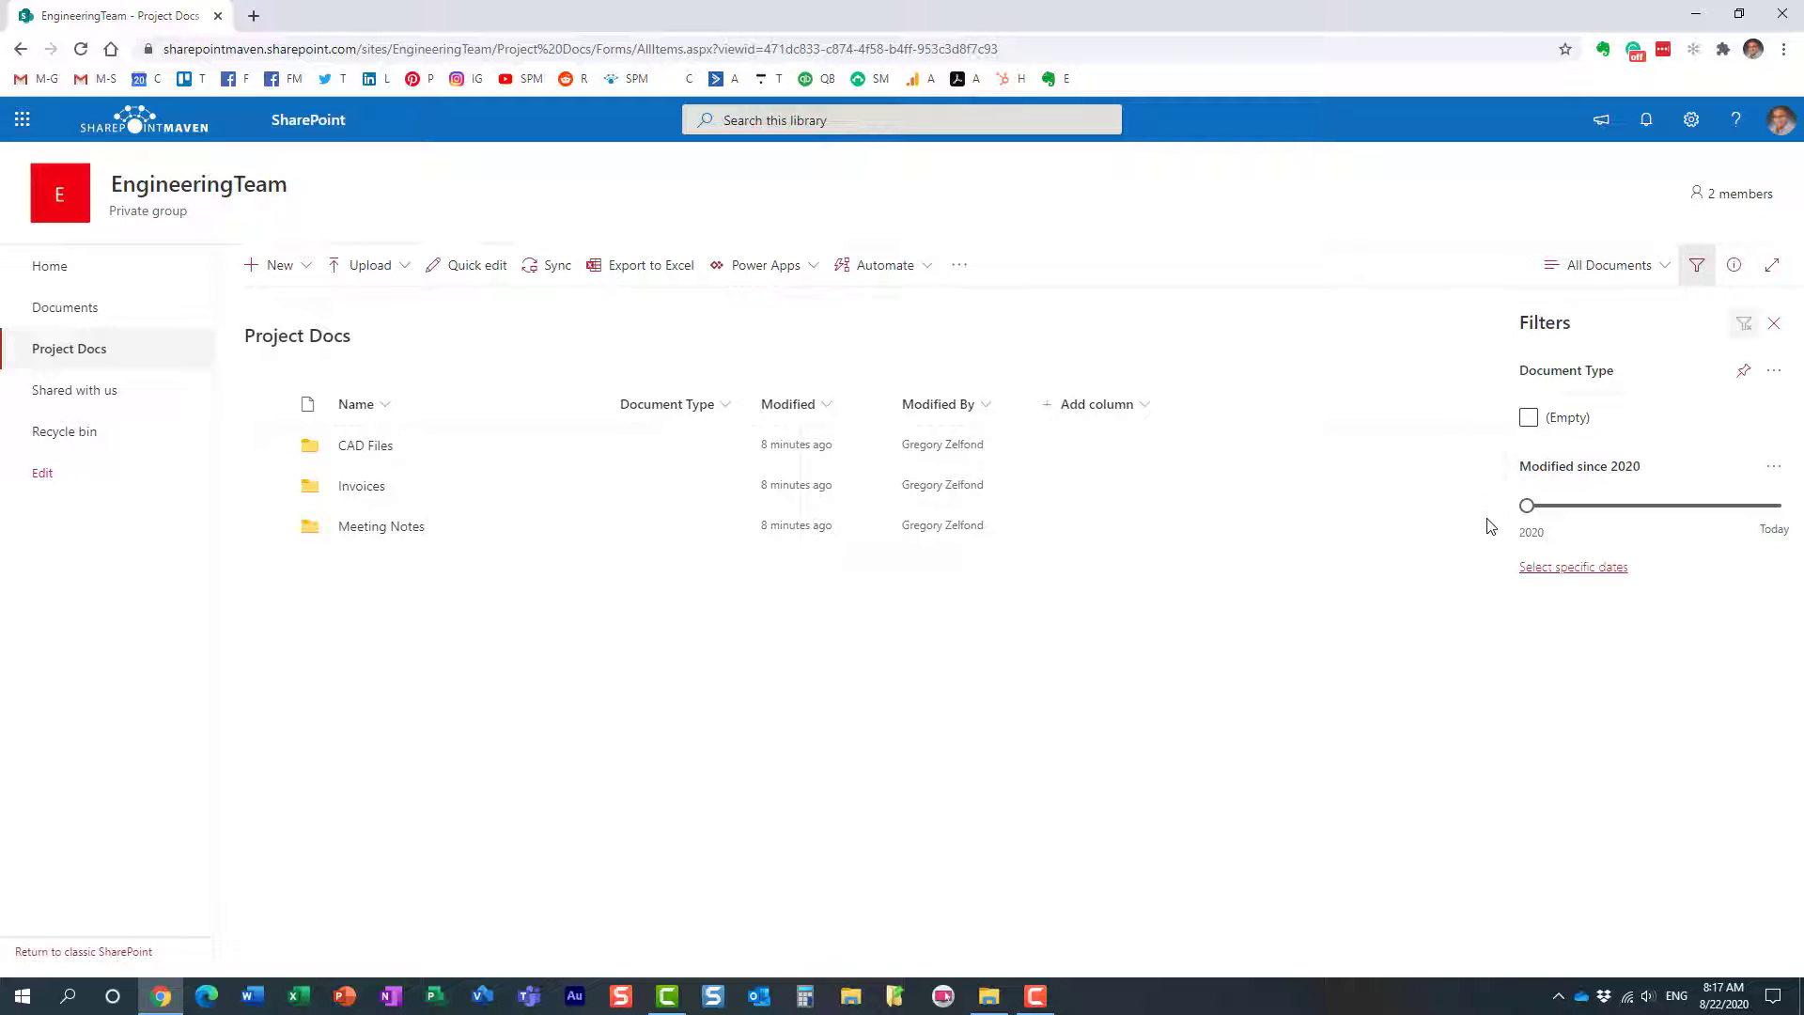
click(1696, 266)
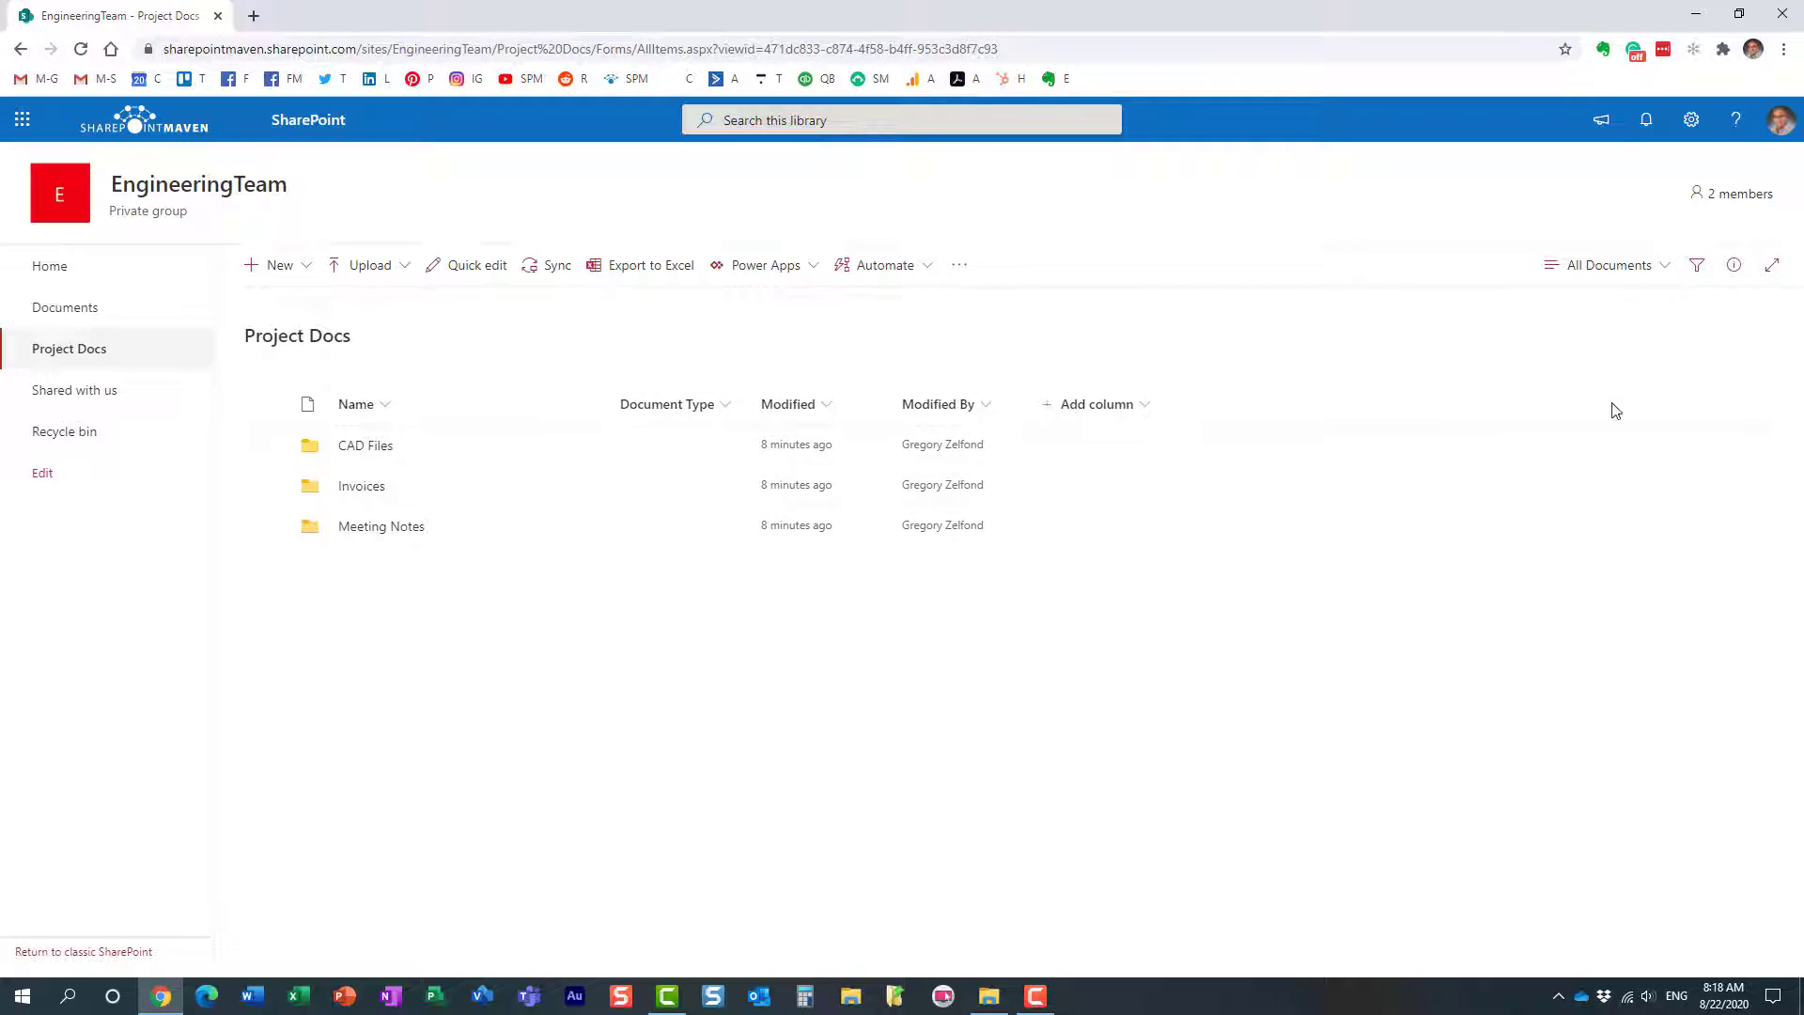
click(1697, 265)
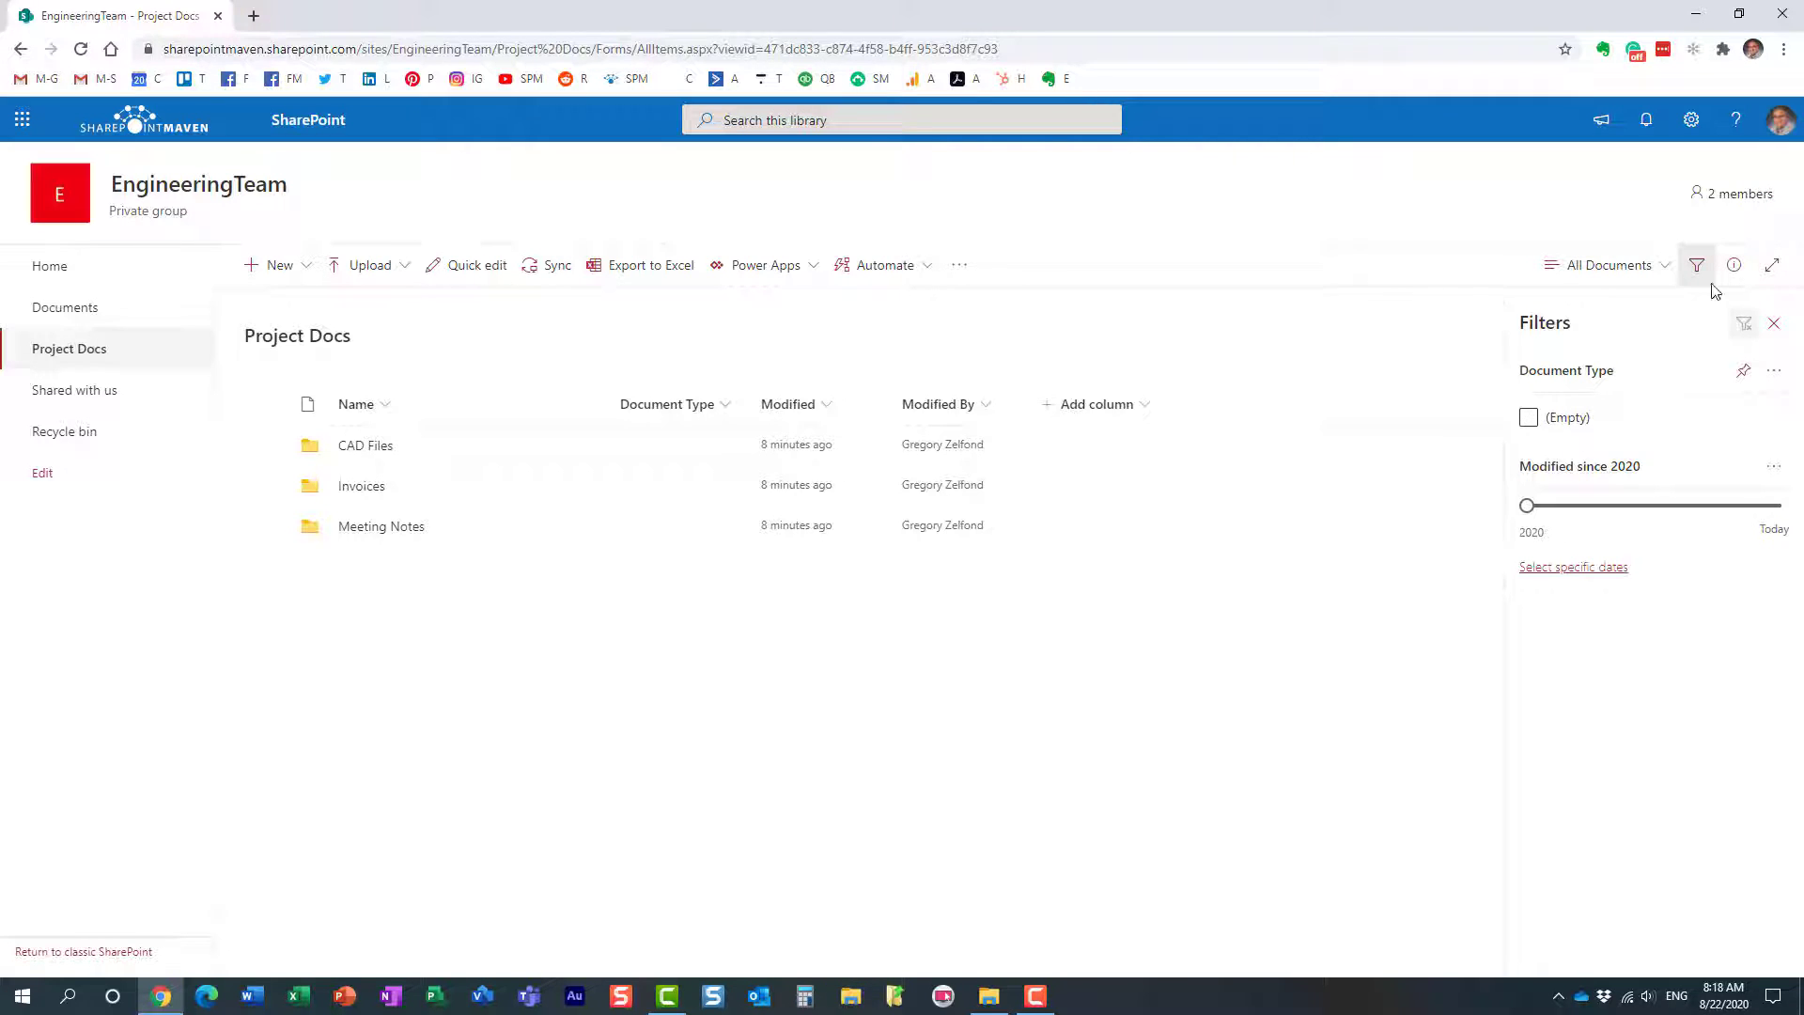
click(1697, 265)
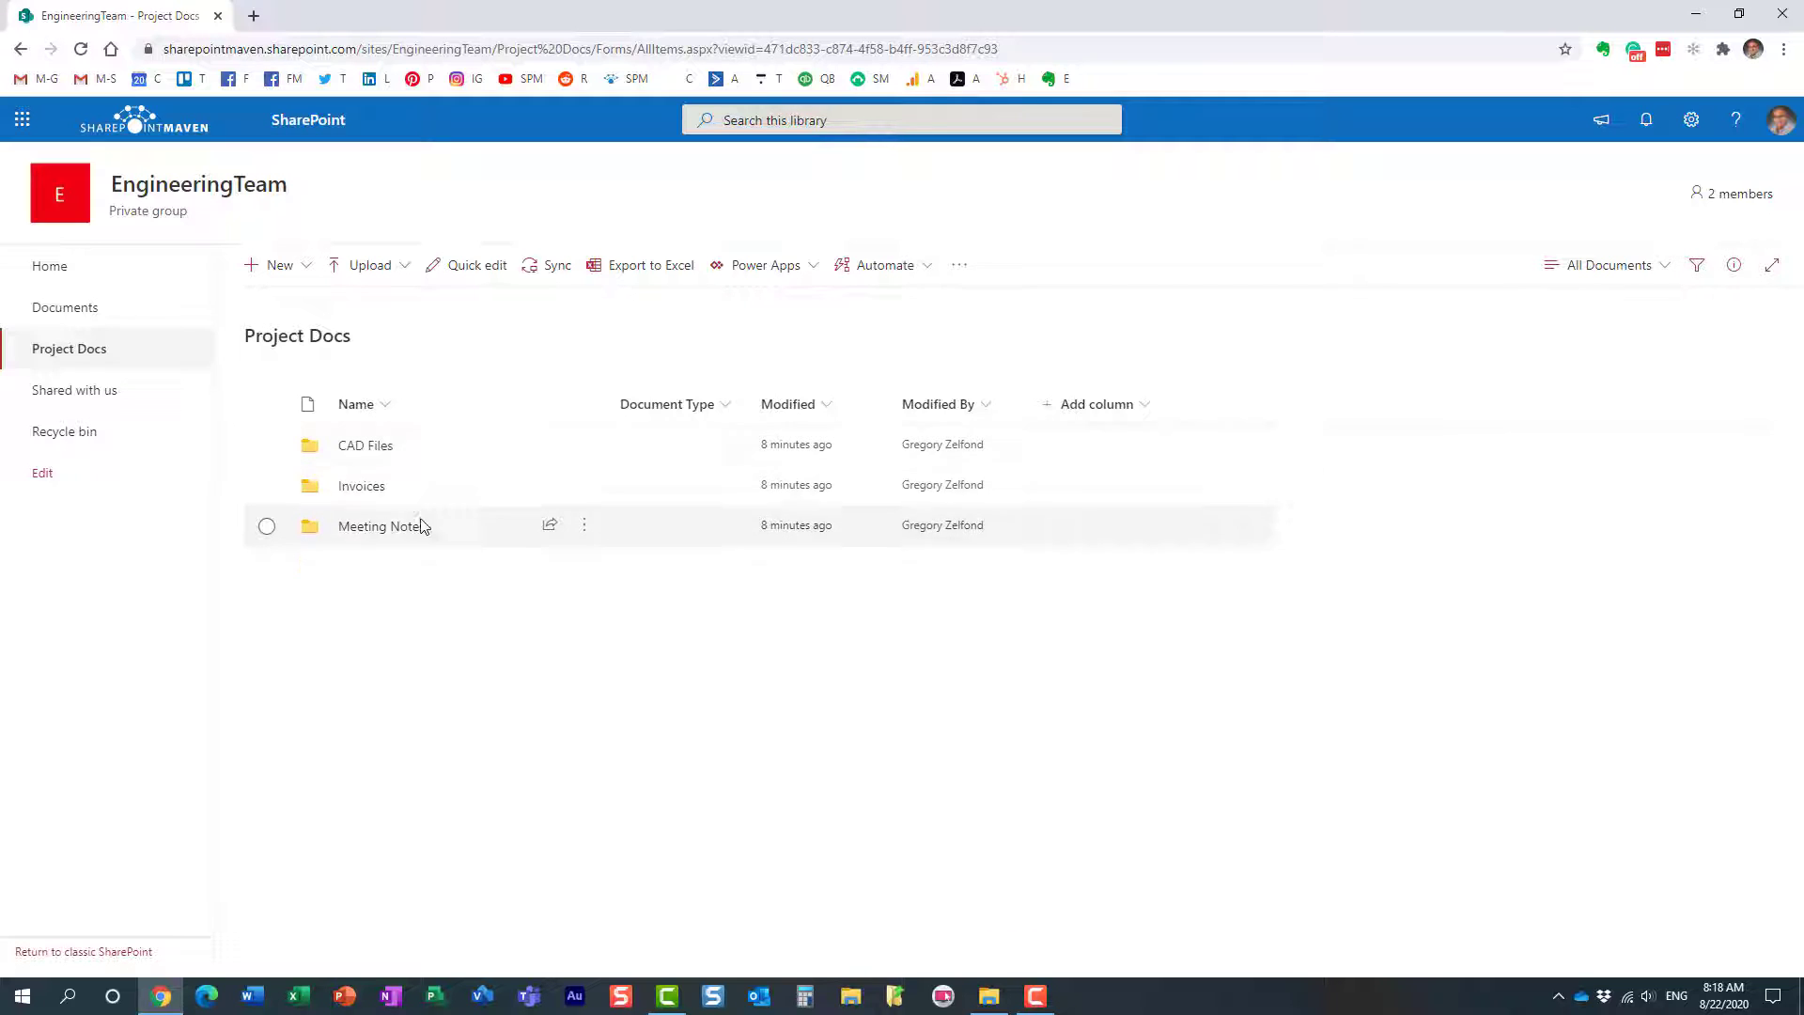
From Library settings, begin a new view based on All Documents.
click(1691, 119)
click(1584, 323)
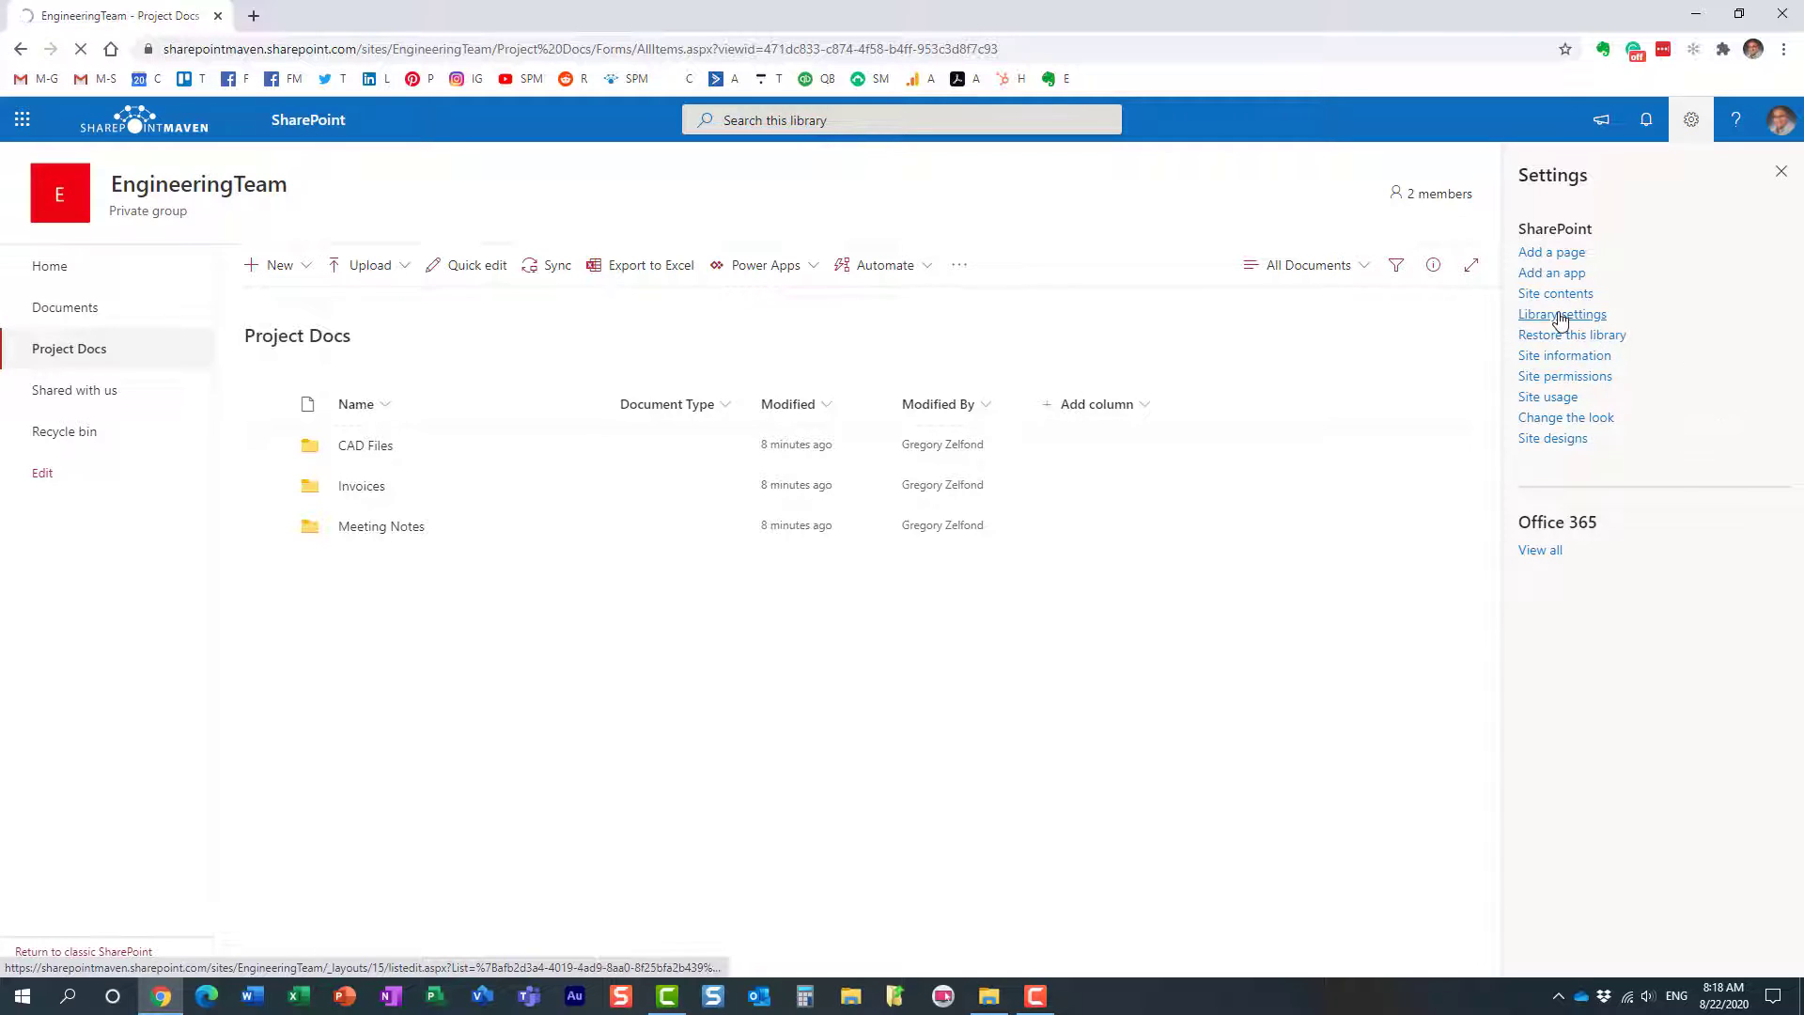
scroll(388, 638, down, 4)
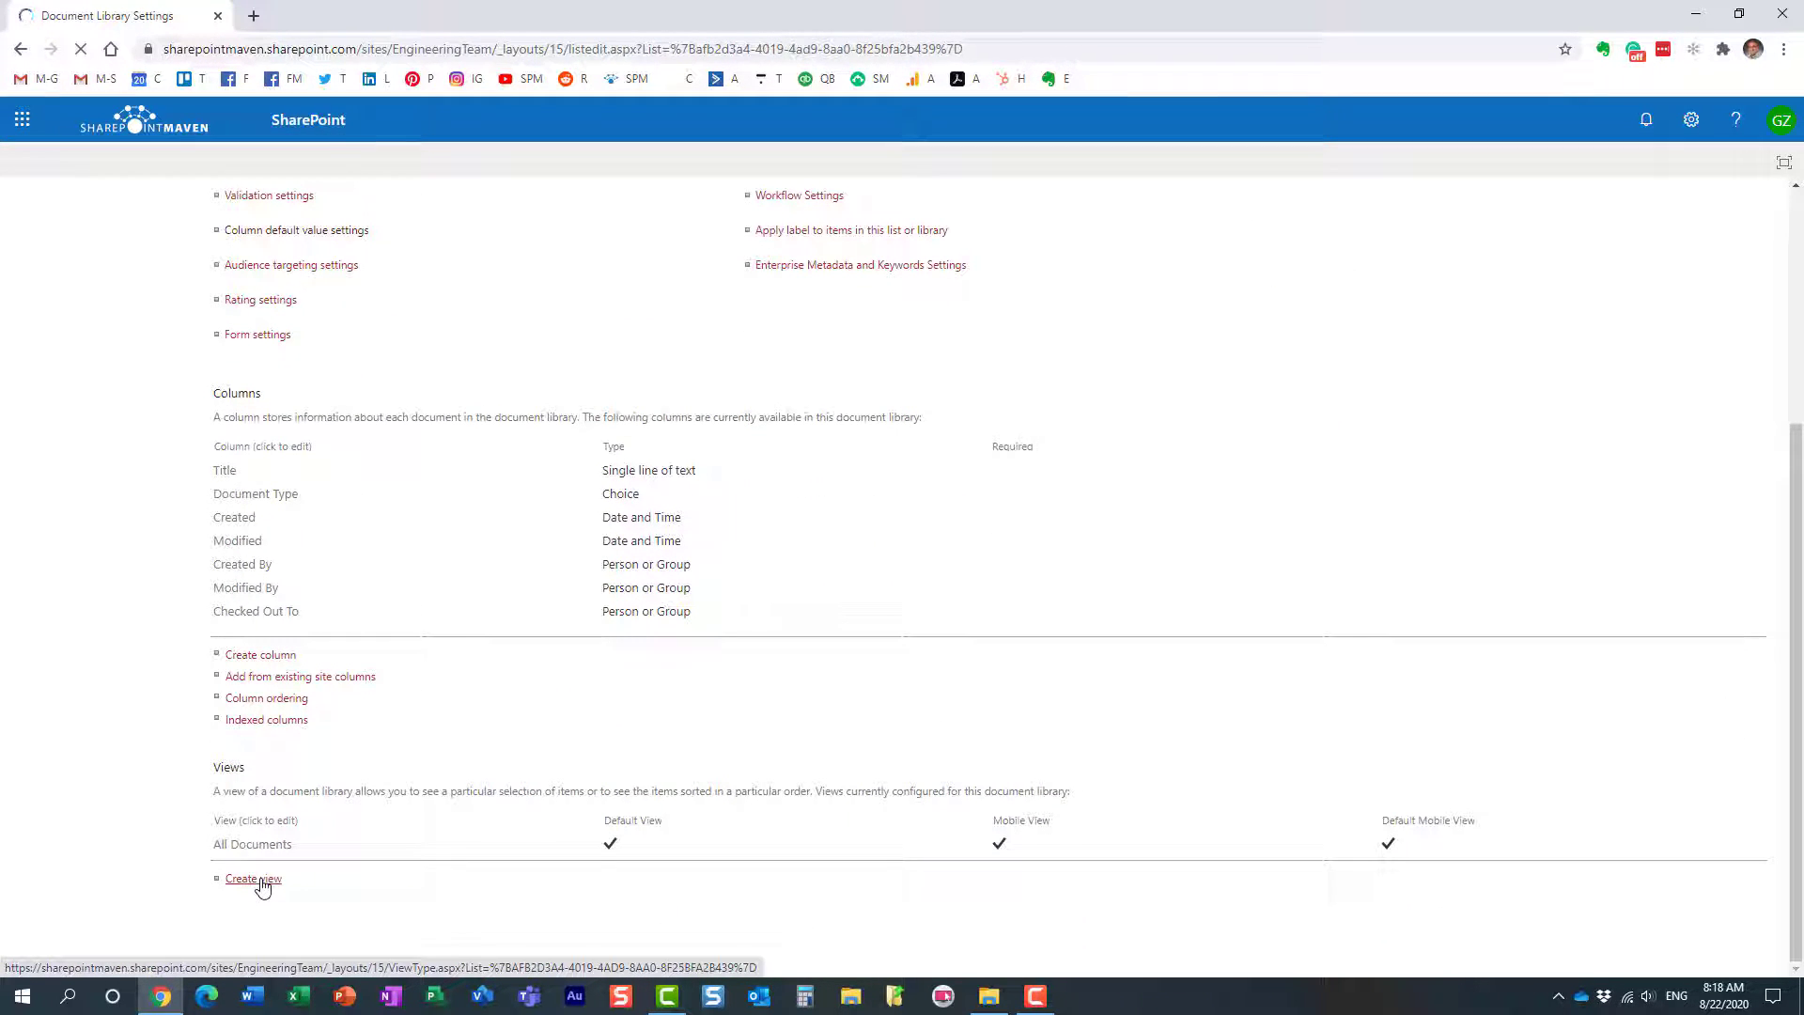
click(262, 886)
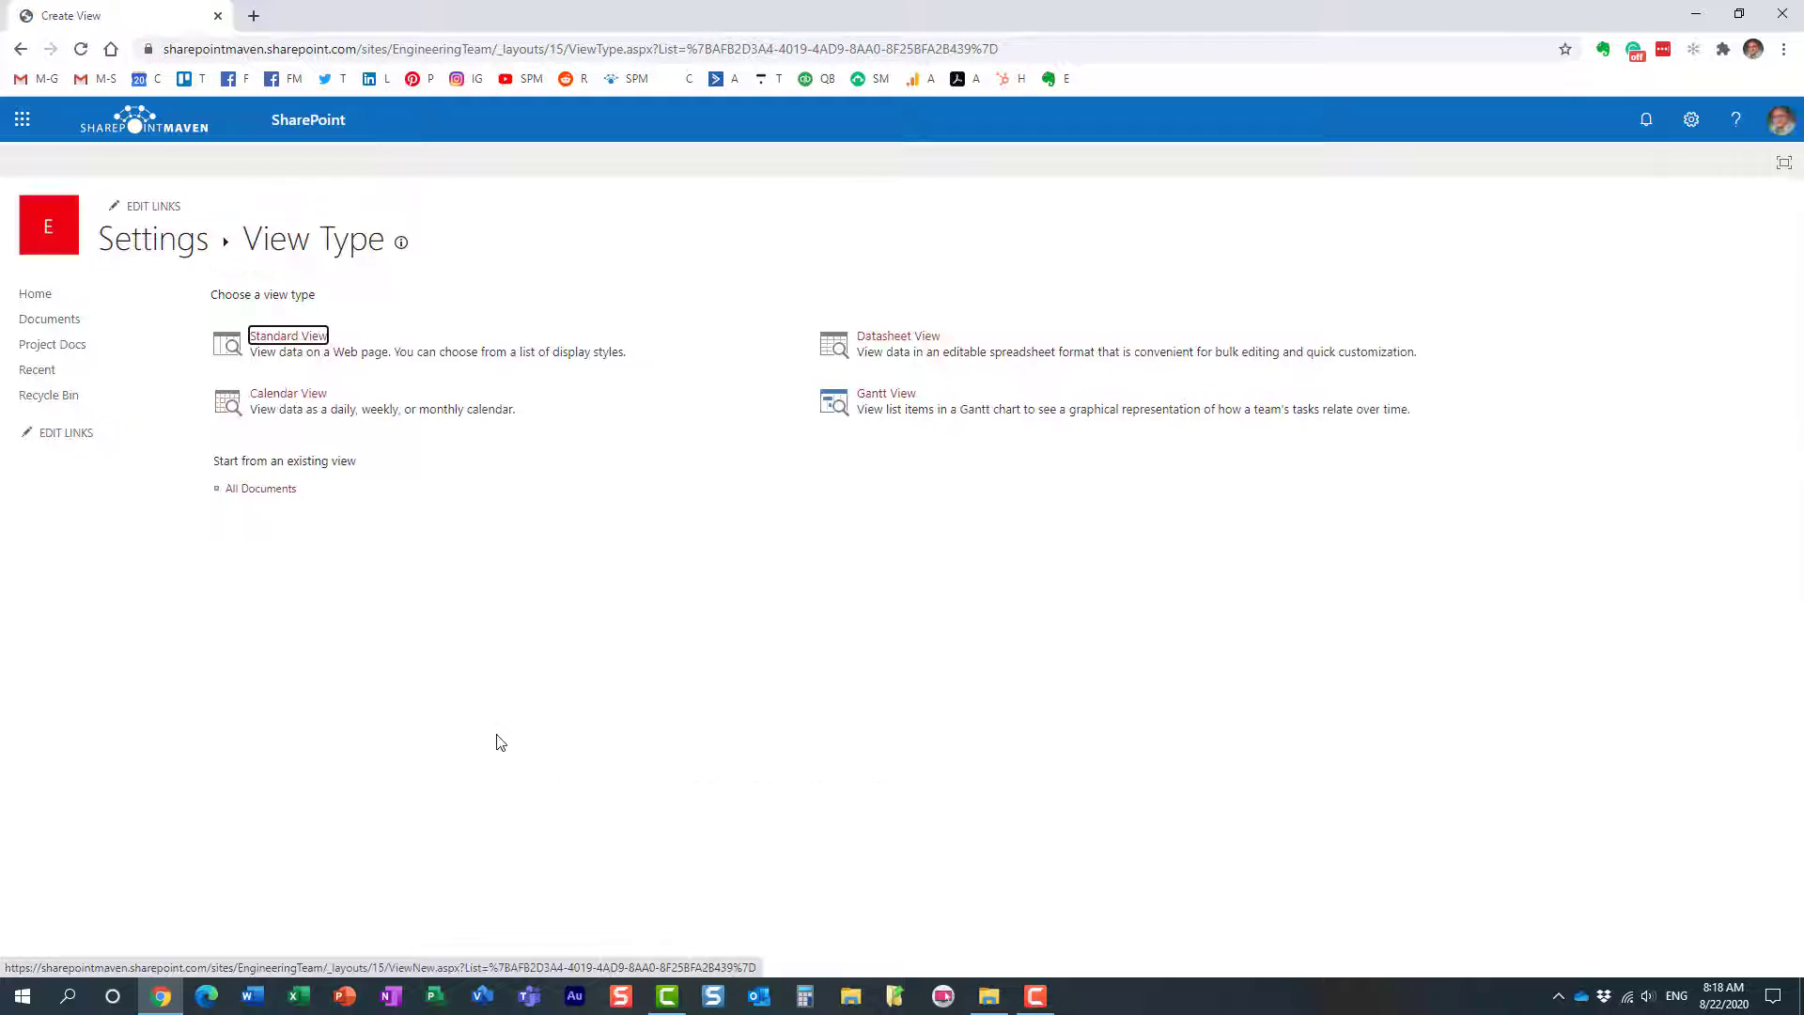
click(272, 493)
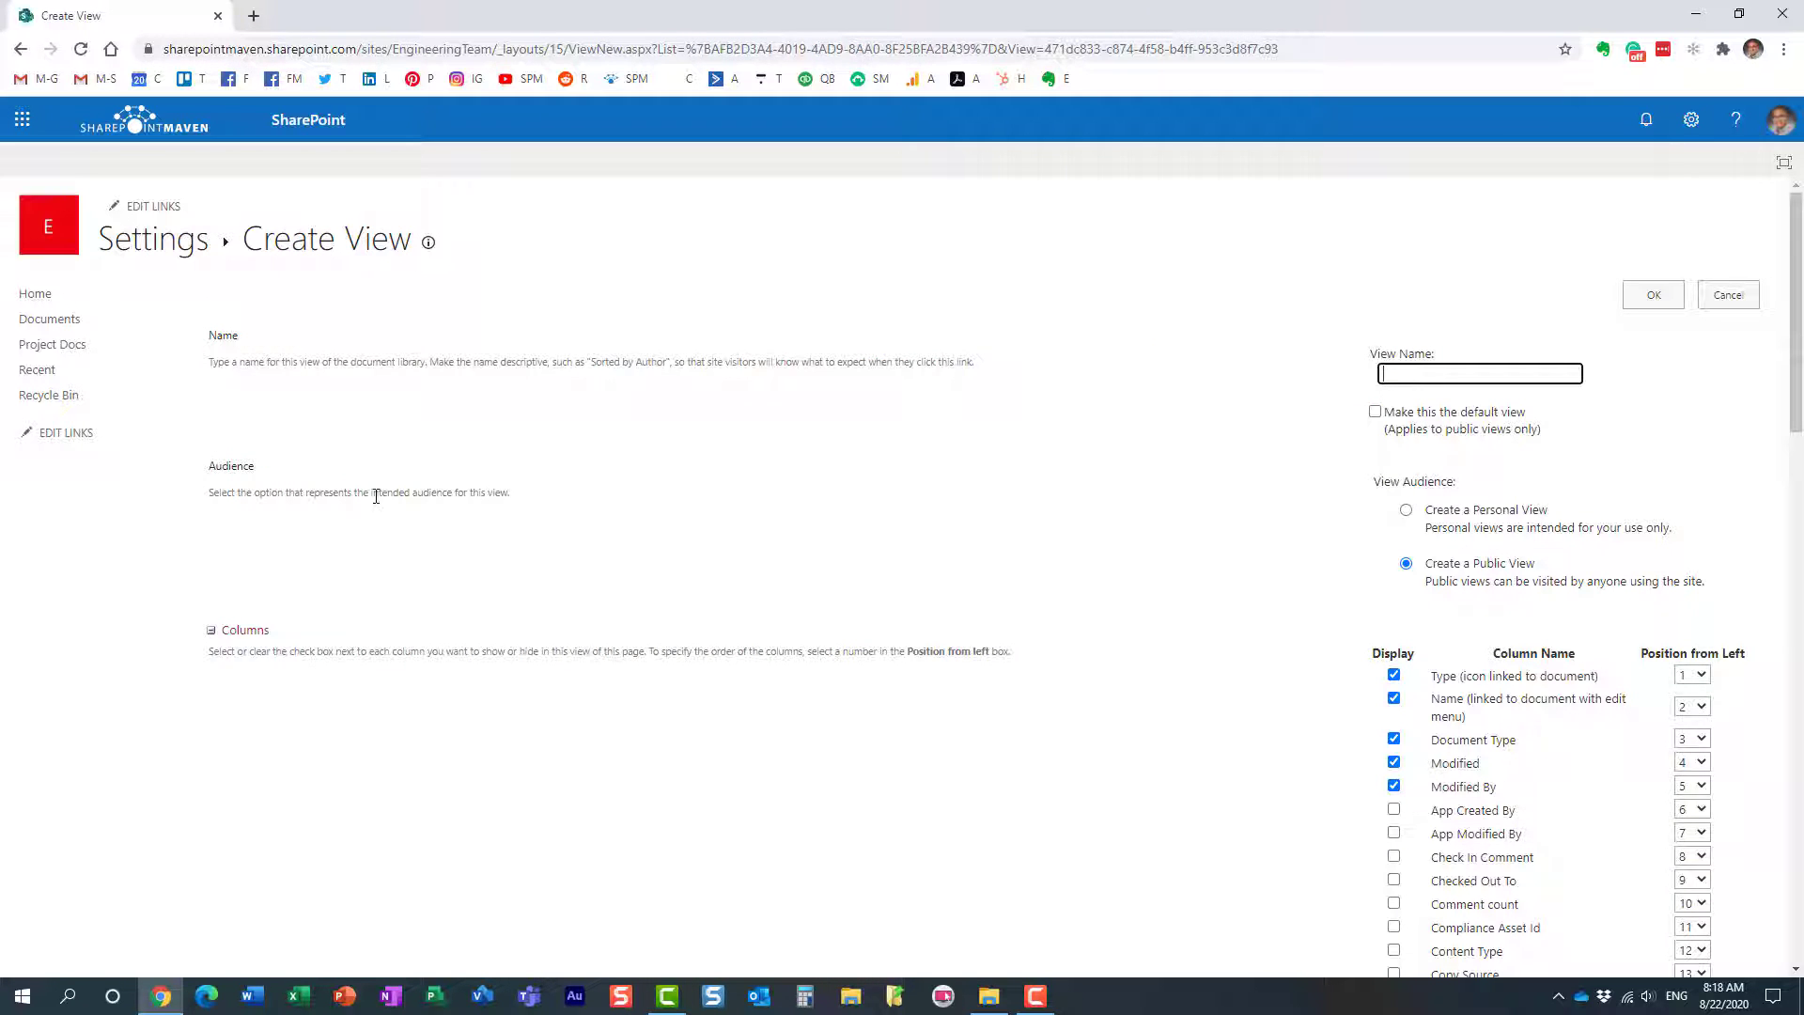
Name the view No Folders View, set Show all items without folders, and save it.
text(No Folders View)
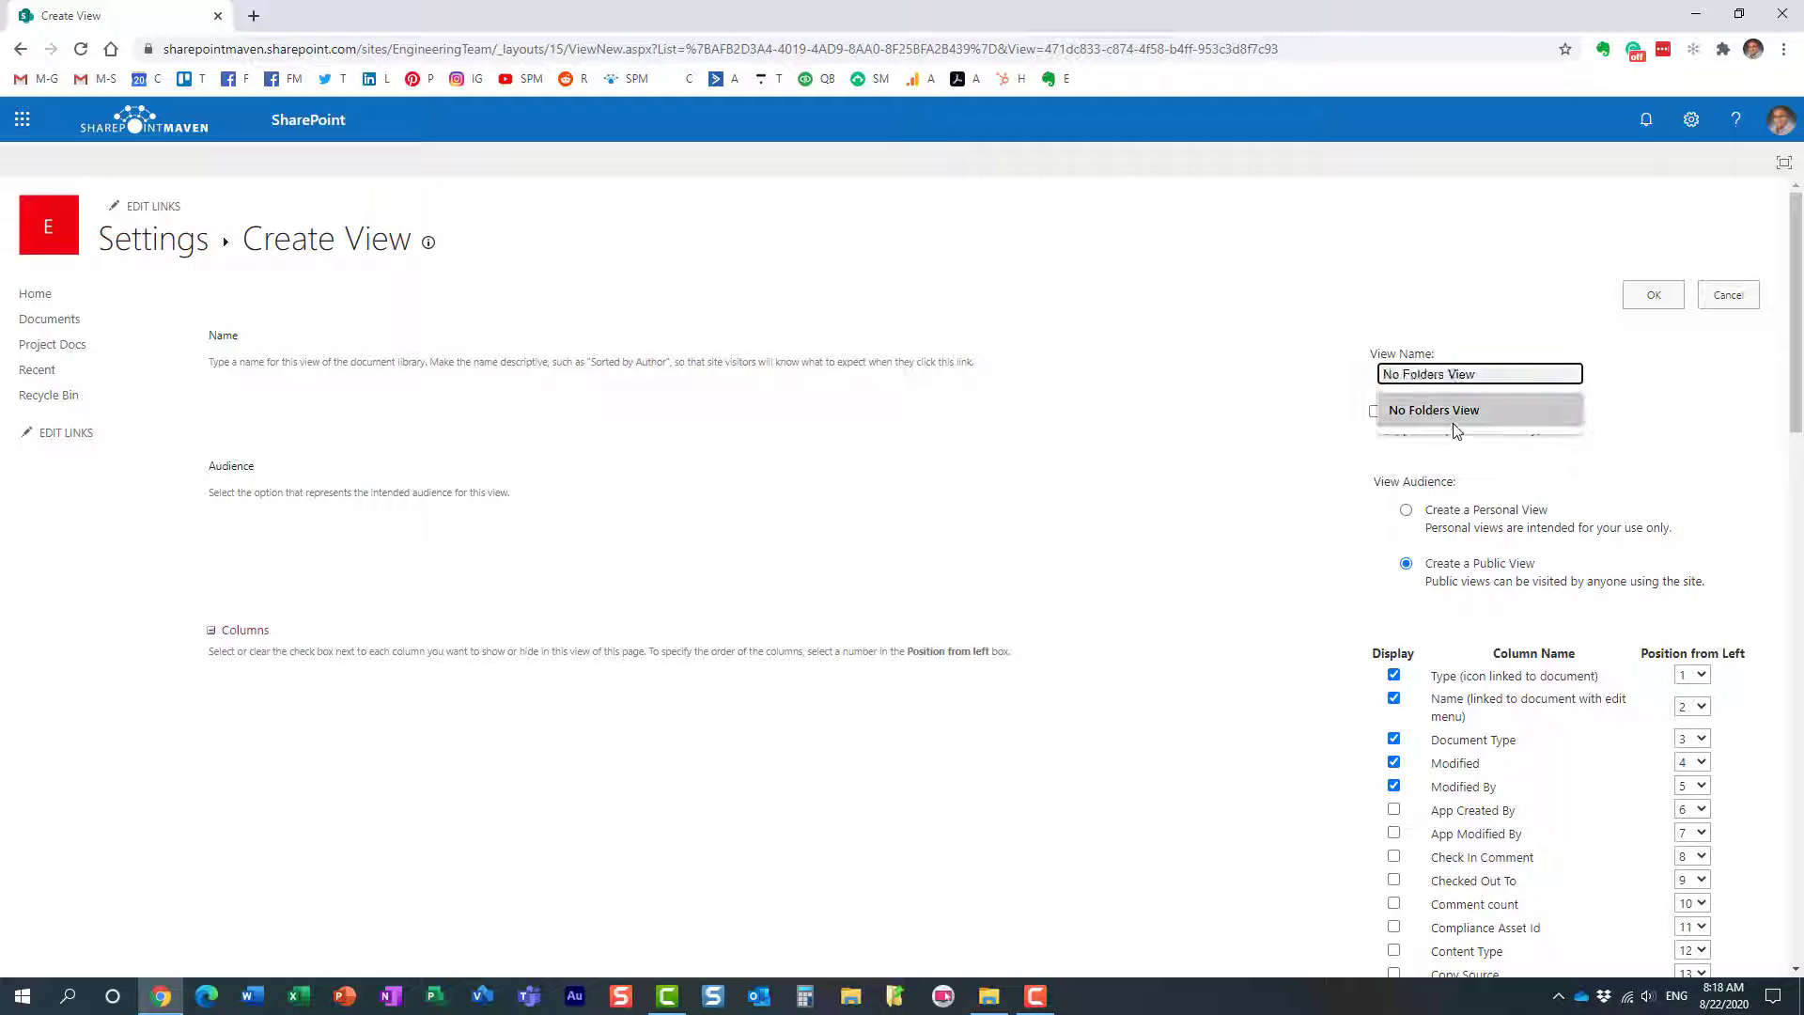
click(1447, 413)
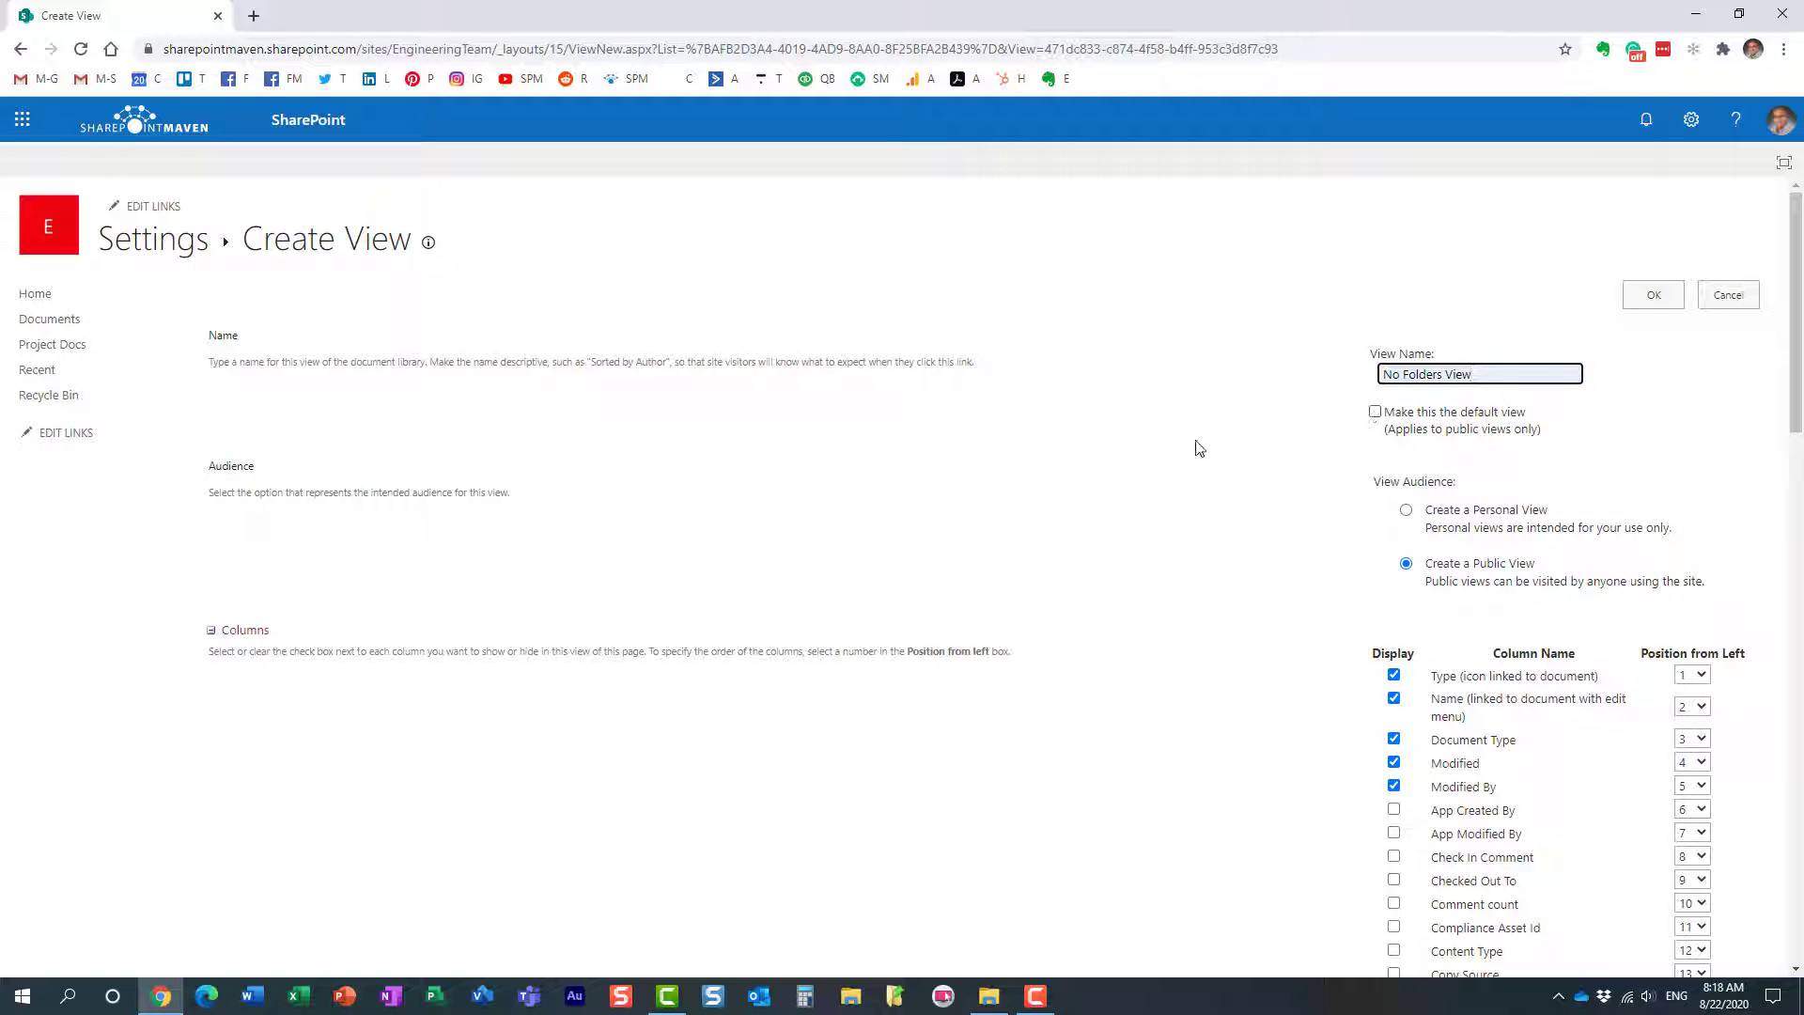
scroll(1175, 499, down, 20)
scroll(1143, 492, down, 3)
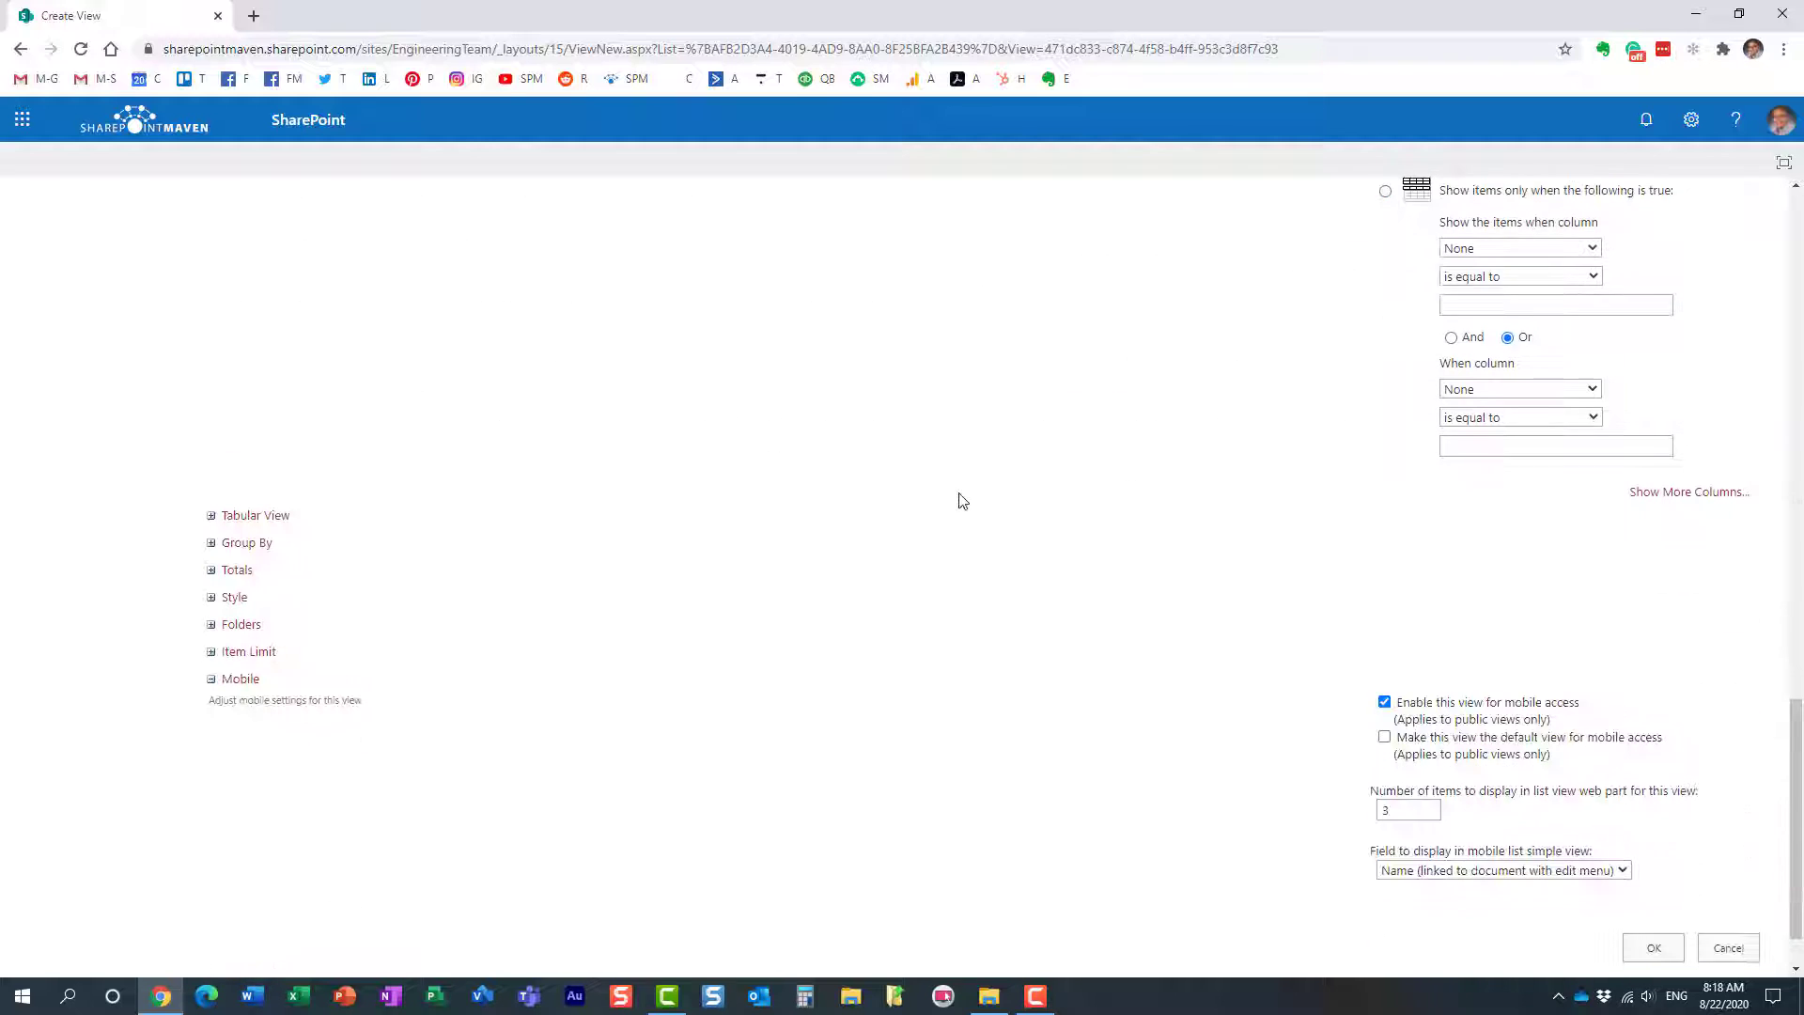
click(212, 626)
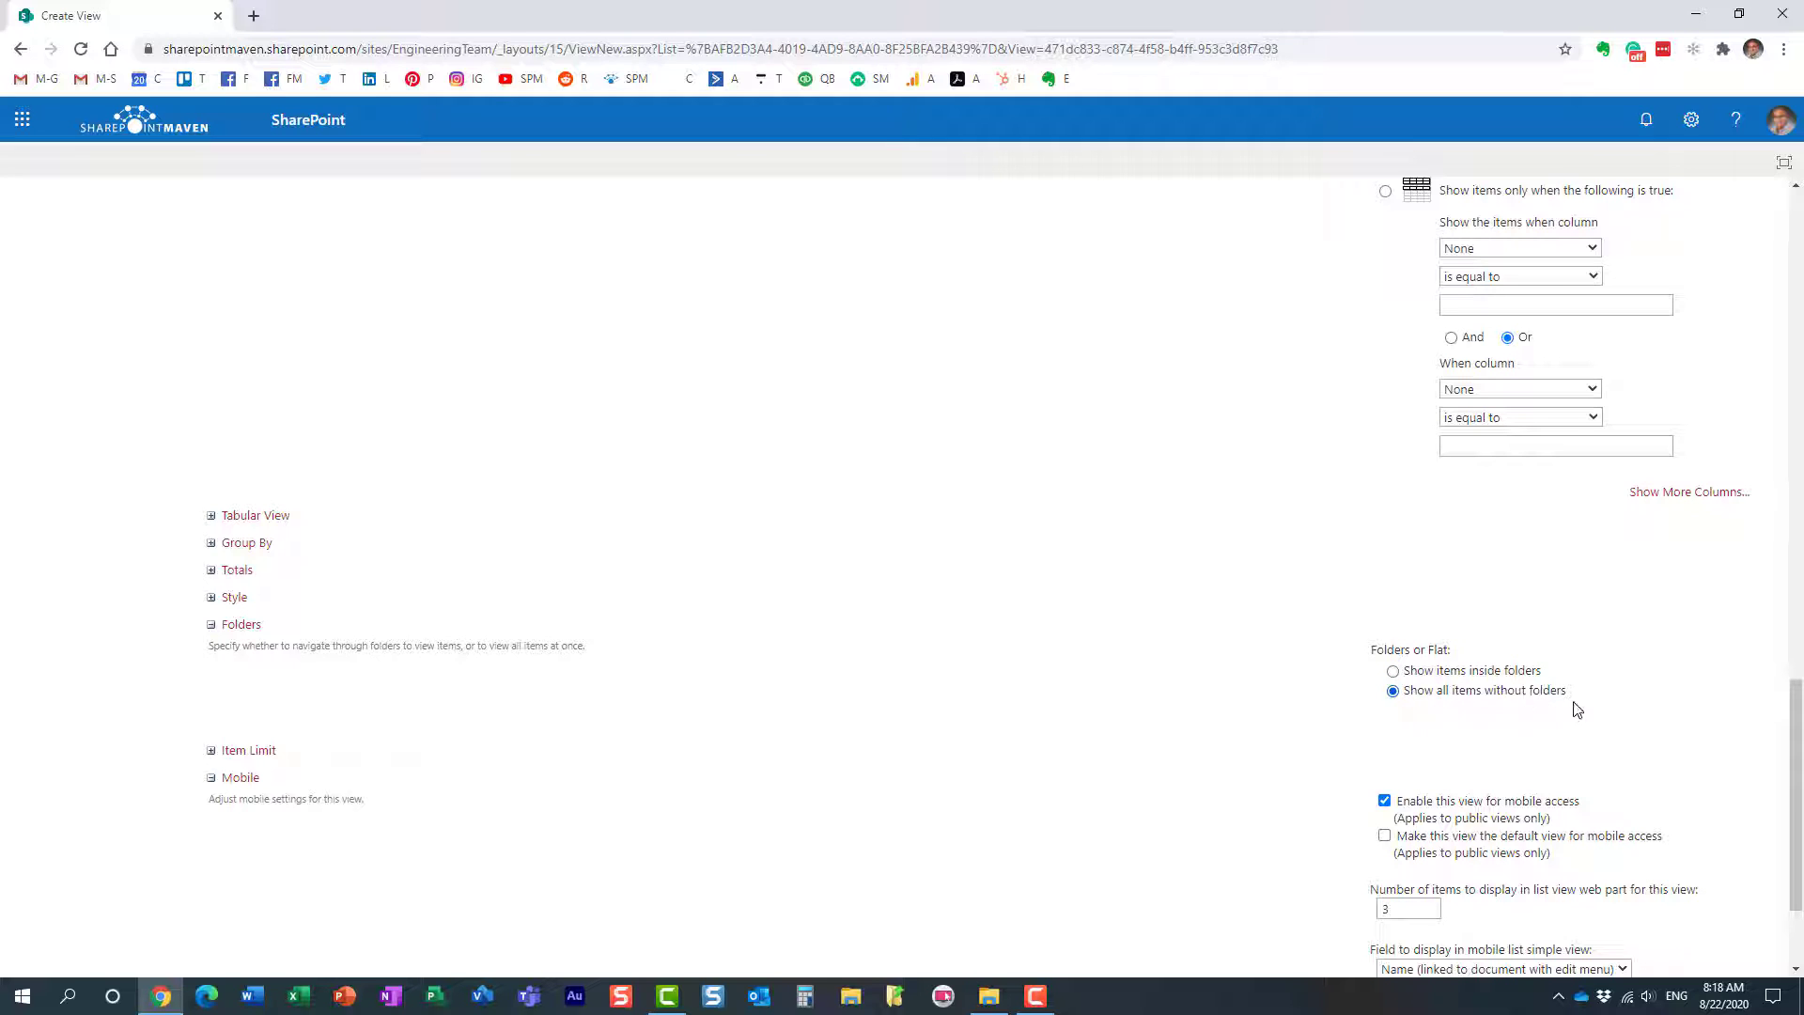
scroll(1229, 750, down, 2)
click(1654, 874)
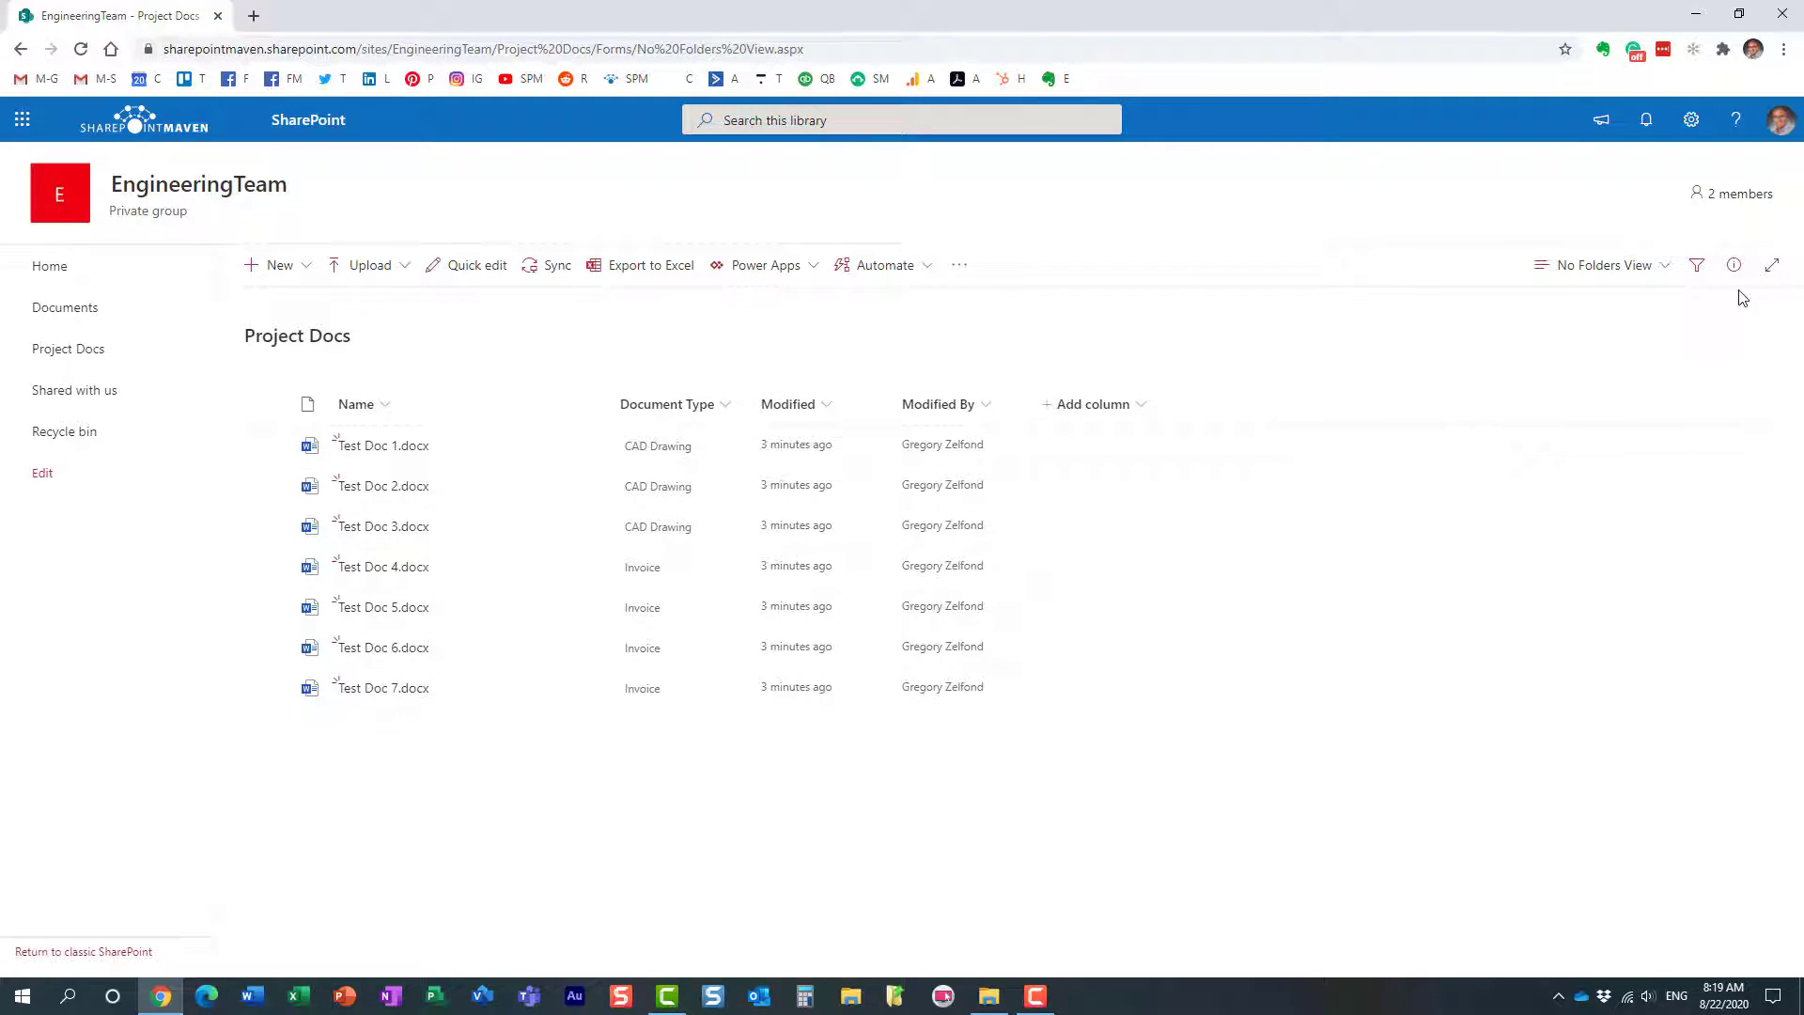
Test and clear the Invoice and CAD Drawing filters, then group the view by Document Type.
click(1695, 270)
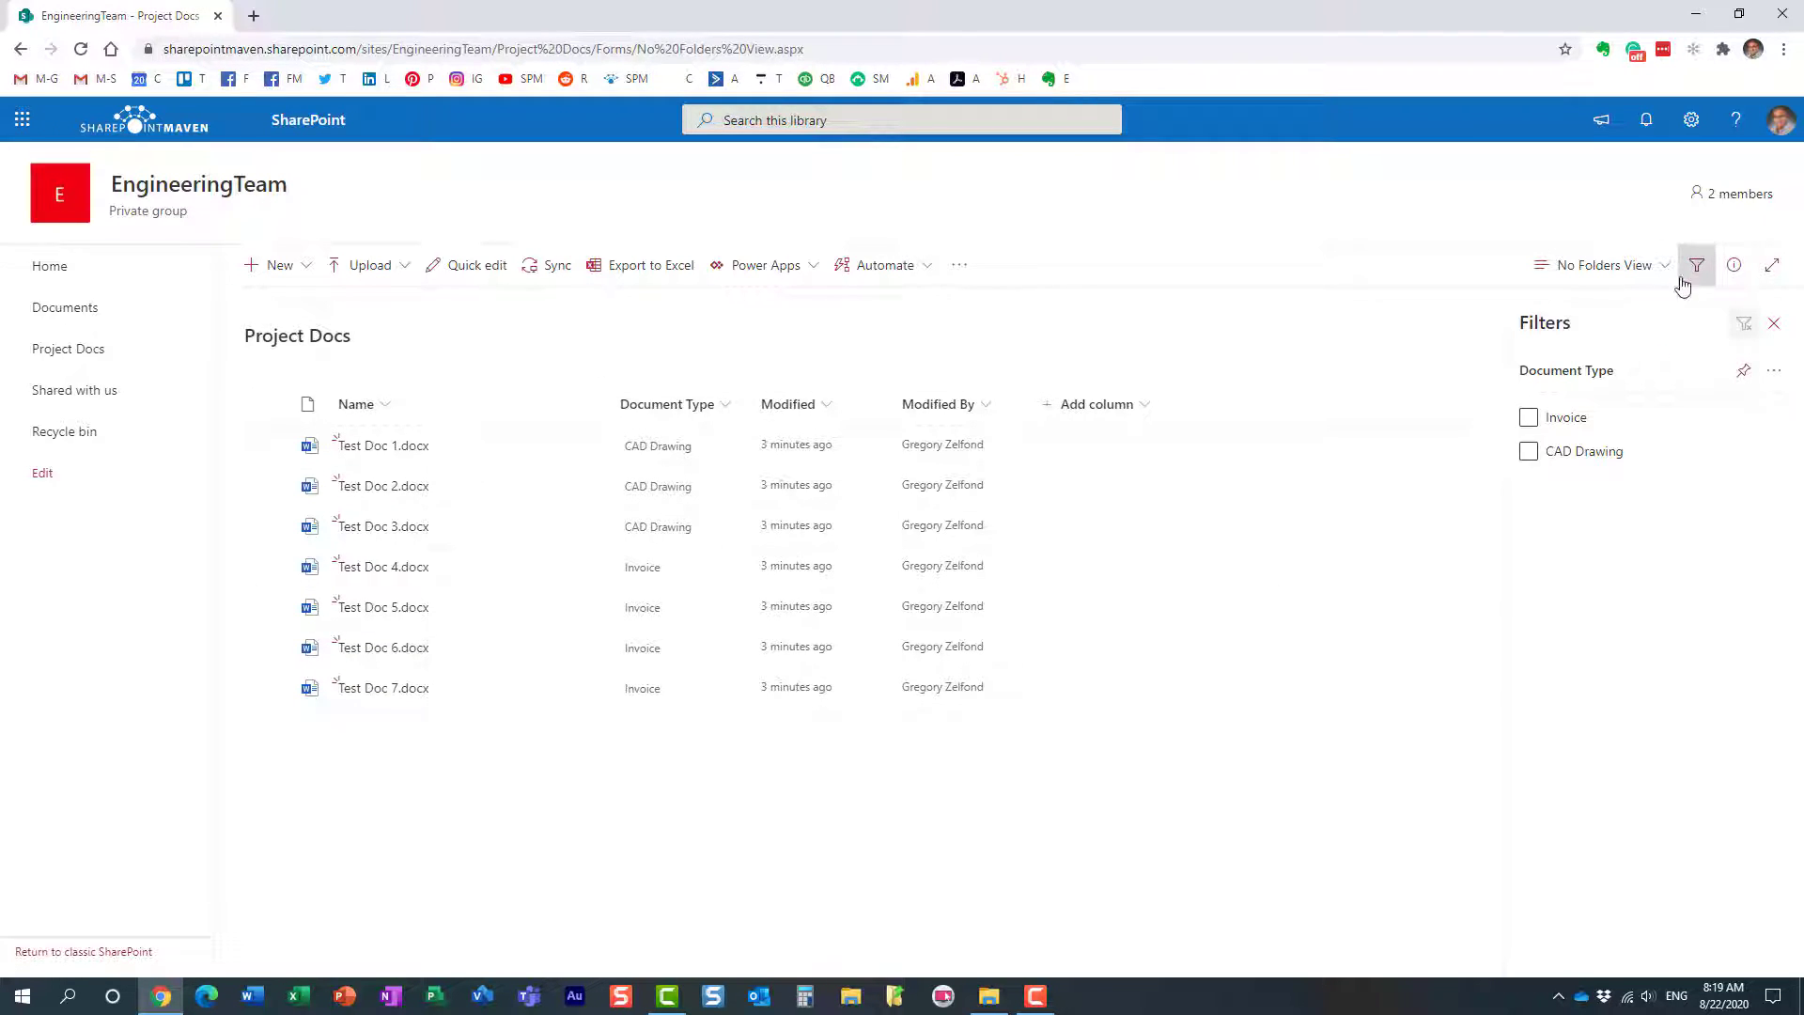
click(1532, 420)
click(1532, 420)
click(1530, 455)
click(1530, 453)
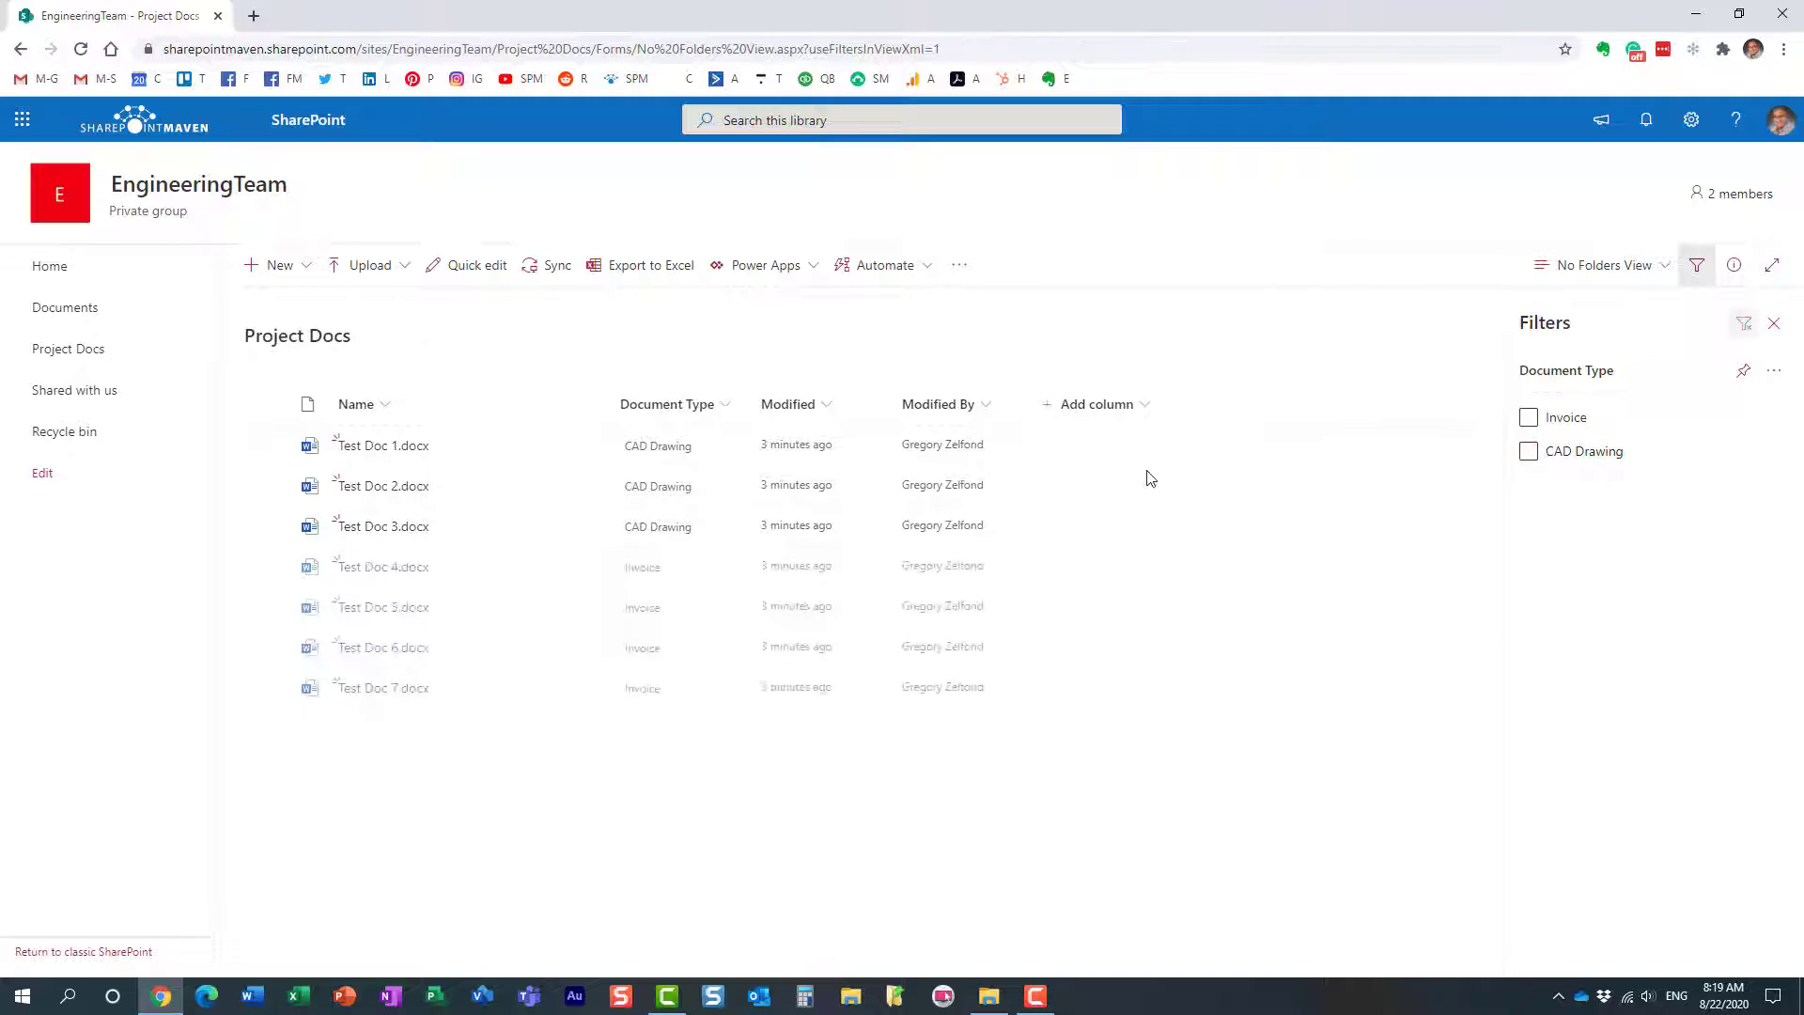
click(719, 406)
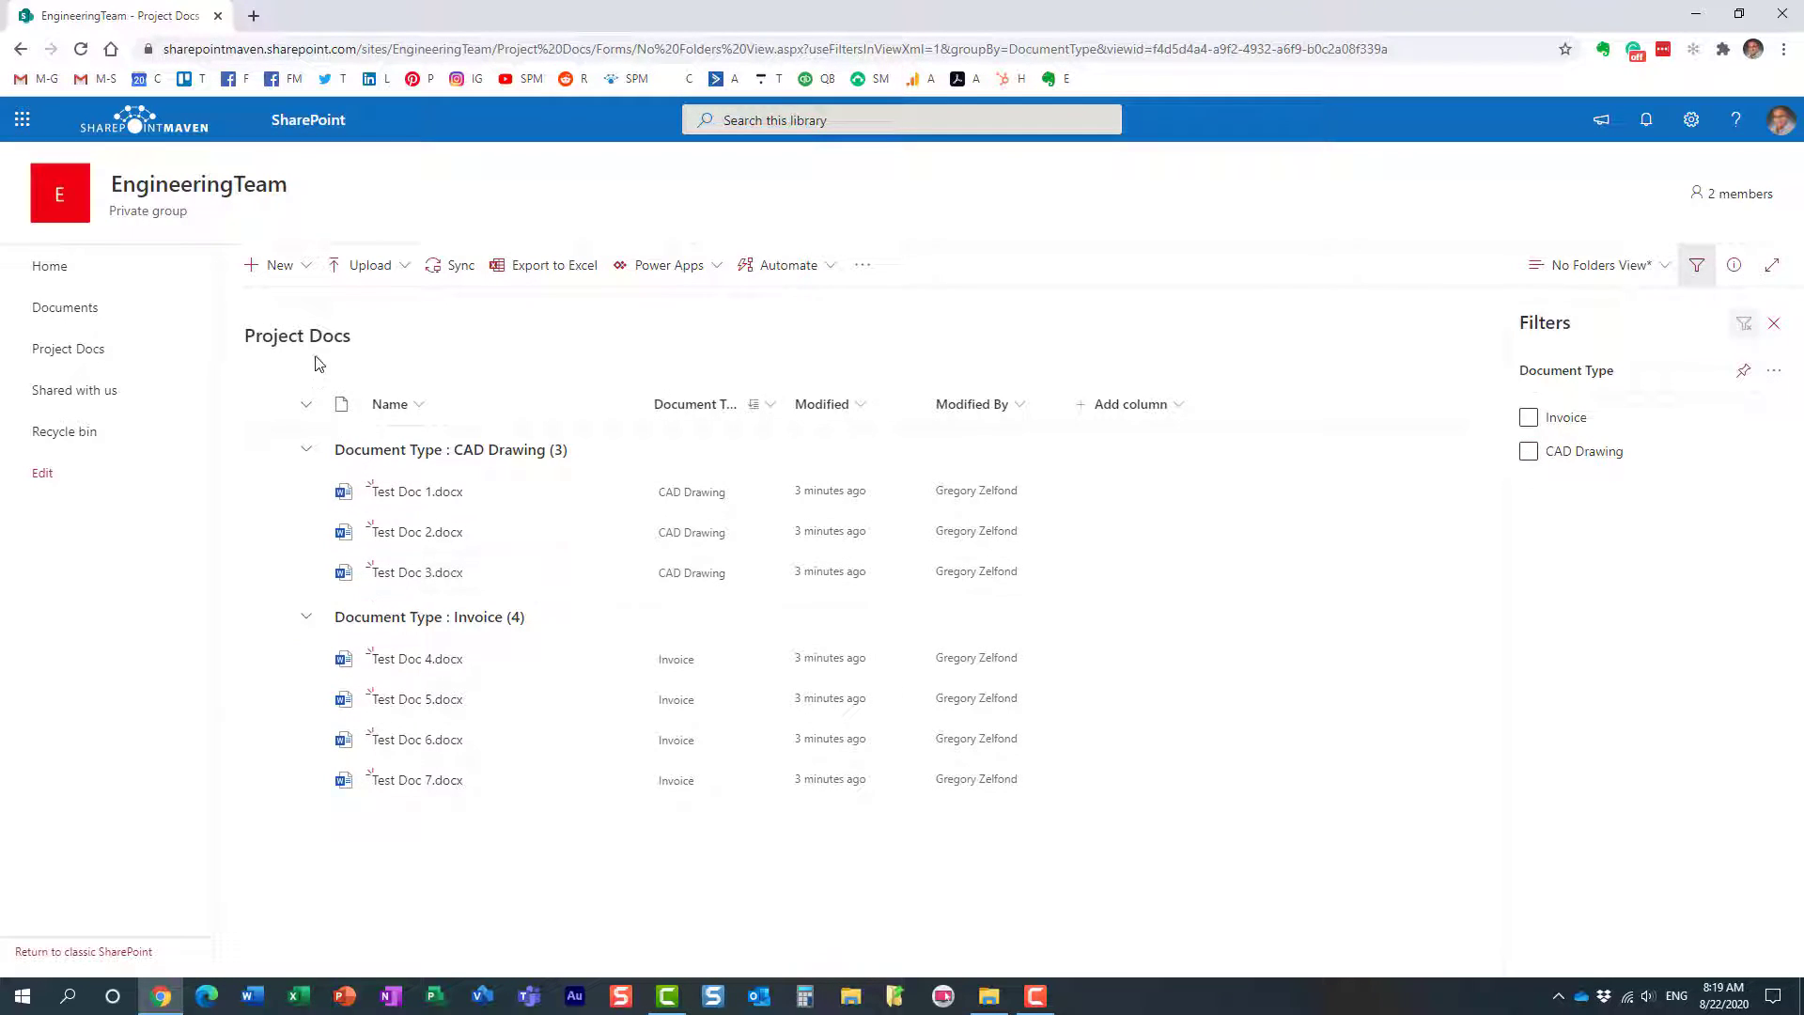
click(1697, 269)
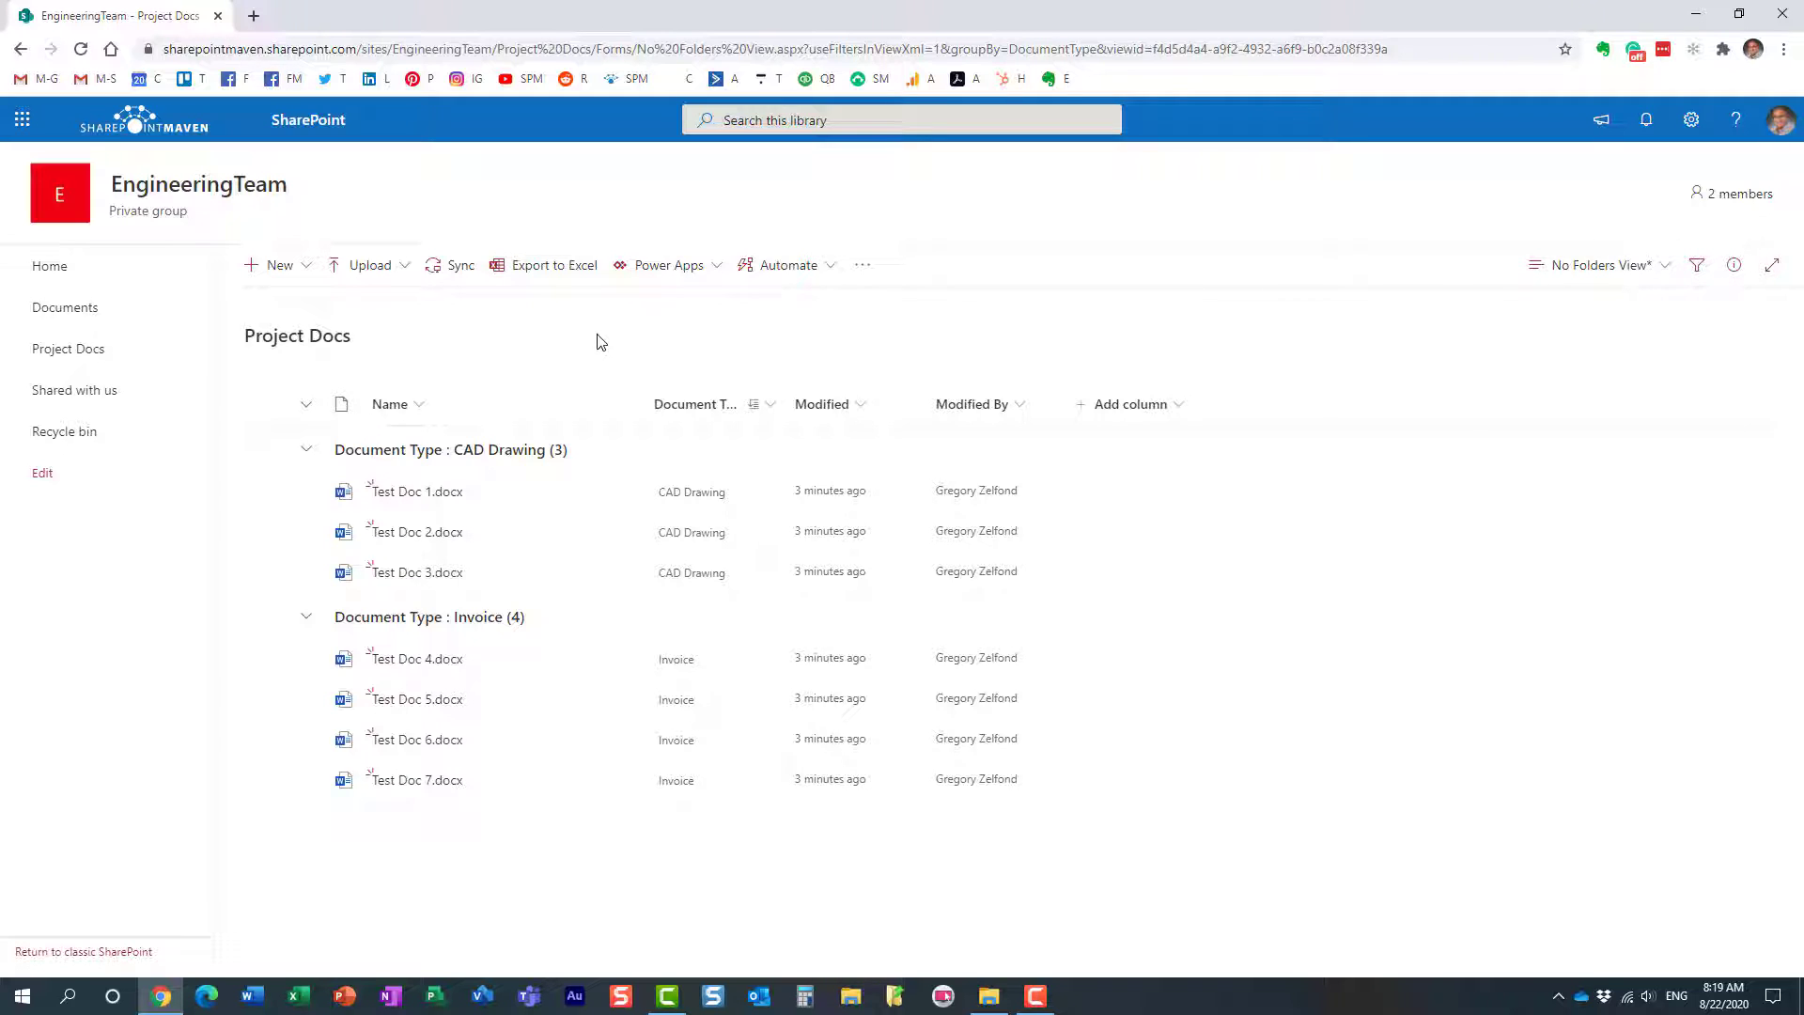